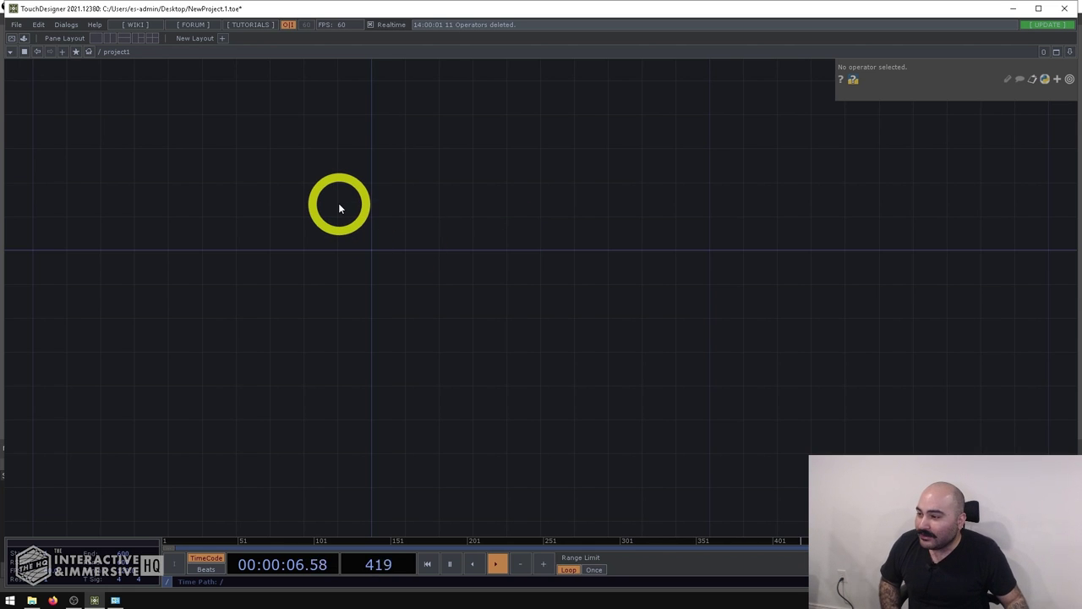
Add a Grid SOP to the empty project1 network
{"action": "key", "text": "Tab"}
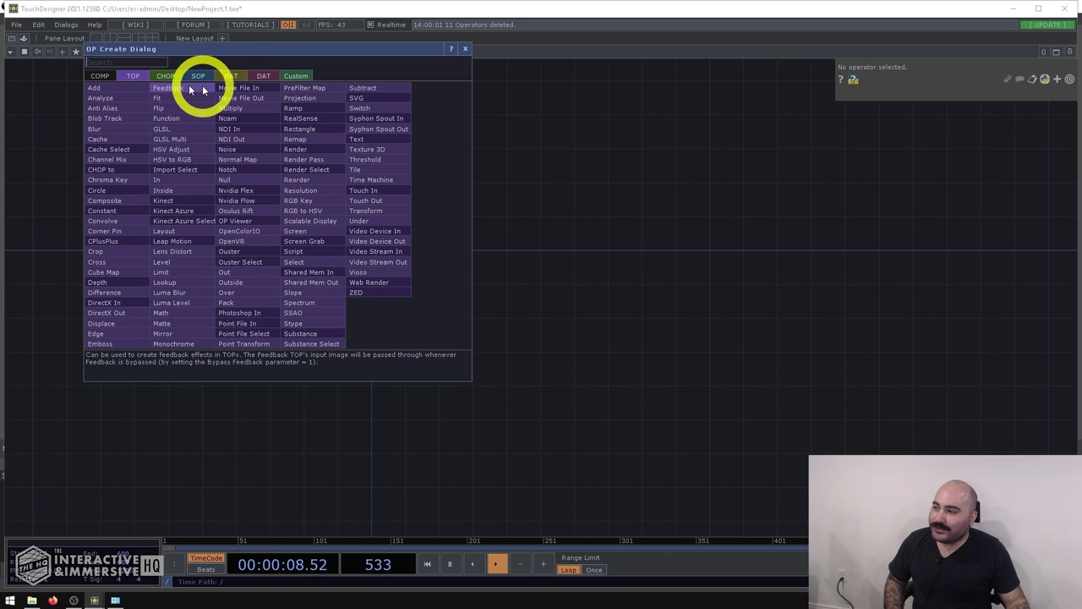
{"action": "left_click", "coordinate": [190, 78]}
{"action": "type", "text": "grid"}
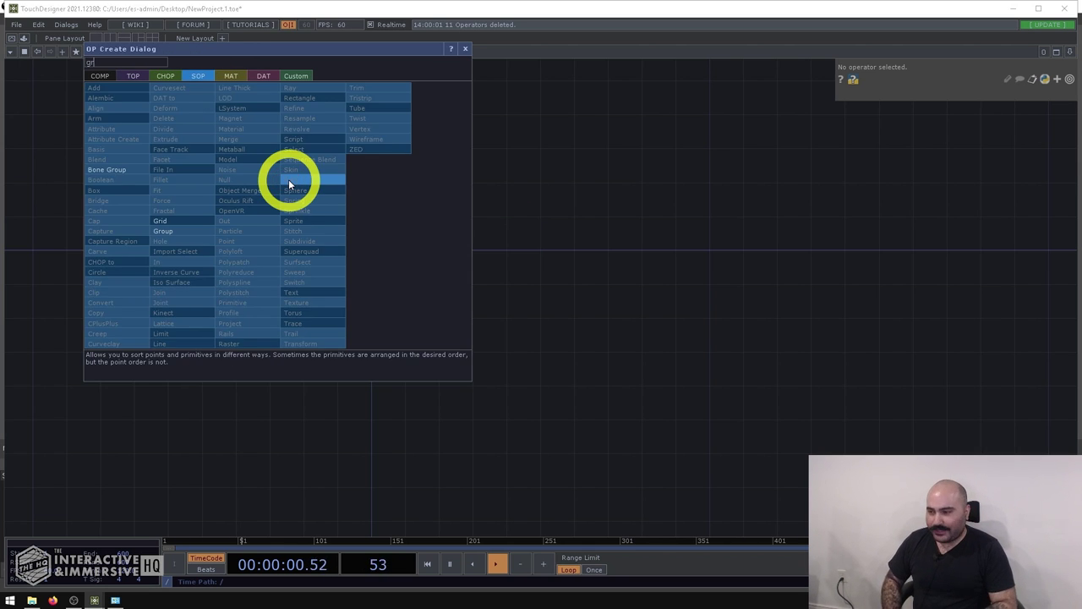
{"action": "left_click", "coordinate": [181, 221]}
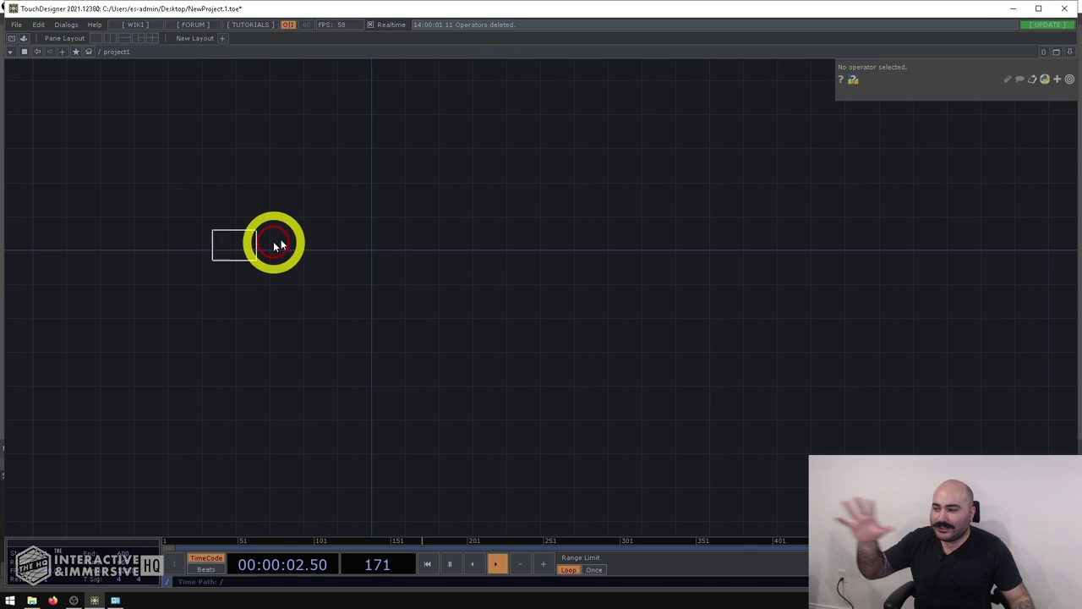
{"action": "left_click", "coordinate": [295, 239]}
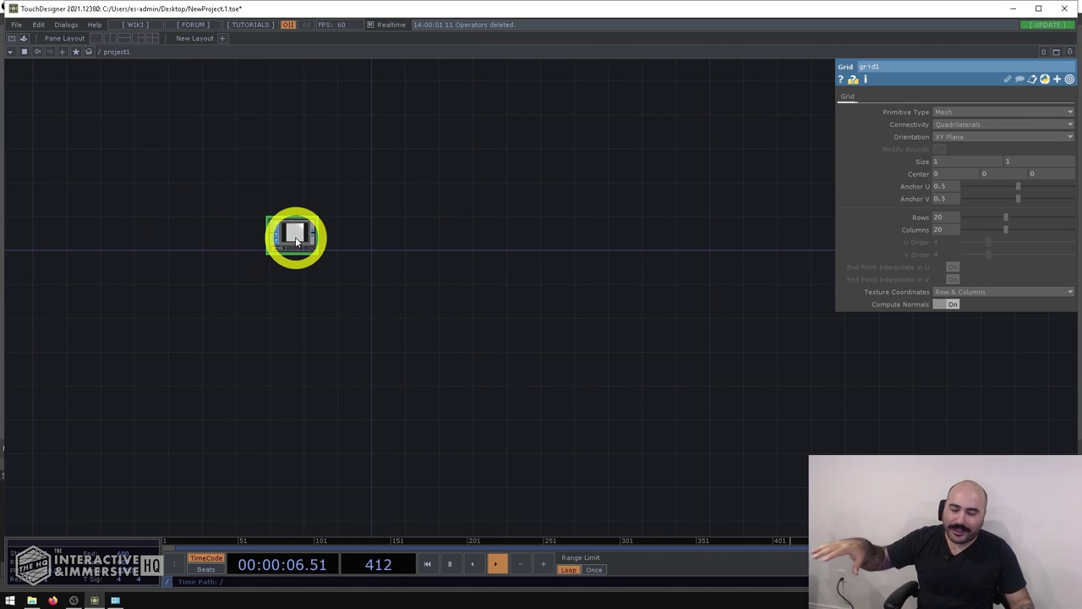
Append a Null SOP to the output of the grid and place it beside it
{"action": "scroll", "coordinate": [266, 237], "scroll_direction": "up", "scroll_amount": 5}
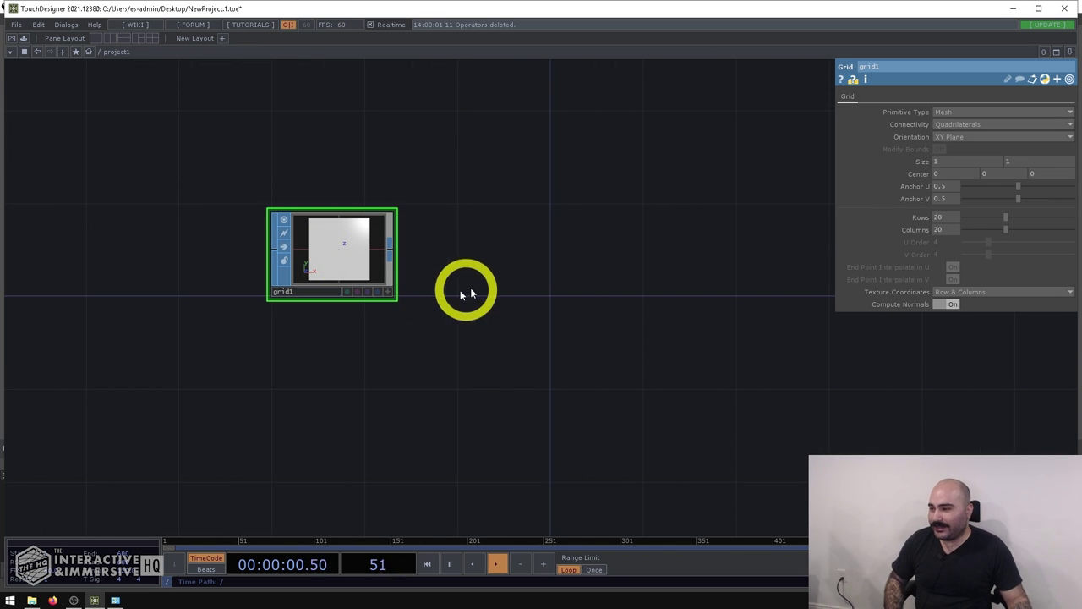
{"action": "right_click", "coordinate": [390, 244]}
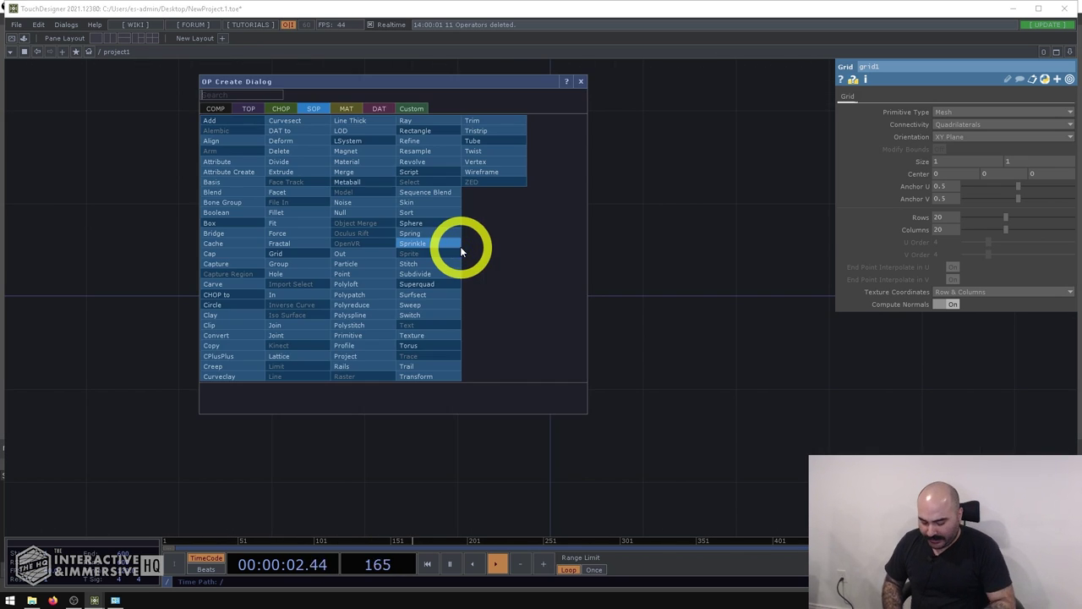
{"action": "left_click", "coordinate": [360, 204]}
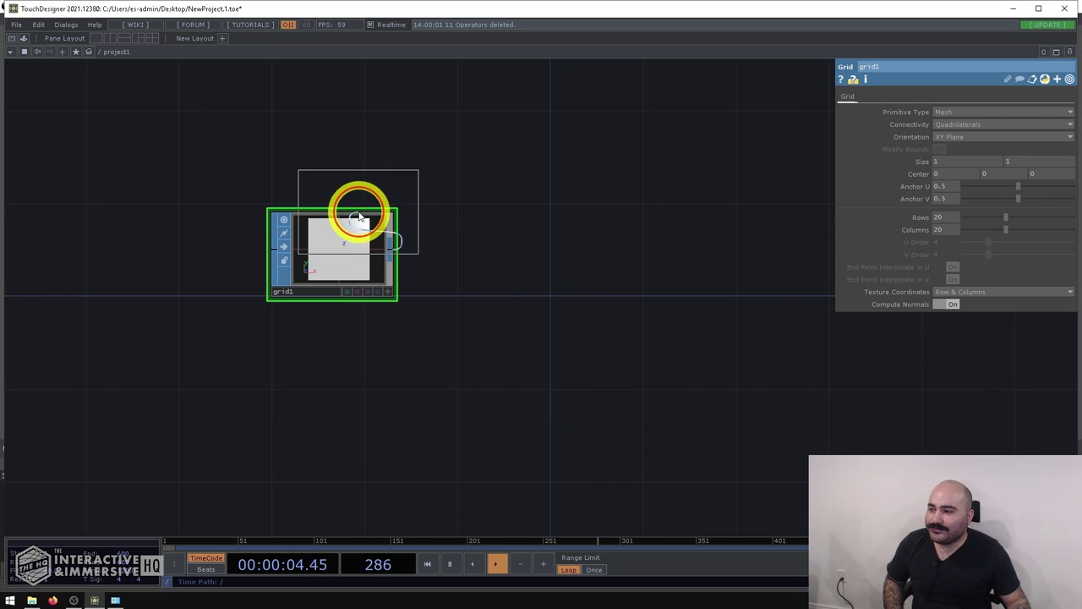
{"action": "left_click", "coordinate": [500, 246]}
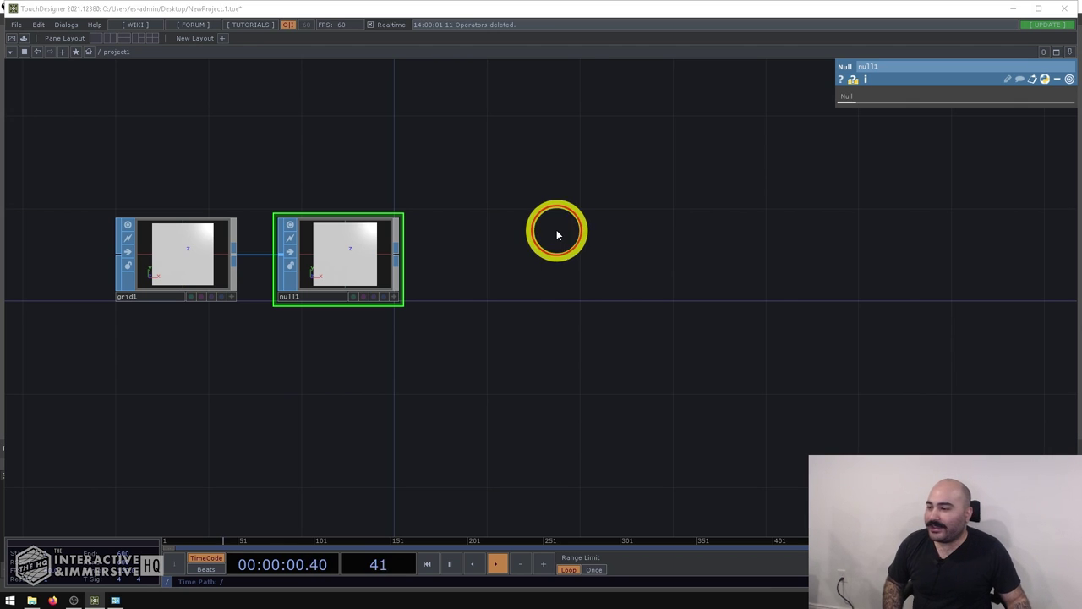
Add a Geometry COMP to the network beyond the null
{"action": "key", "text": "Tab"}
{"action": "left_click", "coordinate": [378, 95]}
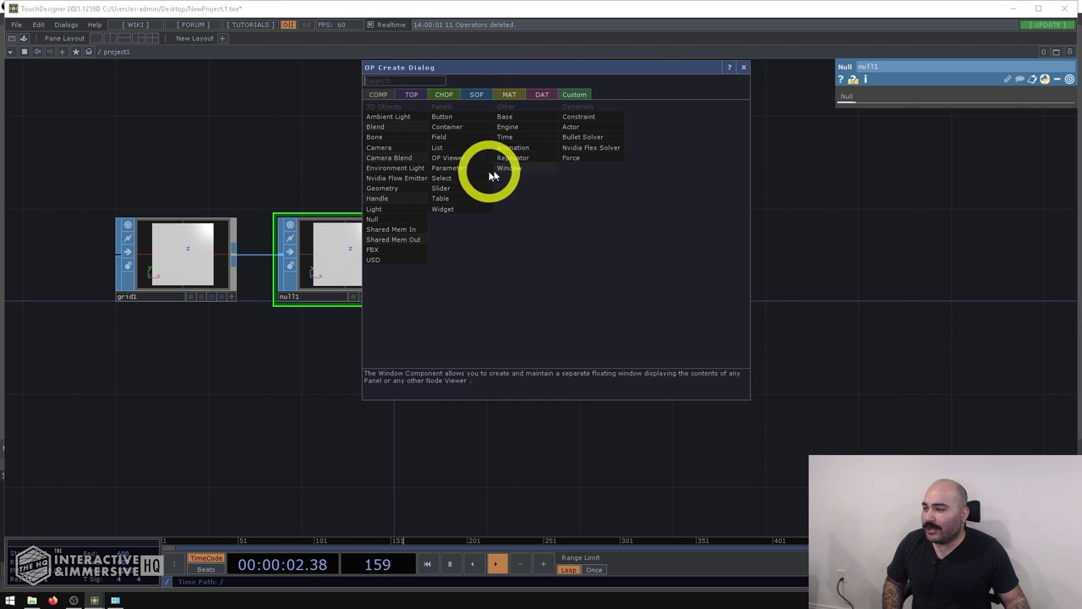
{"action": "left_click", "coordinate": [391, 187]}
{"action": "left_click", "coordinate": [601, 259]}
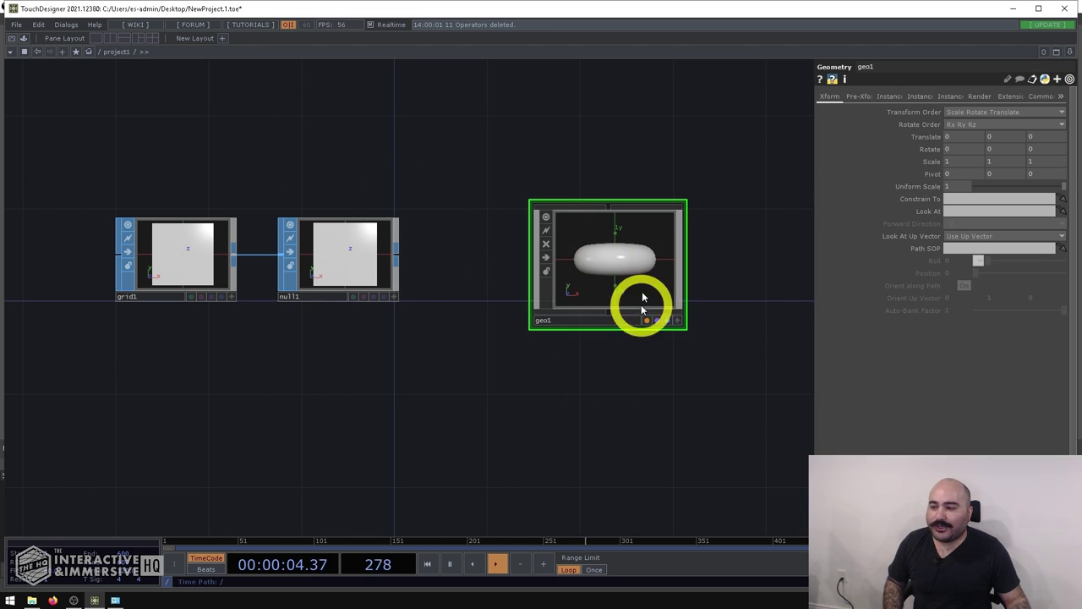
Go inside the Geometry COMP and delete its default torus
{"action": "double_click", "coordinate": [611, 242]}
{"action": "scroll", "coordinate": [506, 326], "scroll_direction": "down", "scroll_amount": 2}
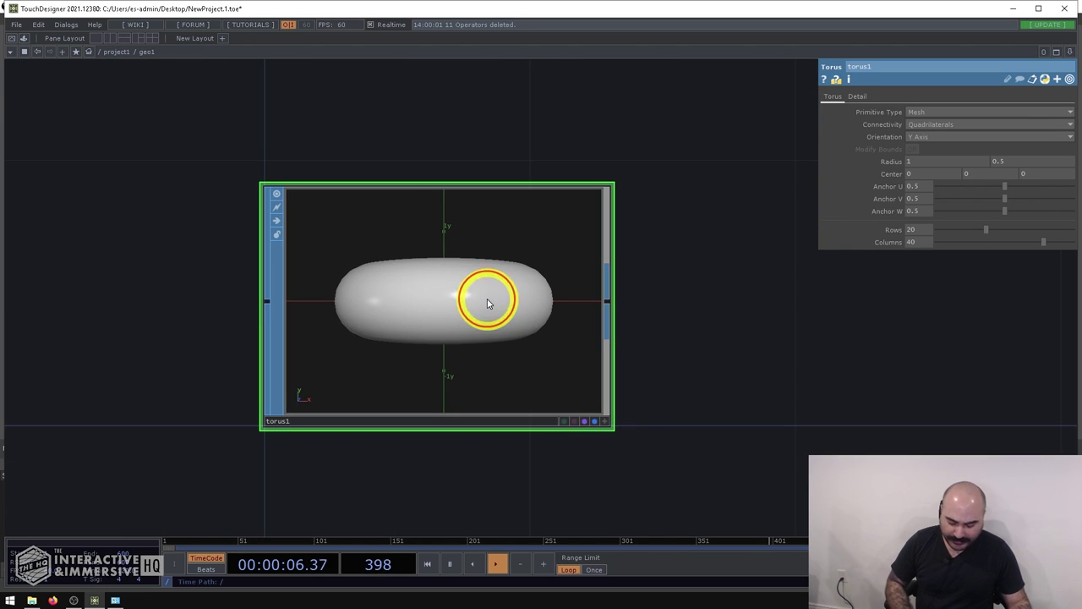
{"action": "key", "text": "Delete"}
Add a Box SOP inside the Geometry COMP, enable its render and display flags, and return to the parent network
{"action": "key", "text": "Tab"}
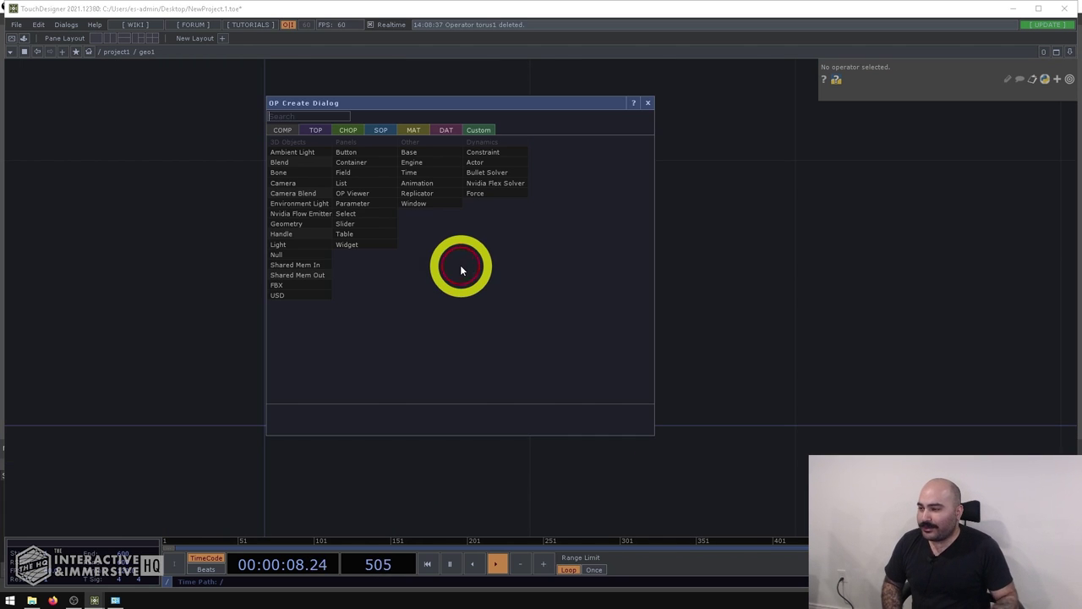
{"action": "type", "text": "box"}
{"action": "left_click", "coordinate": [380, 131]}
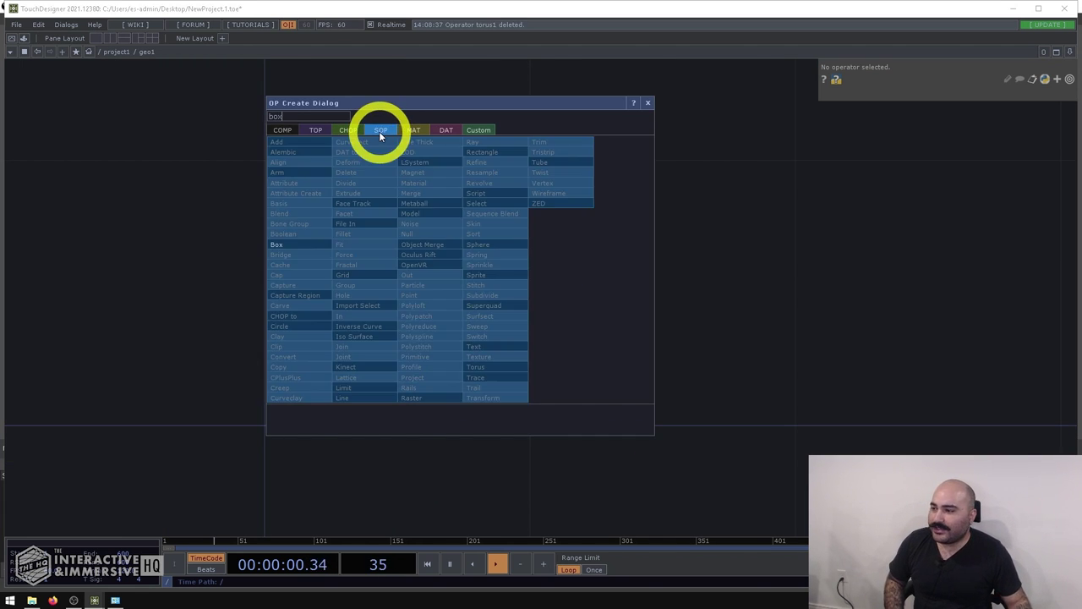
{"action": "left_click", "coordinate": [286, 242]}
{"action": "left_click", "coordinate": [478, 283]}
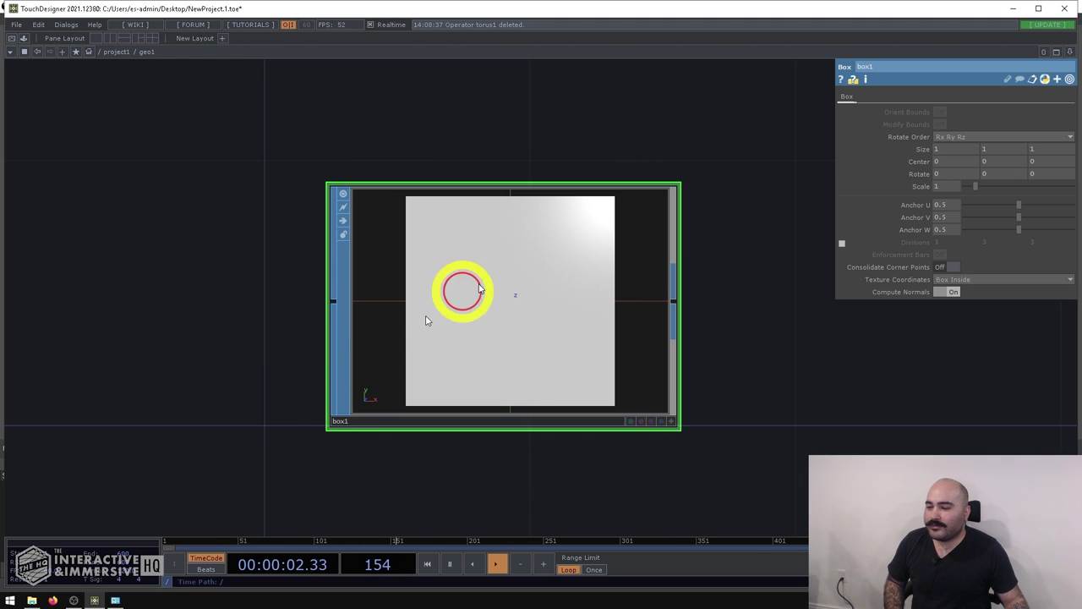
{"action": "left_click", "coordinate": [650, 423]}
{"action": "left_click", "coordinate": [661, 421]}
{"action": "key", "text": "u"}
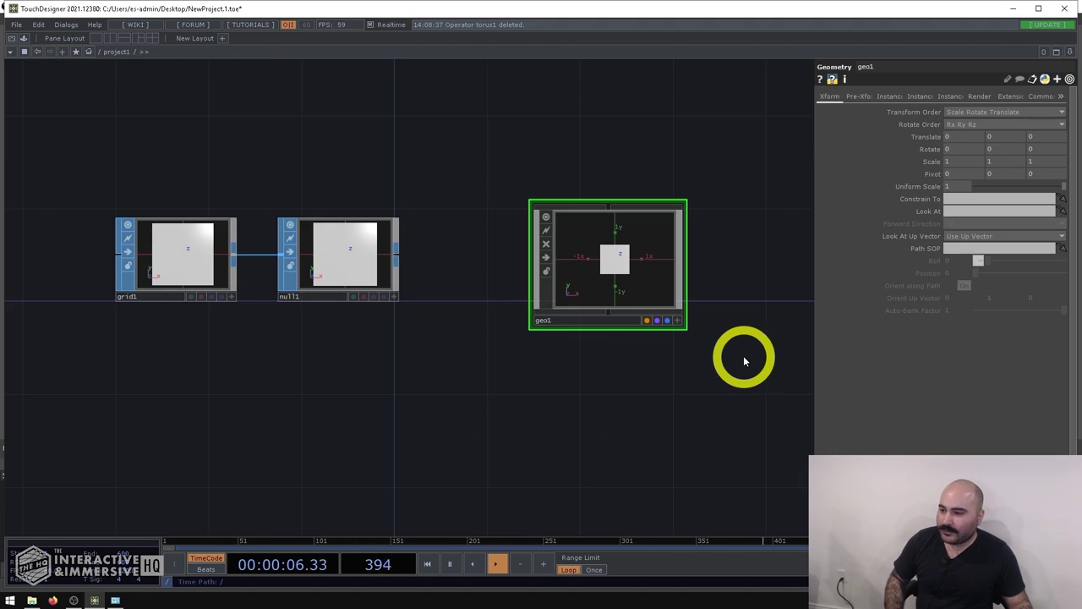
Turn on instancing for geo1 and assign null1 as its Translate OP
{"action": "left_click", "coordinate": [888, 96]}
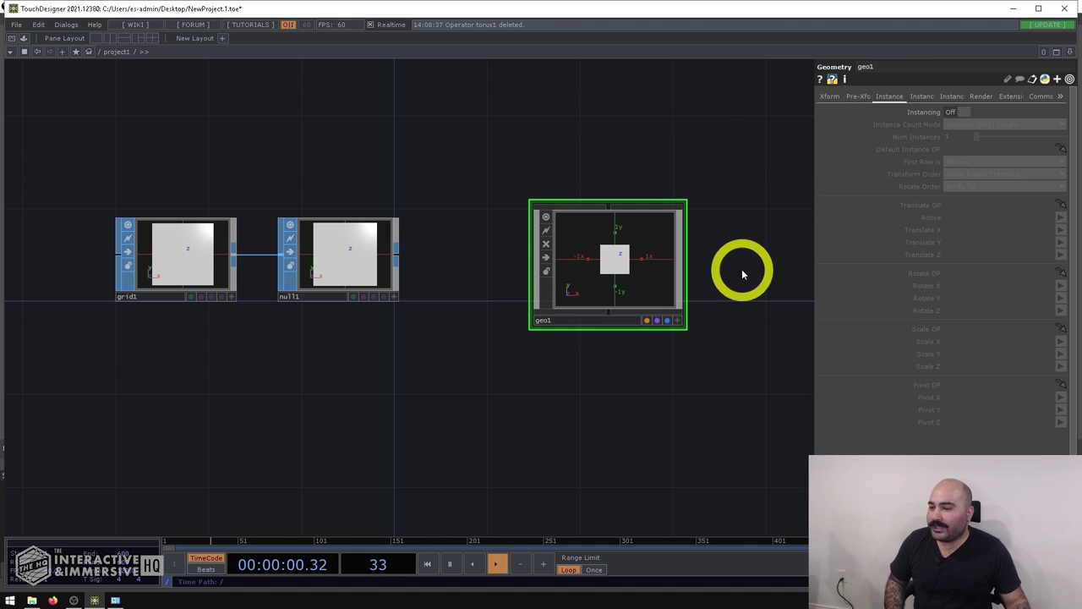
{"action": "left_click", "coordinate": [957, 111]}
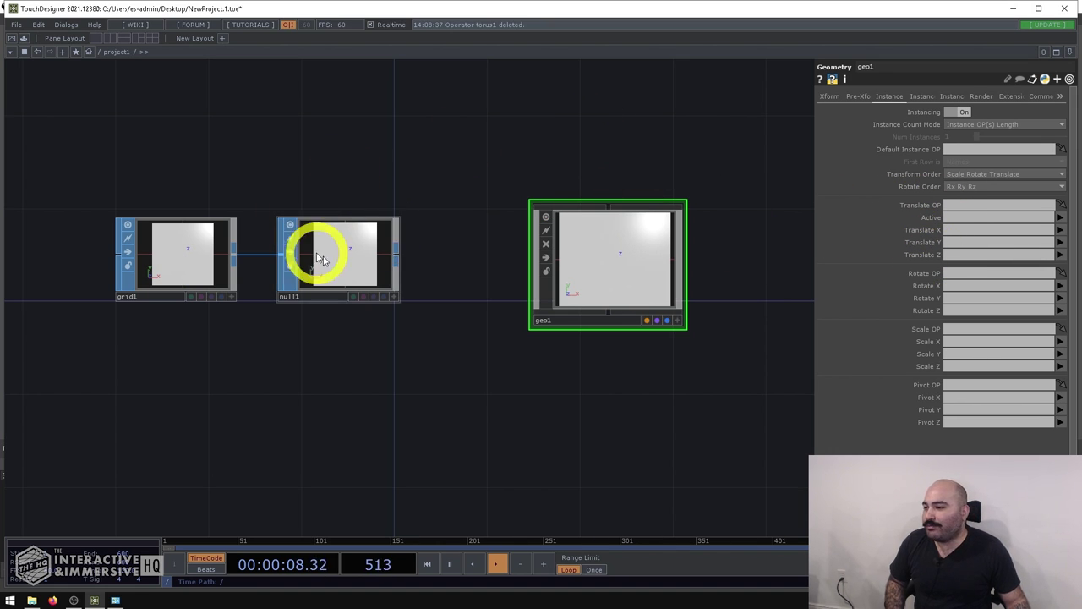
{"action": "left_click", "coordinate": [355, 272]}
{"action": "left_click", "coordinate": [600, 265]}
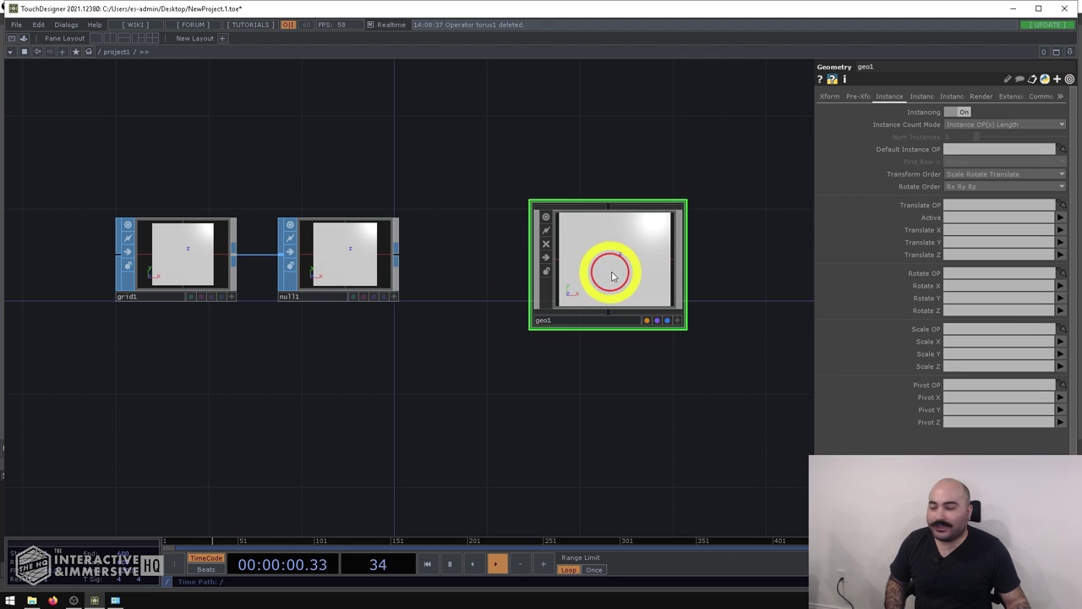
{"action": "left_click_drag", "start_coordinate": [334, 256], "coordinate": [961, 210]}
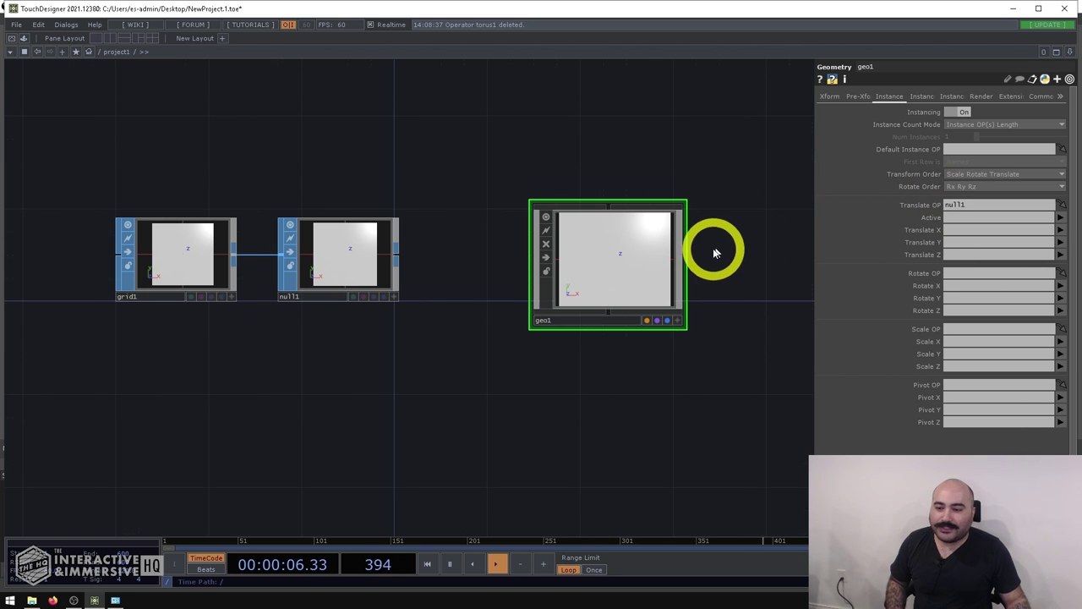
Map geo1's instance Translate X, Y and Z to P(0), P(1) and P(2)
{"action": "left_click", "coordinate": [1059, 229]}
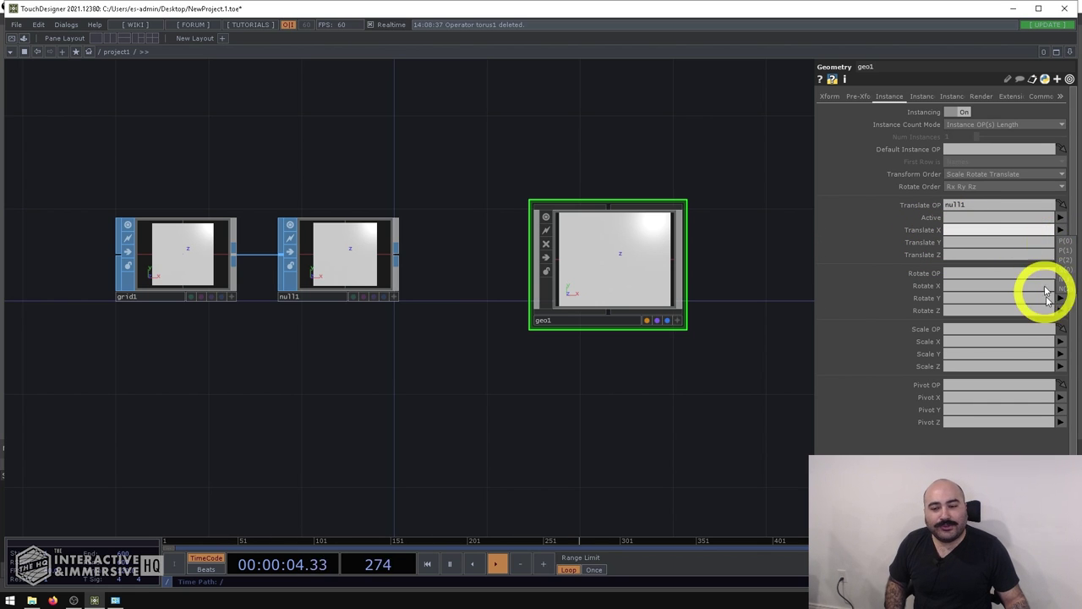
{"action": "left_click", "coordinate": [1064, 242]}
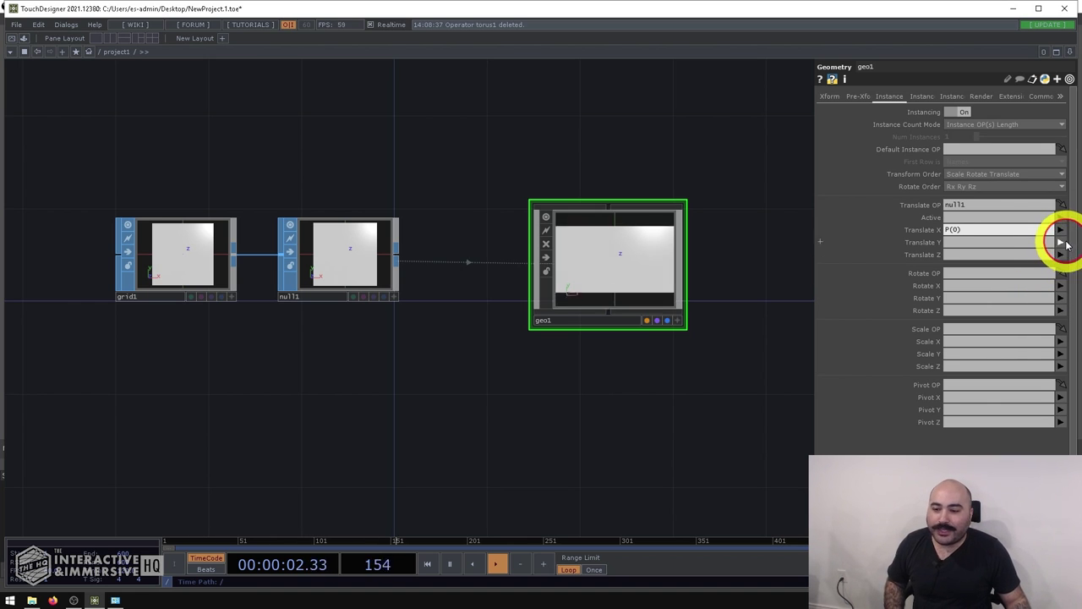
{"action": "left_click", "coordinate": [1060, 241]}
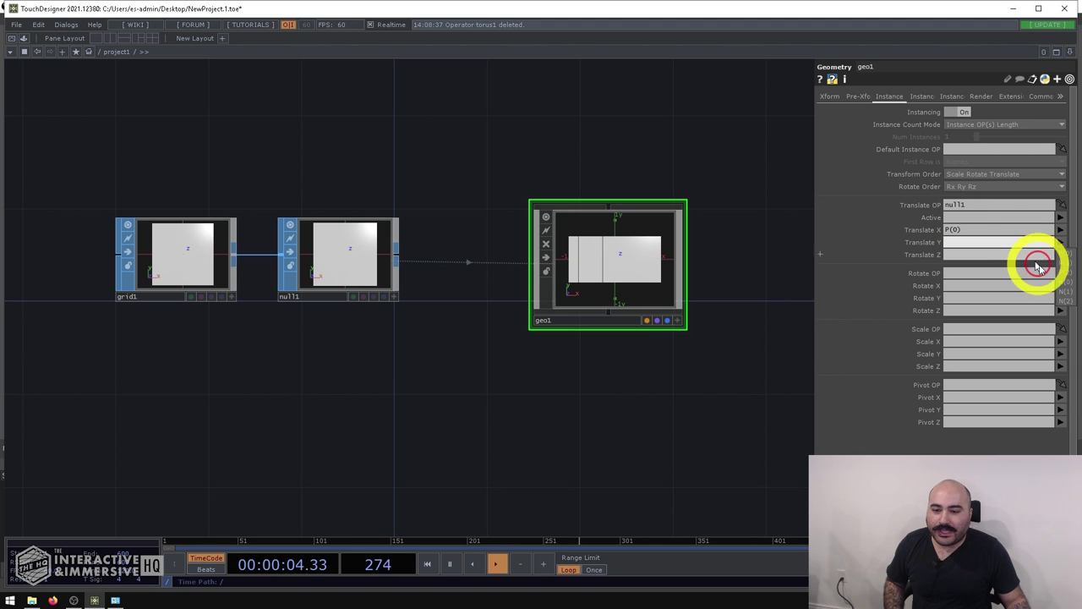
{"action": "left_click", "coordinate": [1065, 262]}
{"action": "left_click", "coordinate": [1060, 255]}
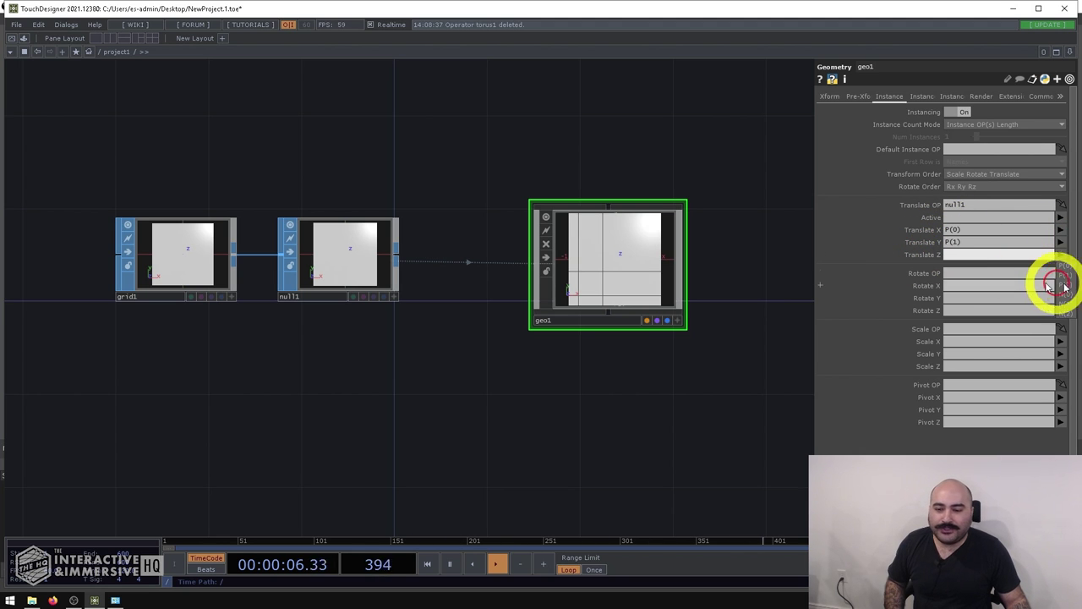
{"action": "left_click", "coordinate": [1067, 286]}
Activate geo1's viewer and orbit around the instanced boxes to examine how they are arranged
{"action": "scroll", "coordinate": [649, 178], "scroll_direction": "up", "scroll_amount": 5}
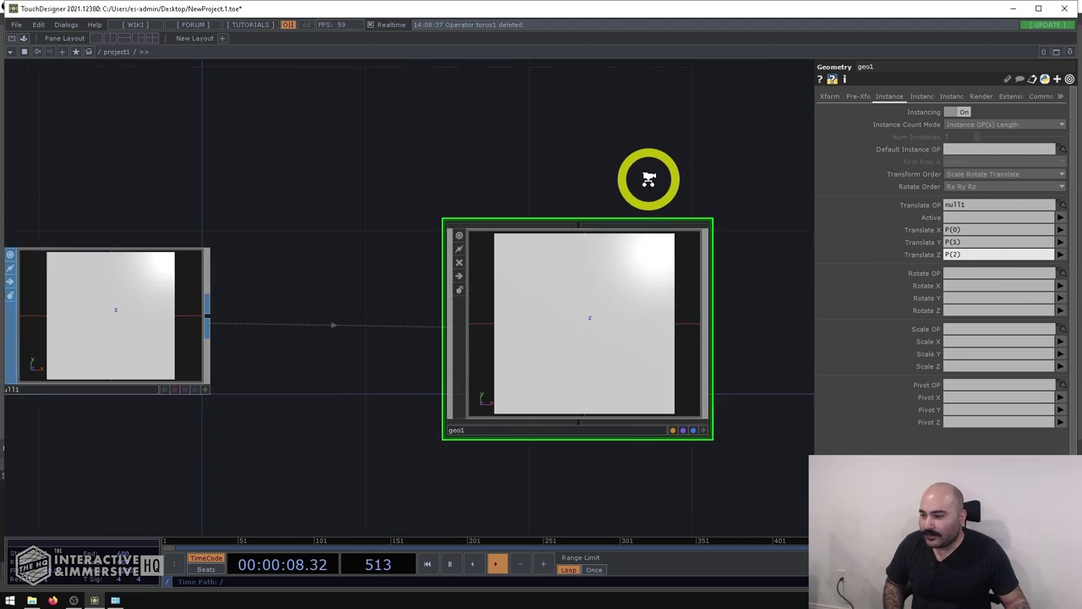
{"action": "left_click", "coordinate": [708, 459]}
{"action": "left_click_drag", "start_coordinate": [541, 355], "coordinate": [406, 313]}
{"action": "scroll", "coordinate": [398, 229], "scroll_direction": "down", "scroll_amount": 2}
{"action": "left_click_drag", "start_coordinate": [411, 186], "coordinate": [408, 226]}
{"action": "left_click", "coordinate": [374, 212]}
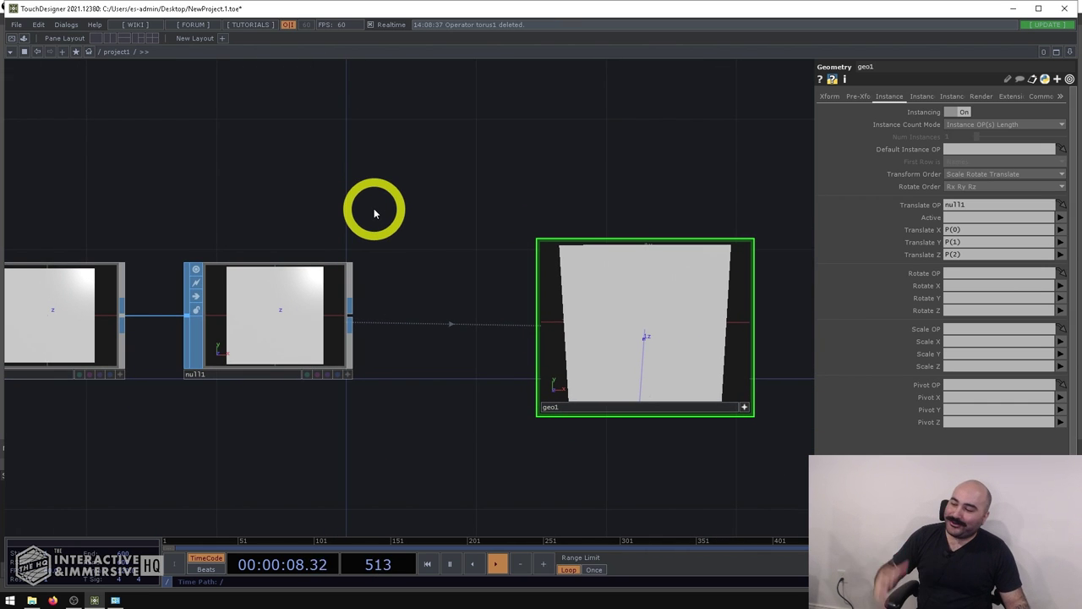
{"action": "scroll", "coordinate": [374, 207], "scroll_direction": "down", "scroll_amount": 3}
Compare the size of grid1 with the size of the box inside geo1
{"action": "left_click", "coordinate": [162, 279]}
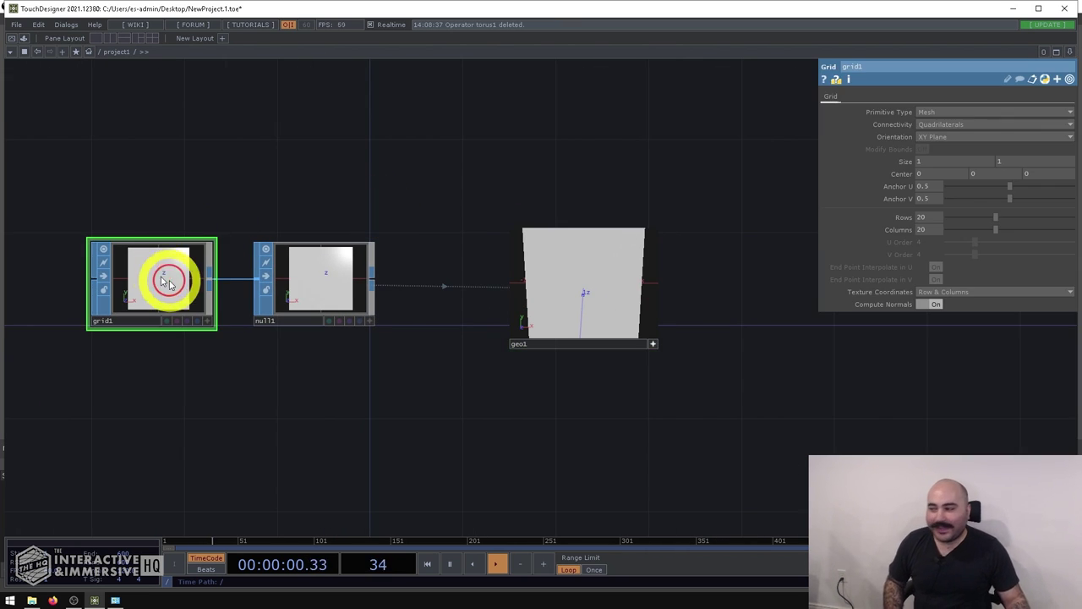
{"action": "mouse_move", "coordinate": [155, 280]}
{"action": "middle_mouse_down"}
{"action": "mouse_move", "coordinate": [148, 287]}
{"action": "mouse_move", "coordinate": [194, 319]}
{"action": "mouse_move", "coordinate": [172, 317]}
{"action": "mouse_move", "coordinate": [212, 313]}
{"action": "mouse_move", "coordinate": [349, 169]}
{"action": "mouse_move", "coordinate": [572, 321]}
{"action": "middle_mouse_up"}
{"action": "left_click", "coordinate": [652, 344]}
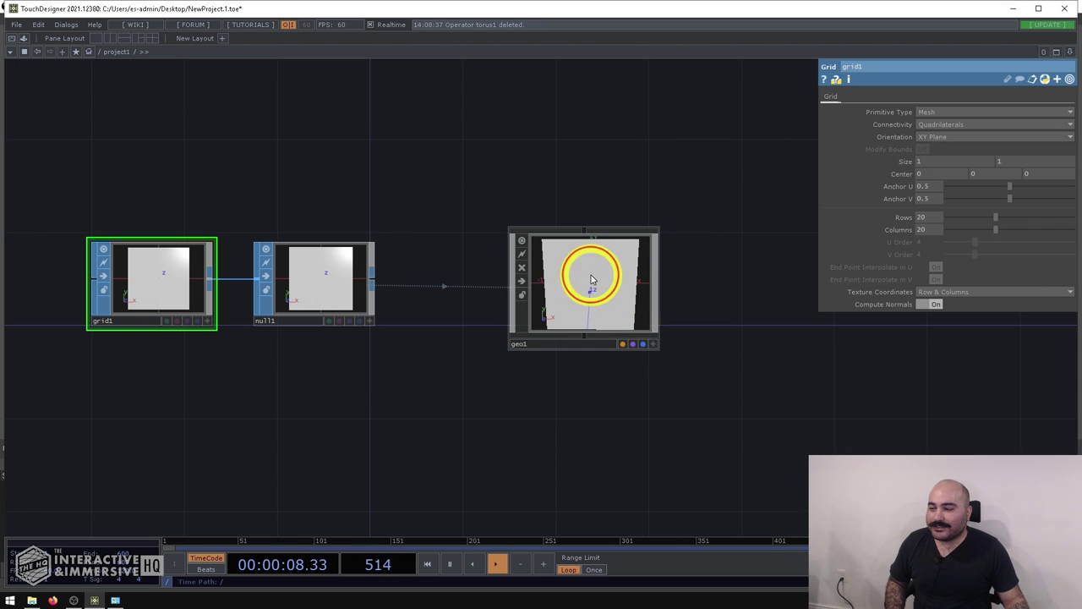
{"action": "double_click", "coordinate": [591, 274]}
{"action": "middle_click_drag", "start_coordinate": [415, 333], "coordinate": [574, 245]}
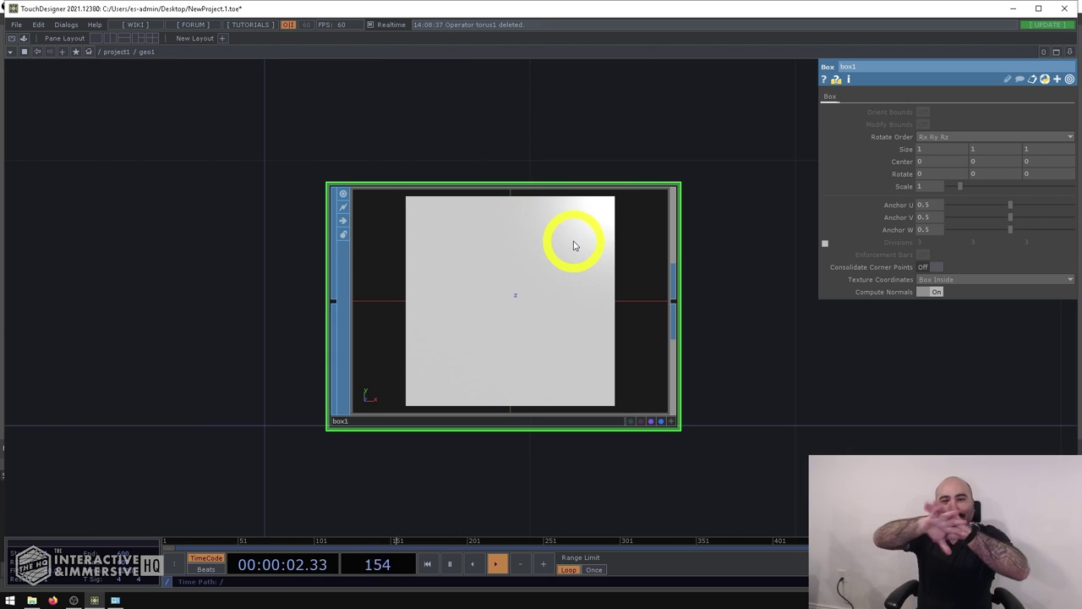
{"action": "left_click", "coordinate": [494, 328]}
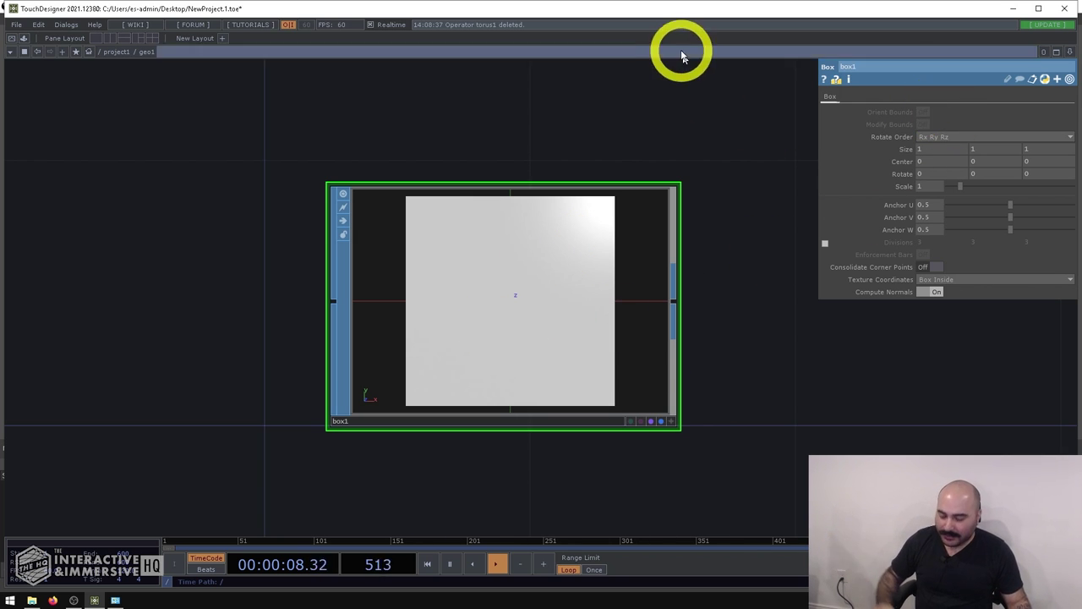
{"action": "key", "text": "u"}
{"action": "left_click", "coordinate": [157, 269]}
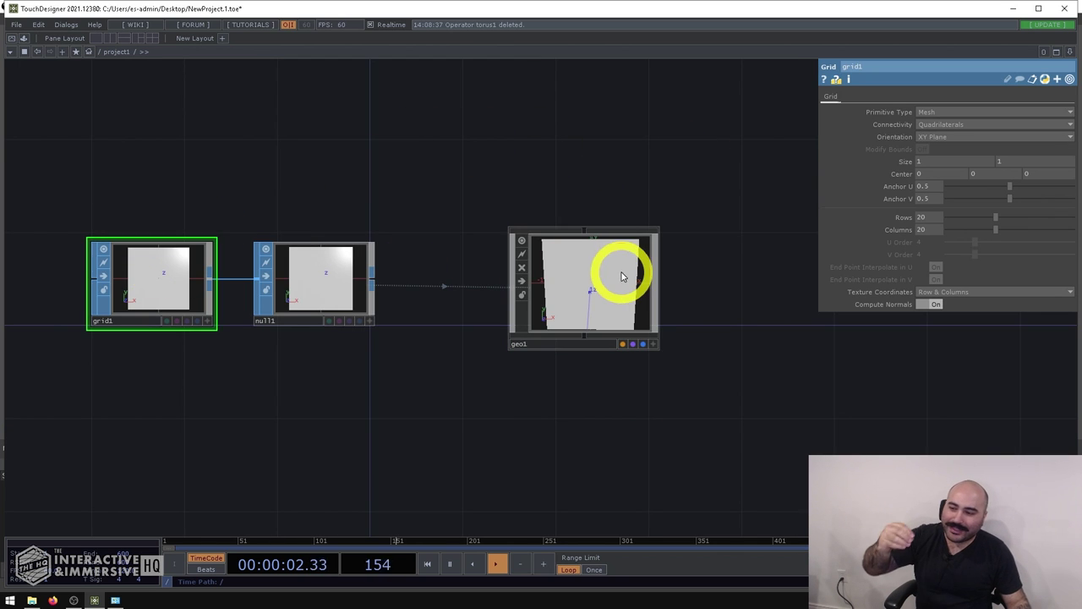
{"action": "left_click", "coordinate": [602, 277]}
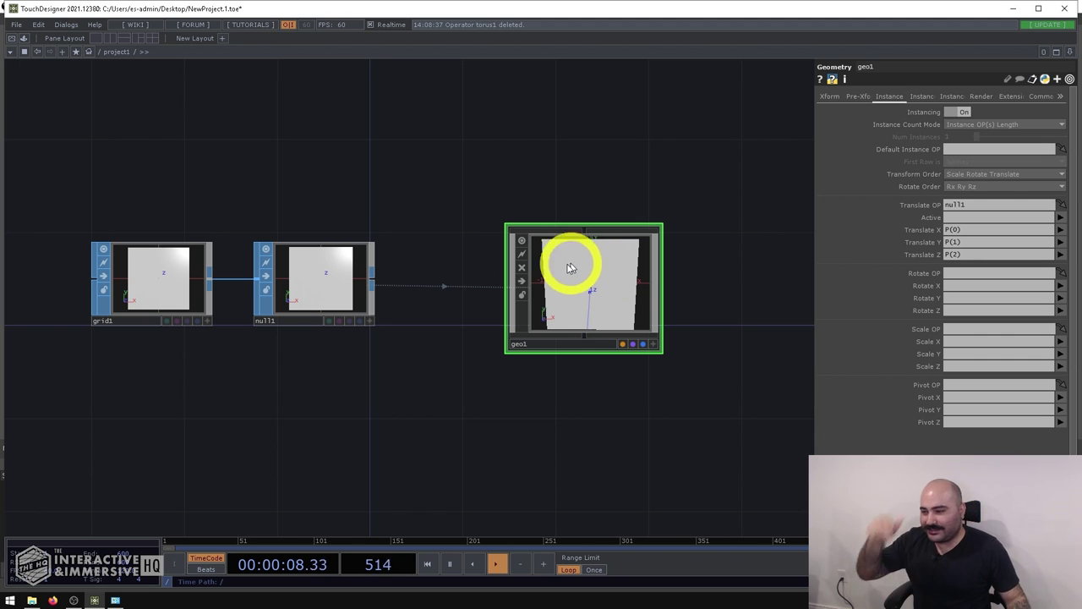
Set the size of grid1 to 20 by 20
{"action": "left_click", "coordinate": [166, 282]}
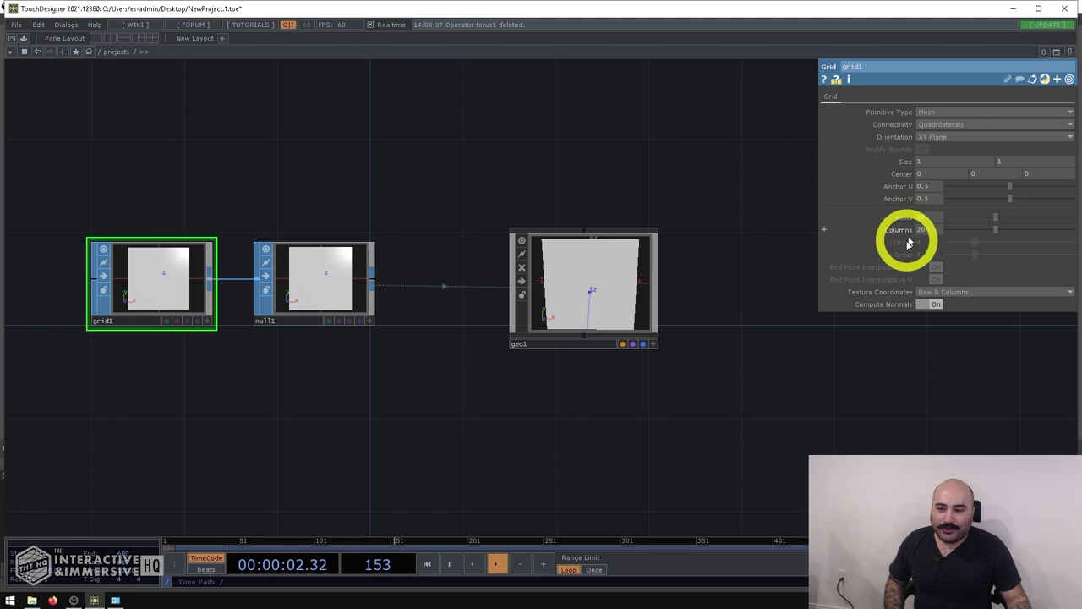
{"action": "type", "text": "20"}
{"action": "key", "text": "Tab"}
{"action": "type", "text": "20"}
{"action": "key", "text": "Return"}
Orbit geo1's 3D view to examine the spacing of the instanced boxes across the enlarged grid
{"action": "scroll", "coordinate": [610, 255], "scroll_direction": "up", "scroll_amount": 5}
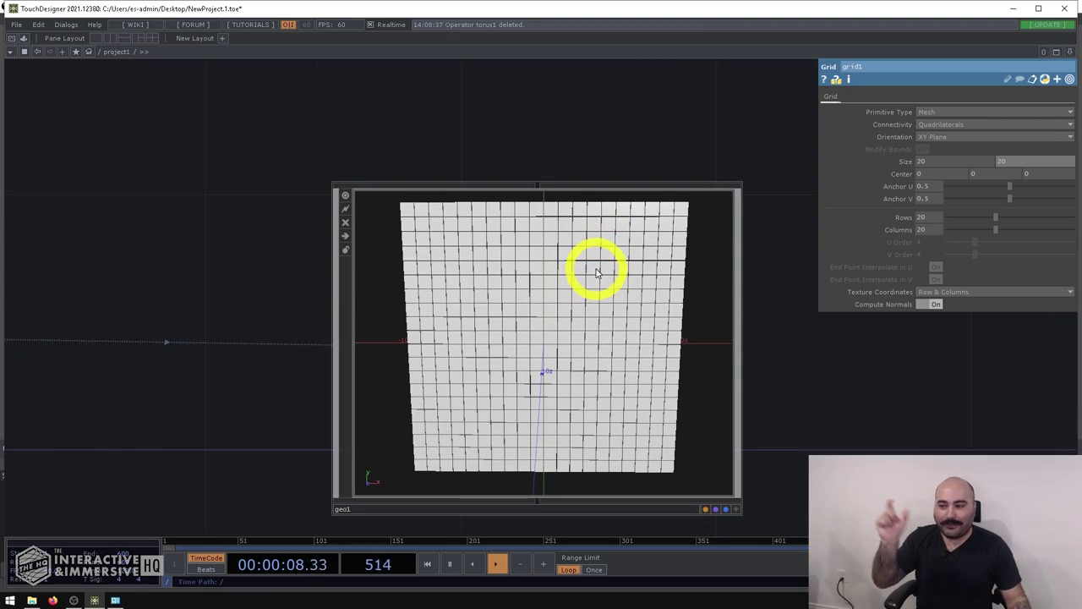
{"action": "scroll", "coordinate": [537, 253], "scroll_direction": "up", "scroll_amount": 2}
{"action": "left_click", "coordinate": [541, 264]}
{"action": "mouse_move", "coordinate": [482, 295]}
{"action": "left_mouse_down"}
{"action": "mouse_move", "coordinate": [527, 319]}
{"action": "mouse_move", "coordinate": [541, 375]}
{"action": "mouse_move", "coordinate": [500, 348]}
{"action": "mouse_move", "coordinate": [466, 302]}
{"action": "mouse_move", "coordinate": [481, 289]}
{"action": "mouse_move", "coordinate": [470, 298]}
{"action": "left_mouse_up"}
{"action": "scroll", "coordinate": [177, 237], "scroll_direction": "down", "scroll_amount": 2}
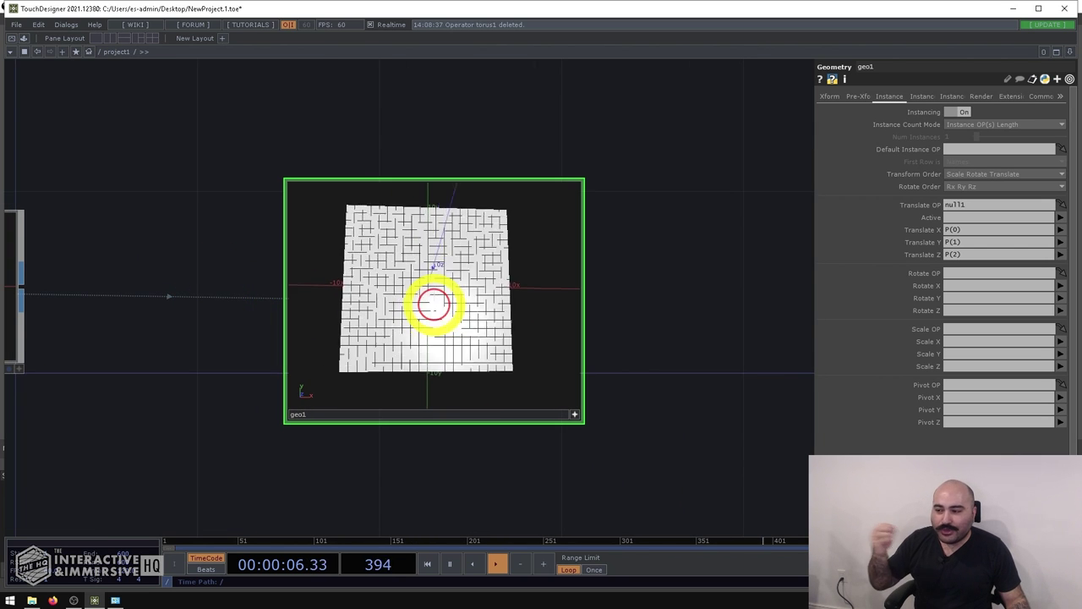
{"action": "left_click_drag", "start_coordinate": [215, 341], "coordinate": [347, 321]}
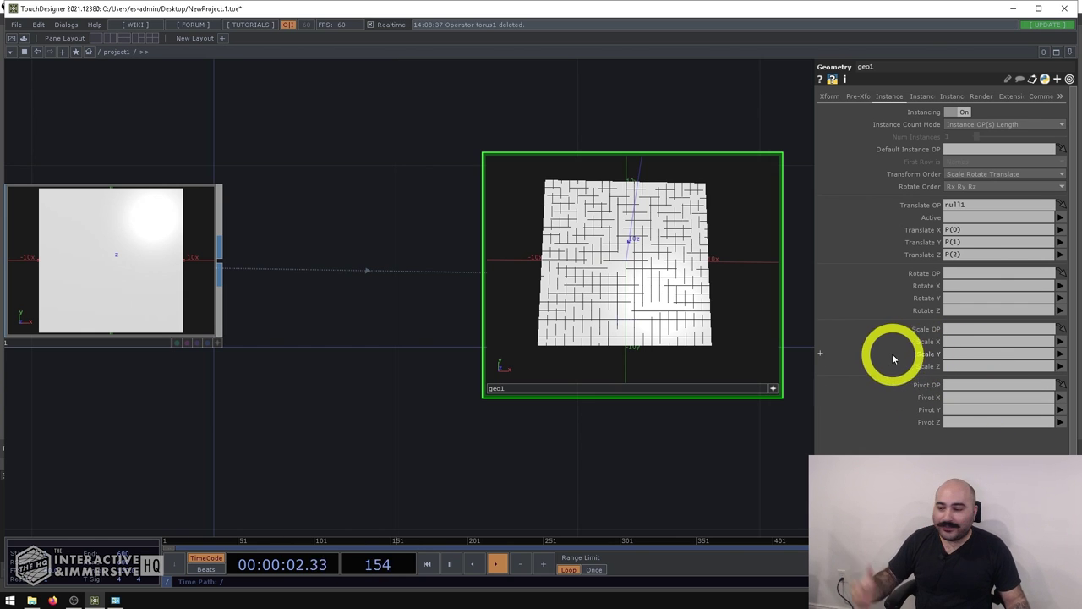
Add a Rectangle TOP to the network below grid1
{"action": "left_click_drag", "start_coordinate": [632, 251], "coordinate": [657, 258]}
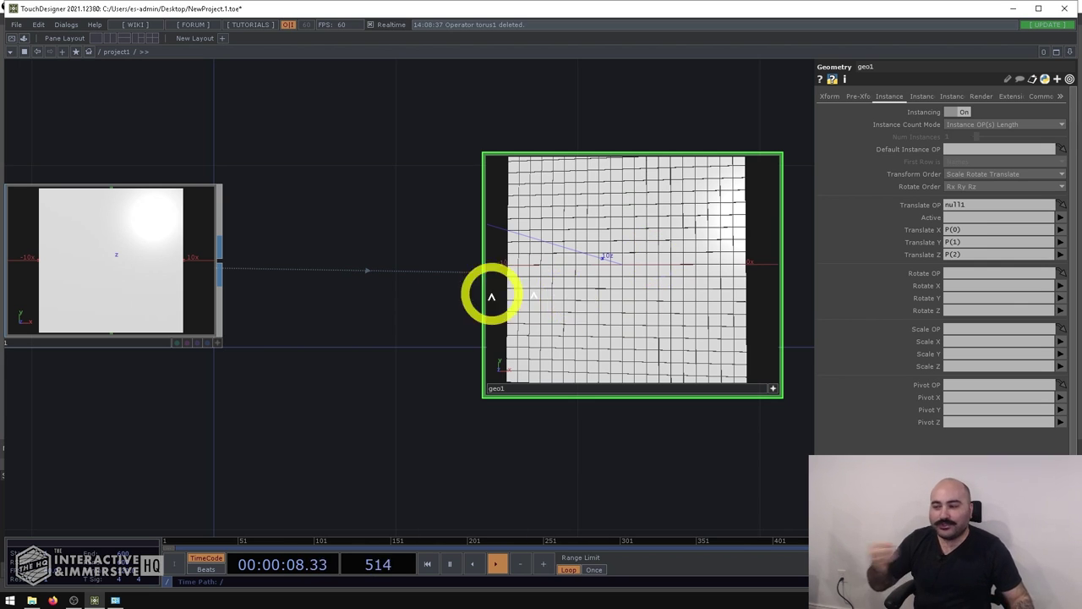
{"action": "scroll", "coordinate": [391, 313], "scroll_direction": "down", "scroll_amount": 2}
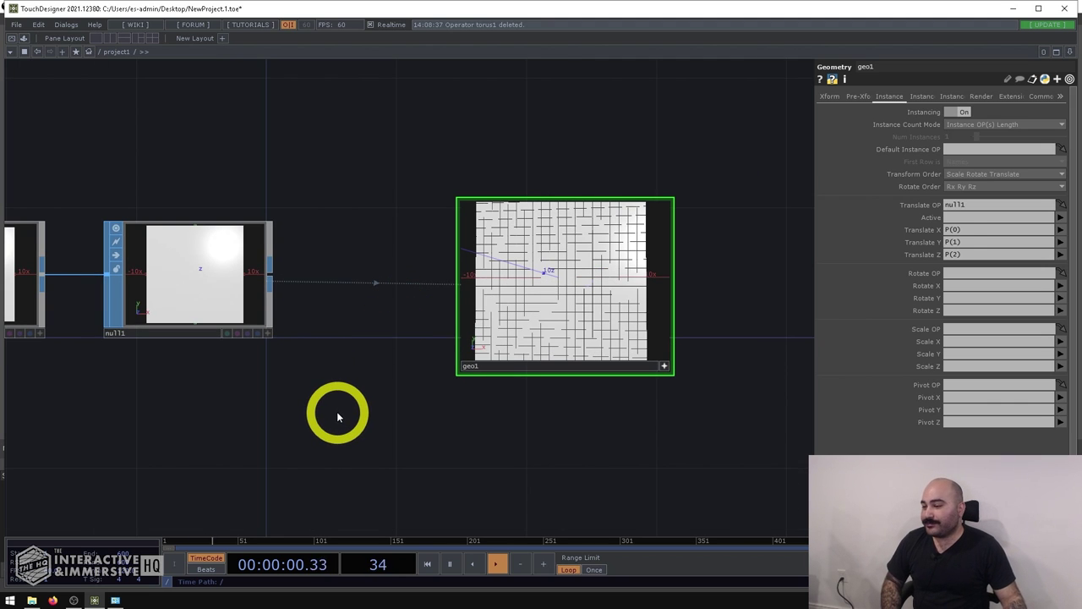
{"action": "scroll", "coordinate": [381, 380], "scroll_direction": "down", "scroll_amount": 2}
{"action": "scroll", "coordinate": [363, 379], "scroll_direction": "up", "scroll_amount": 2}
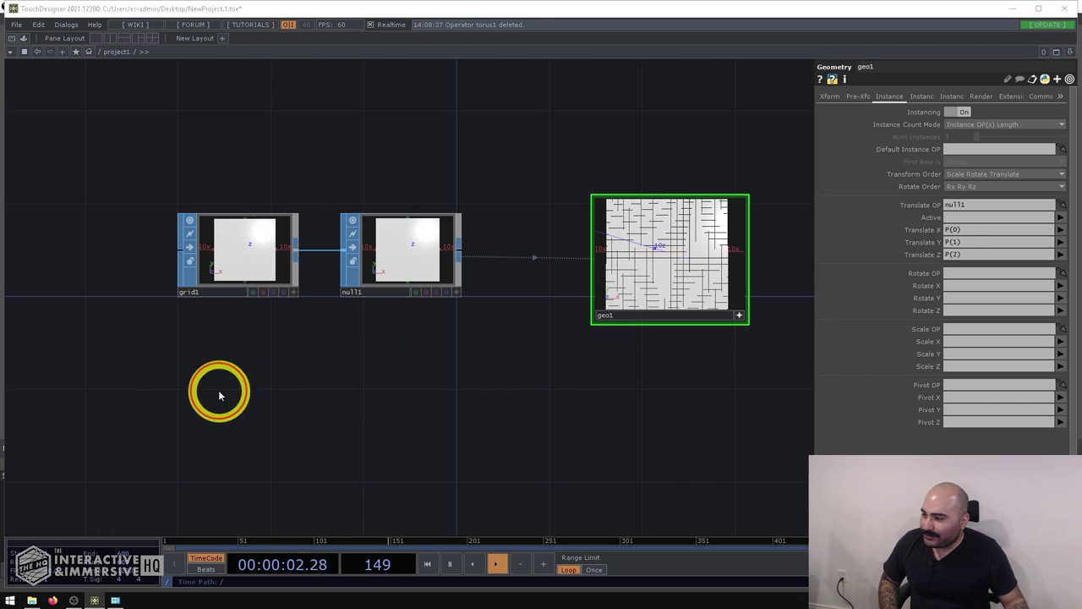
{"action": "key", "text": "Tab"}
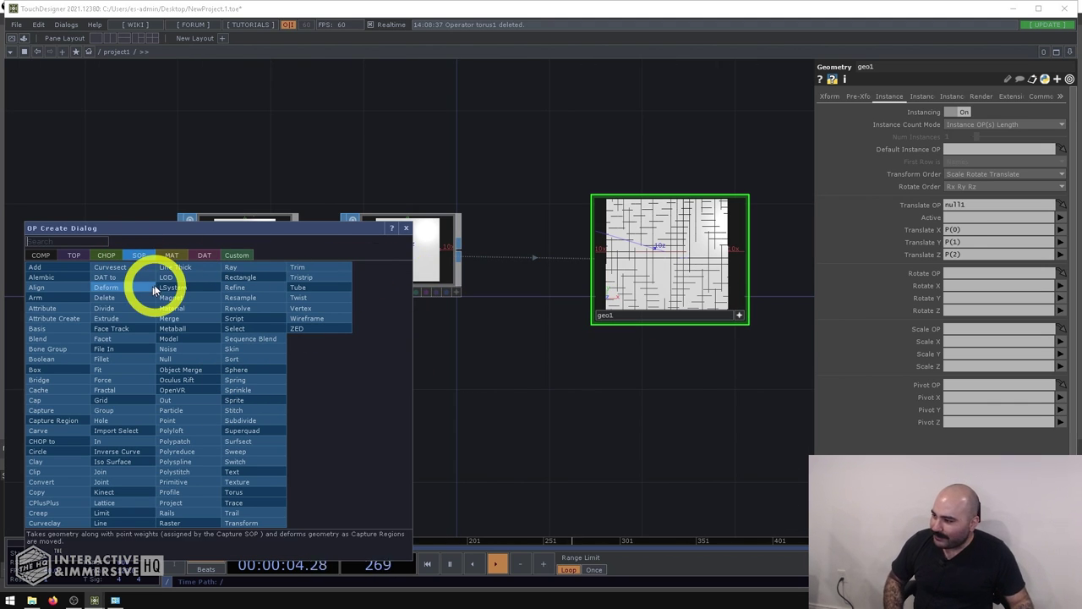
{"action": "left_click", "coordinate": [74, 255]}
{"action": "type", "text": "rec"}
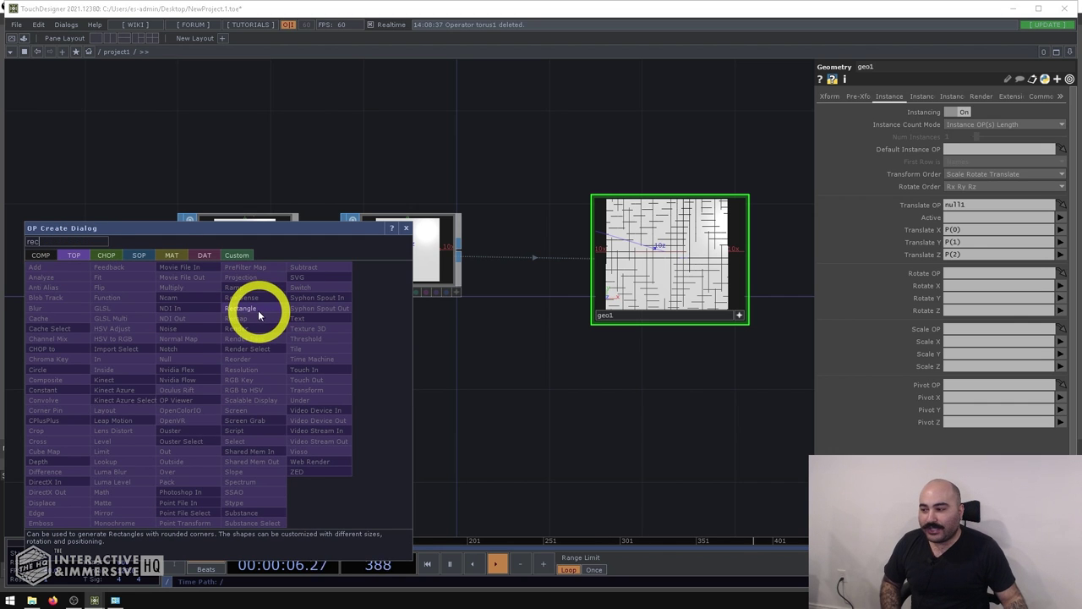
{"action": "left_click", "coordinate": [256, 311]}
{"action": "left_click", "coordinate": [235, 403]}
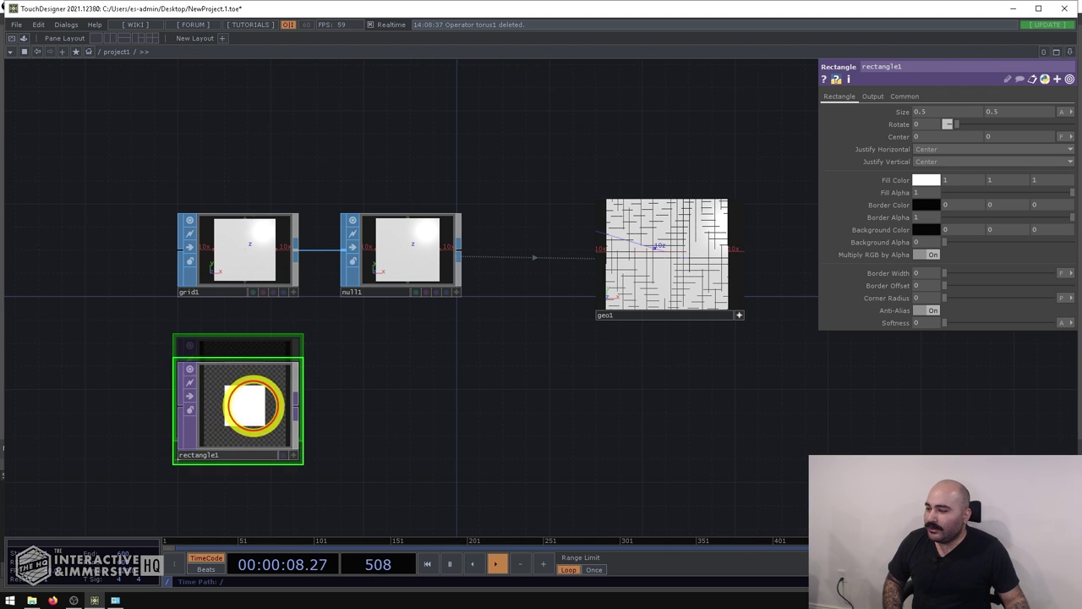
Connect a Null TOP to the output of rectangle1
{"action": "right_click", "coordinate": [294, 429]}
{"action": "type", "text": "nul"}
{"action": "left_click", "coordinate": [242, 390]}
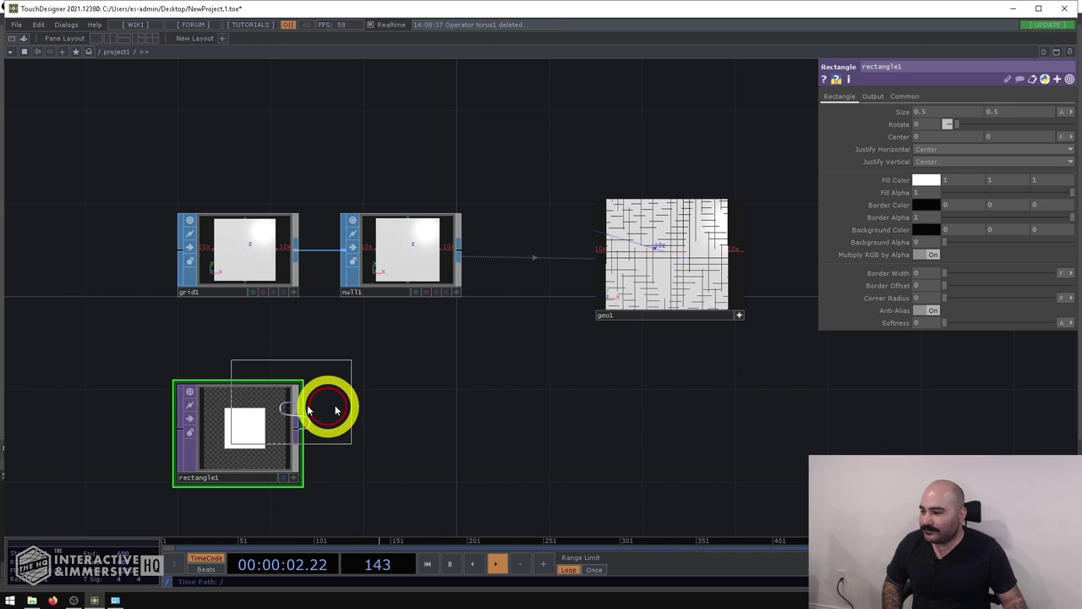
{"action": "left_click", "coordinate": [402, 435]}
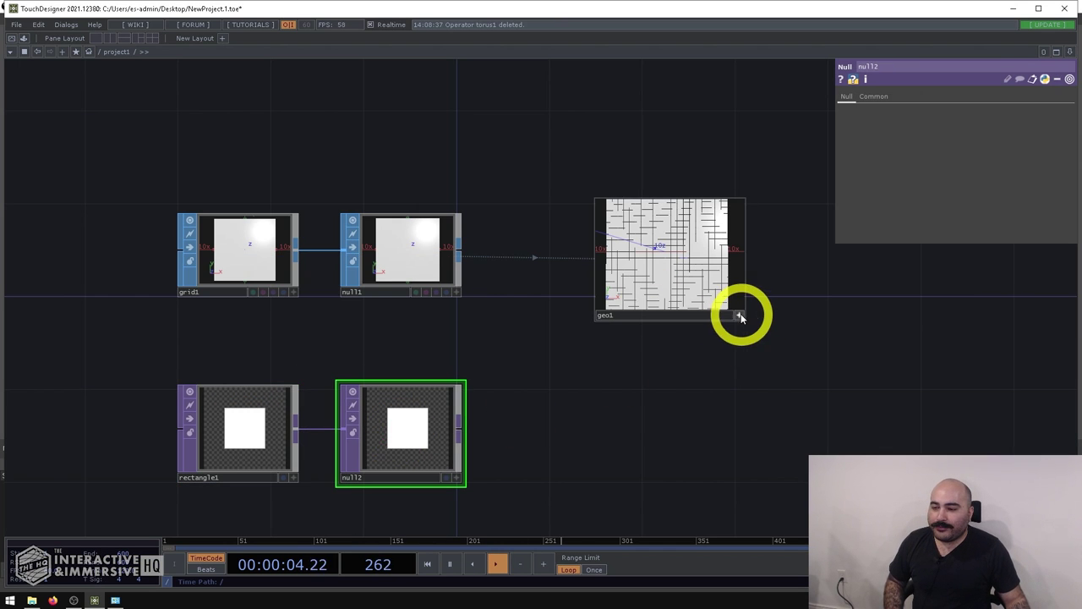
Assign null2 as geo1's instance Scale OP and set Scale Z to its r channel
{"action": "left_click", "coordinate": [683, 260]}
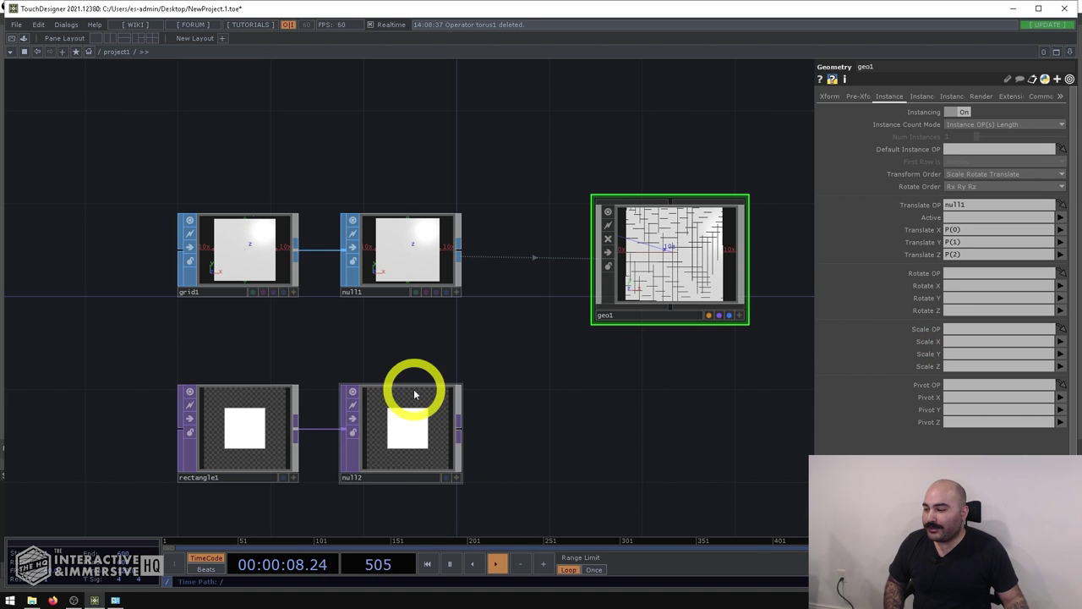
{"action": "left_click_drag", "start_coordinate": [398, 435], "coordinate": [955, 329]}
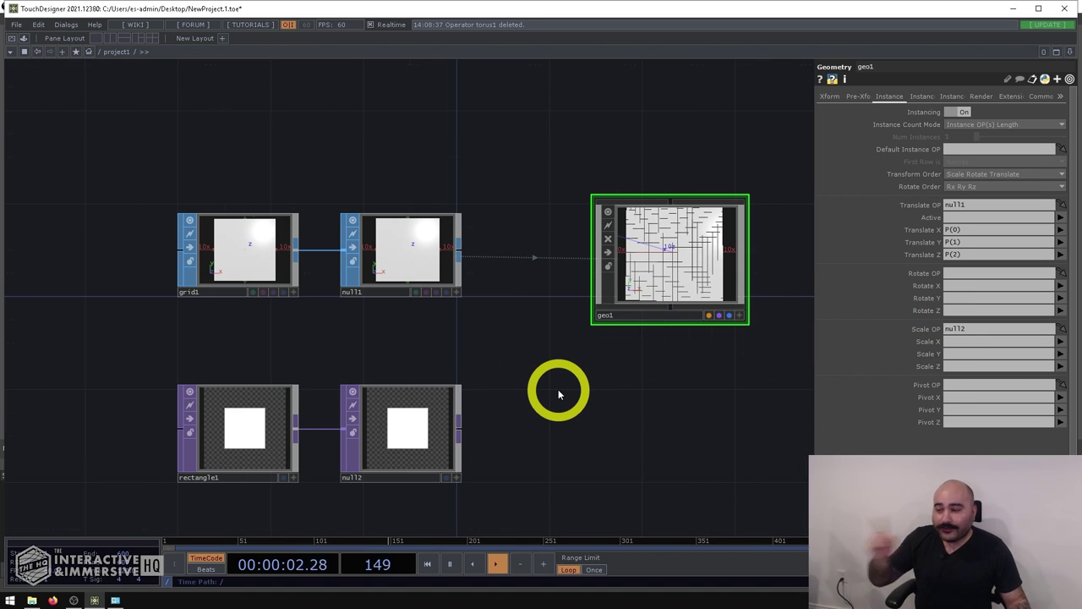
{"action": "left_click", "coordinate": [1057, 367]}
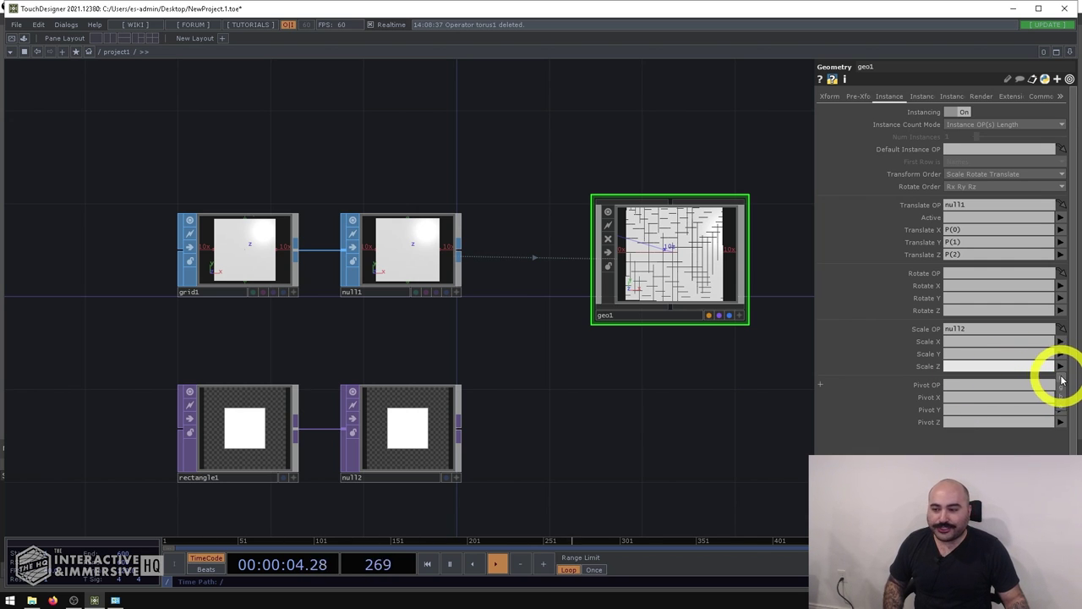
{"action": "type", "text": "r"}
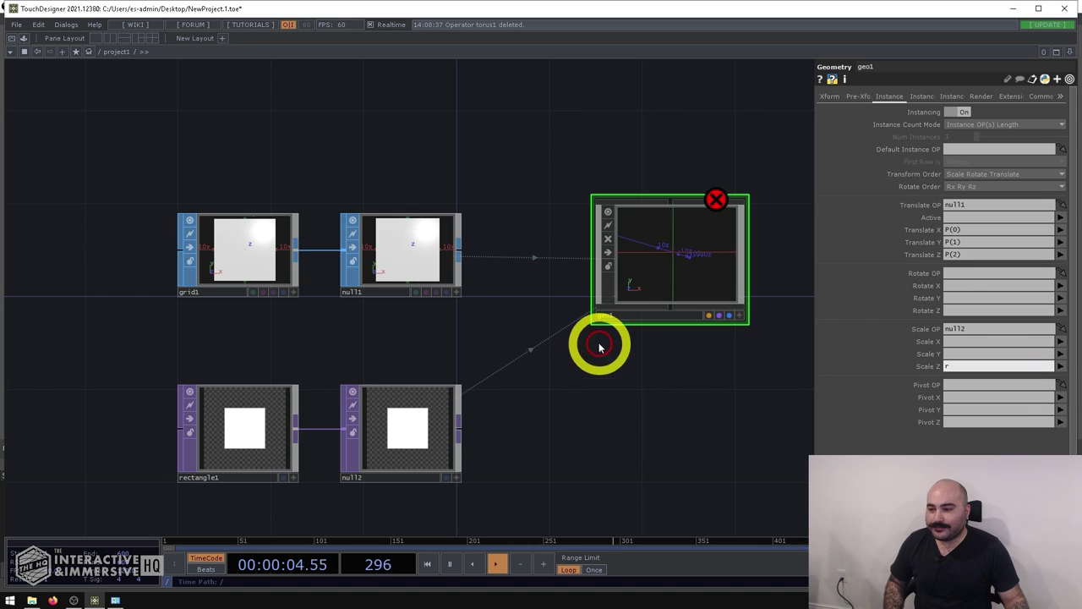
Examine geo1's instancing error and compare the operator info of grid1 and rectangle1
{"action": "left_click", "coordinate": [716, 199]}
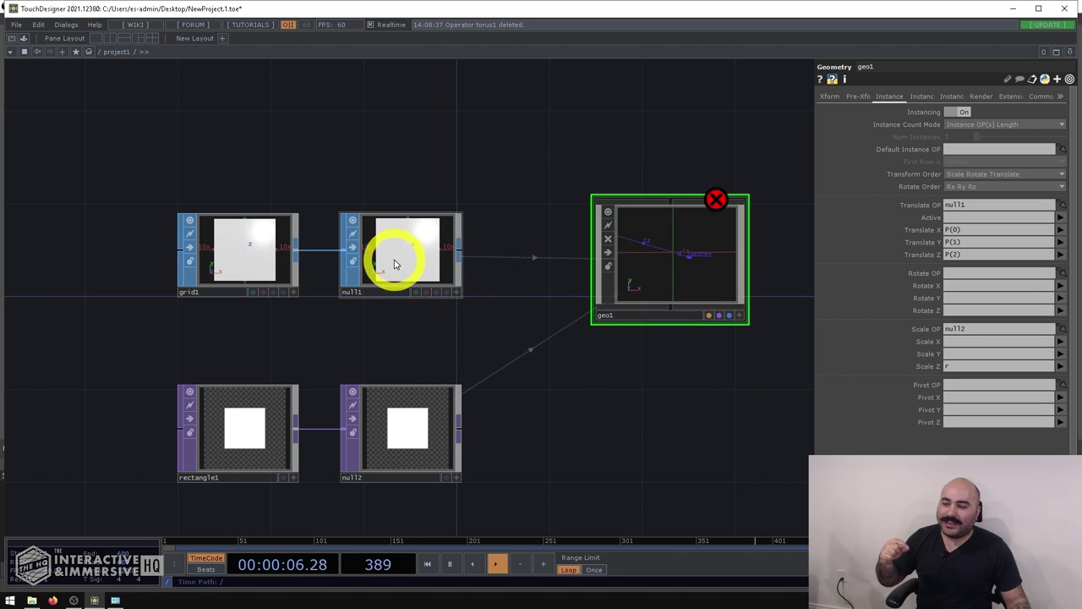
{"action": "left_click", "coordinate": [340, 255]}
{"action": "left_click", "coordinate": [247, 250]}
{"action": "middle_click", "coordinate": [243, 248]}
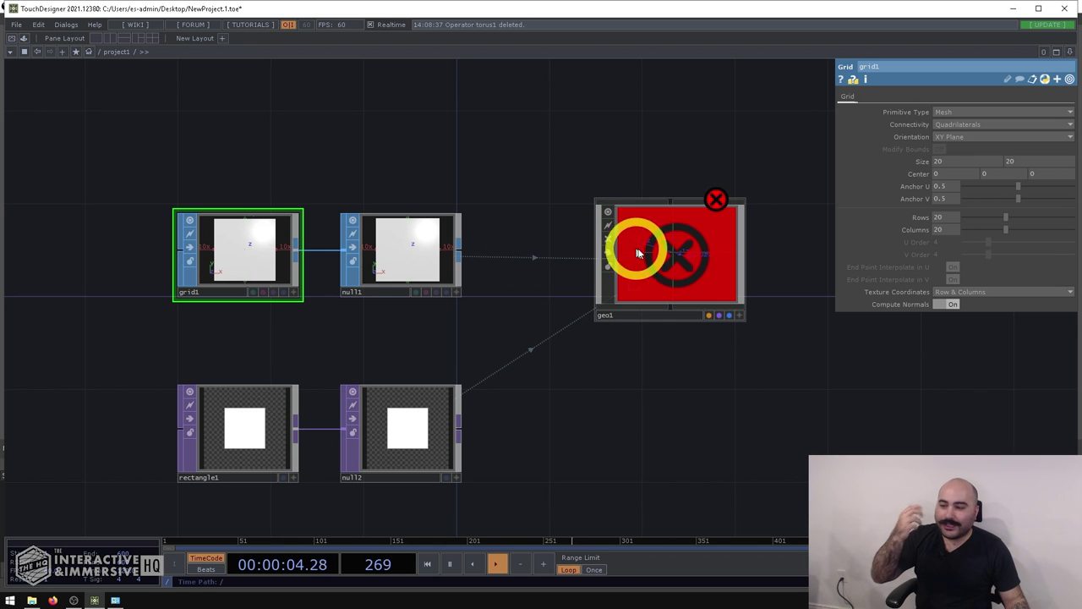
{"action": "left_click", "coordinate": [666, 258]}
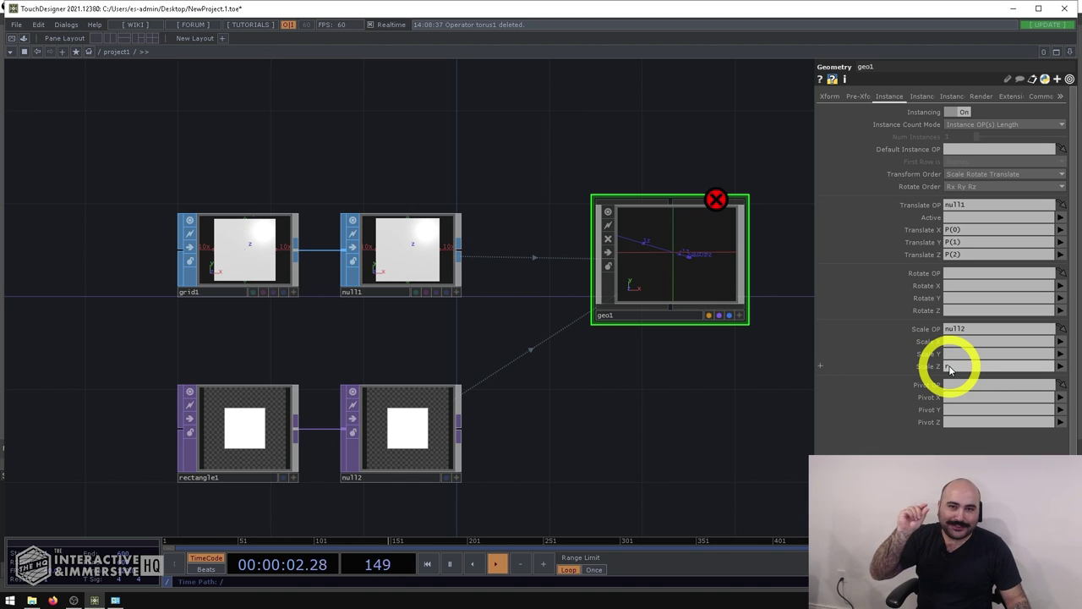
{"action": "left_click", "coordinate": [245, 427]}
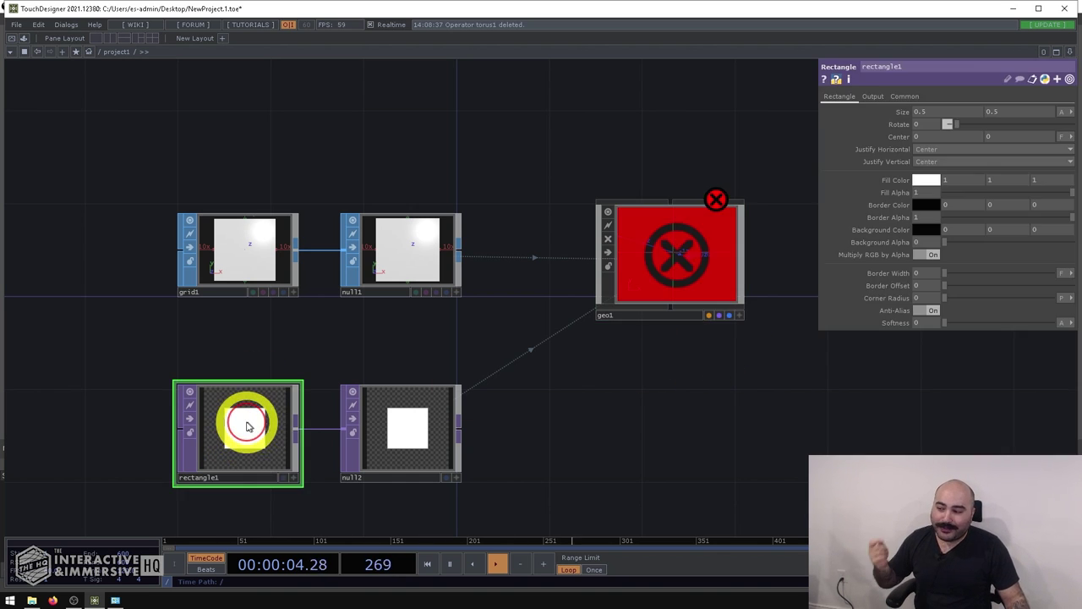
{"action": "middle_click_drag", "start_coordinate": [246, 427], "coordinate": [287, 453]}
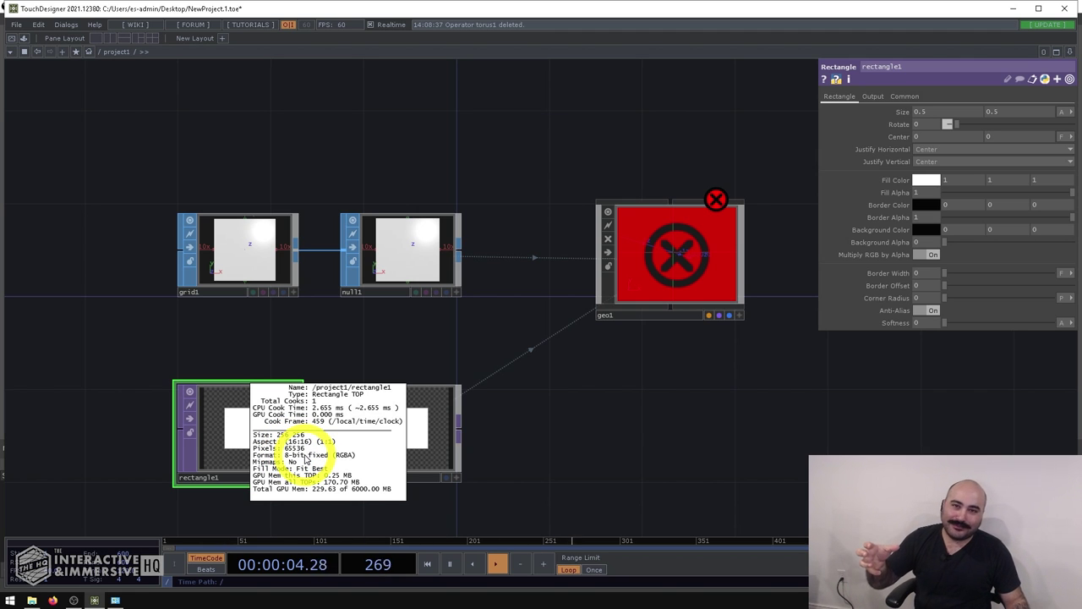
{"action": "middle_click_drag", "start_coordinate": [306, 459], "coordinate": [710, 193]}
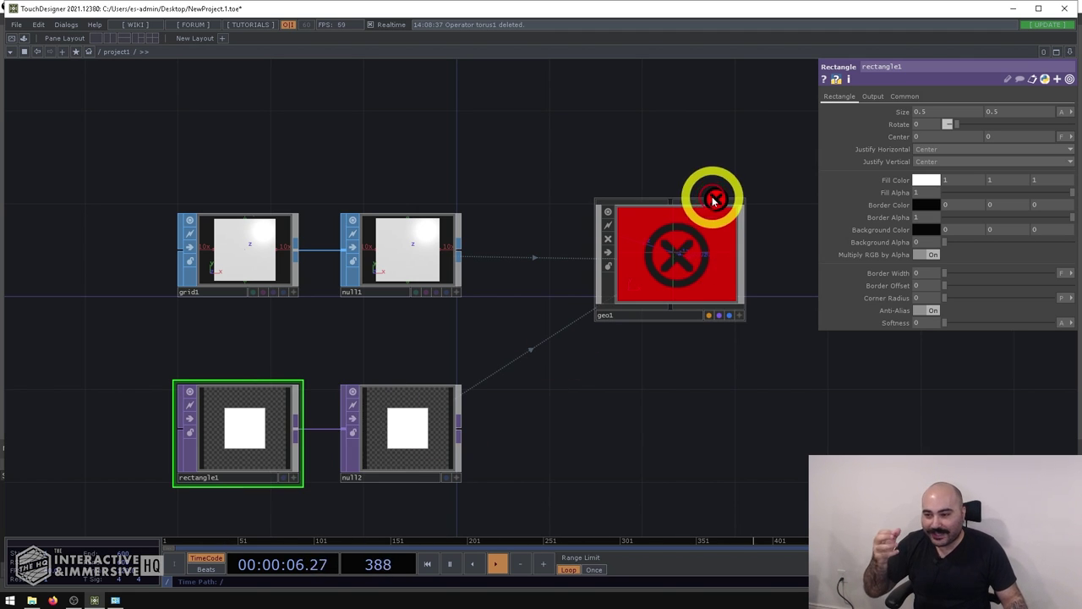
{"action": "middle_click", "coordinate": [719, 203]}
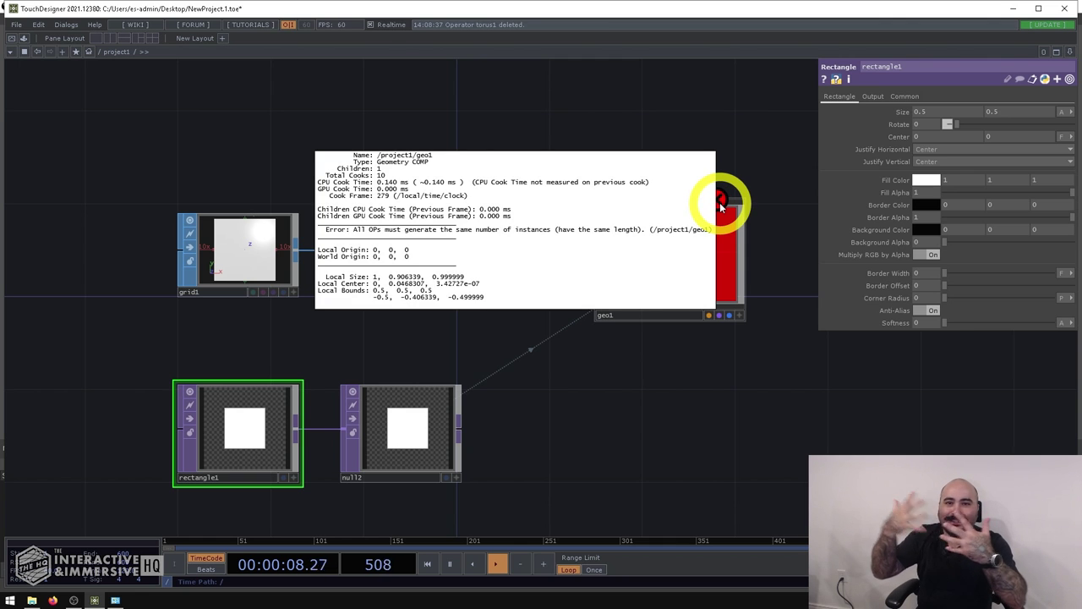
Move rectangle1 away from null2 and insert a Fit TOP between them
{"action": "middle_click_drag", "start_coordinate": [720, 207], "coordinate": [507, 439]}
{"action": "left_click_drag", "start_coordinate": [229, 394], "coordinate": [99, 433]}
{"action": "middle_click_drag", "start_coordinate": [265, 350], "coordinate": [270, 415]}
{"action": "right_click", "coordinate": [275, 403]}
{"action": "left_click", "coordinate": [285, 401]}
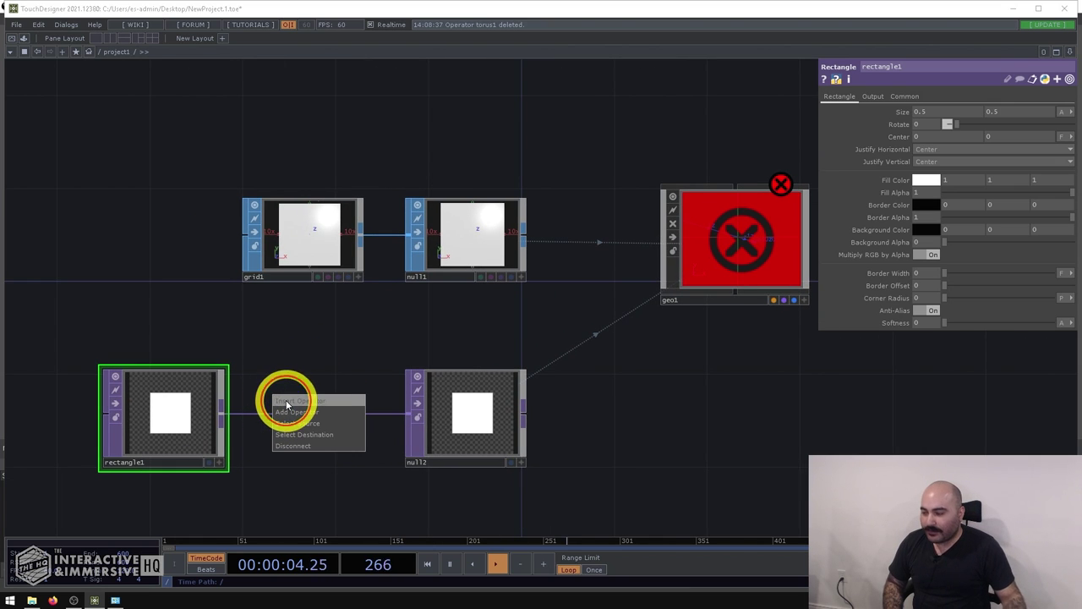
{"action": "type", "text": "fit"}
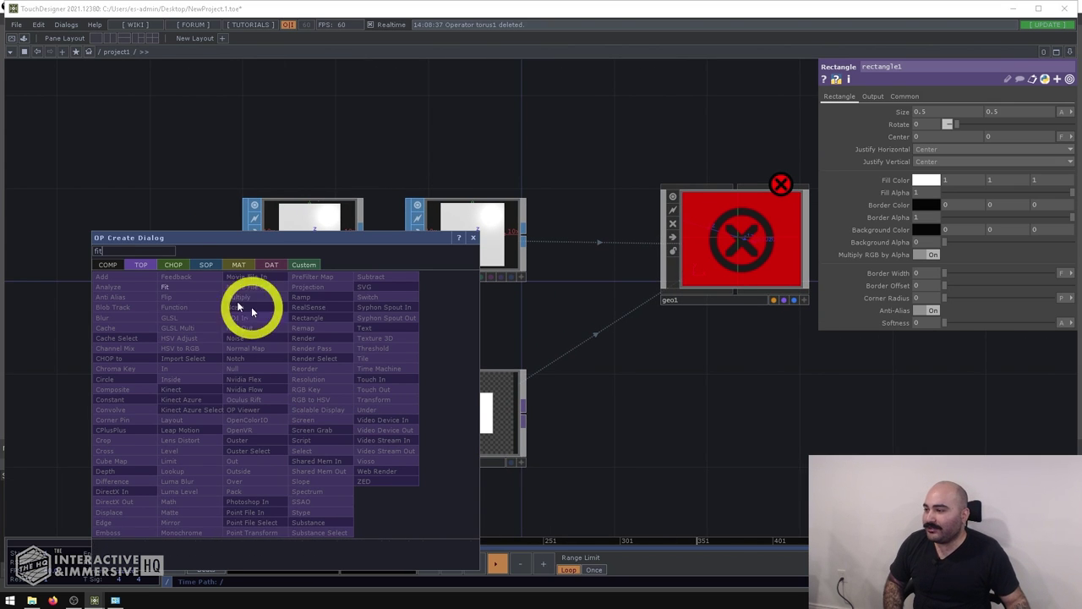
{"action": "left_click", "coordinate": [169, 287]}
{"action": "left_click", "coordinate": [330, 418]}
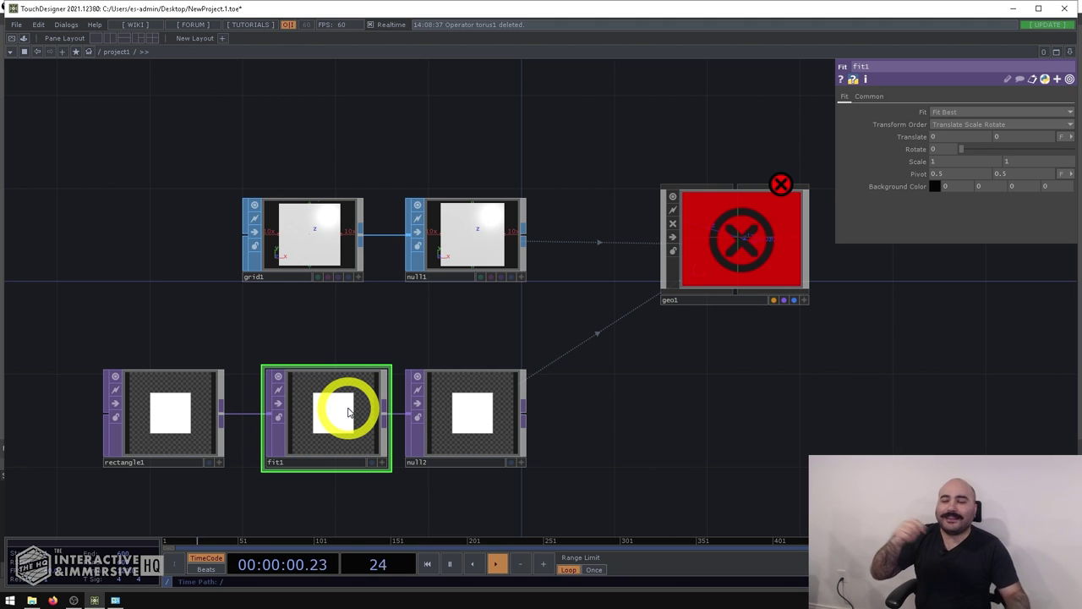
Check grid1's point, row and column counts and set fit1's resolution to 20 by 20
{"action": "middle_click", "coordinate": [300, 237]}
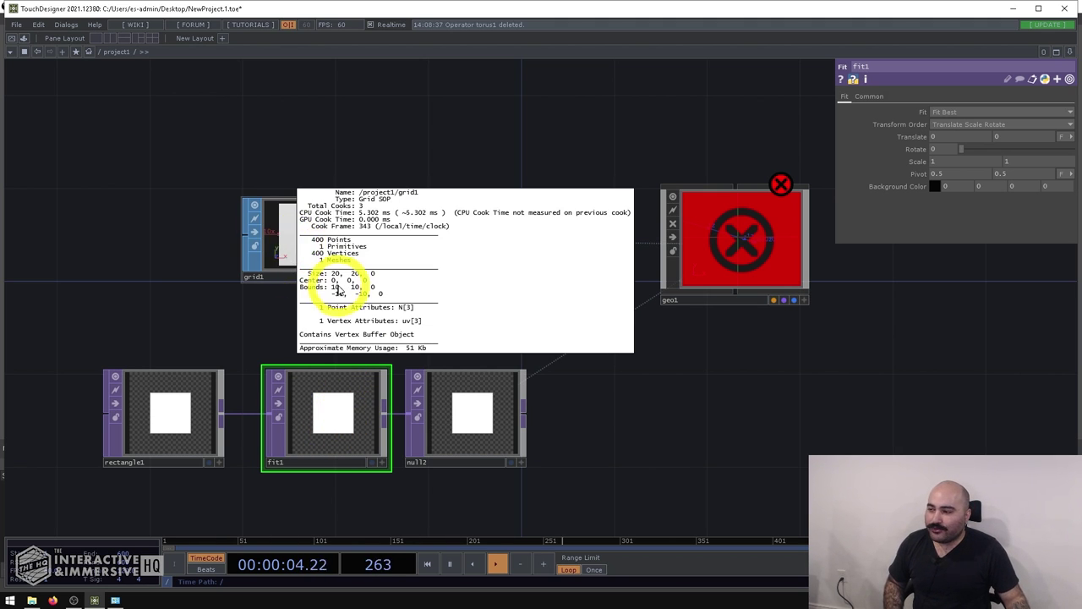
{"action": "left_click", "coordinate": [287, 244]}
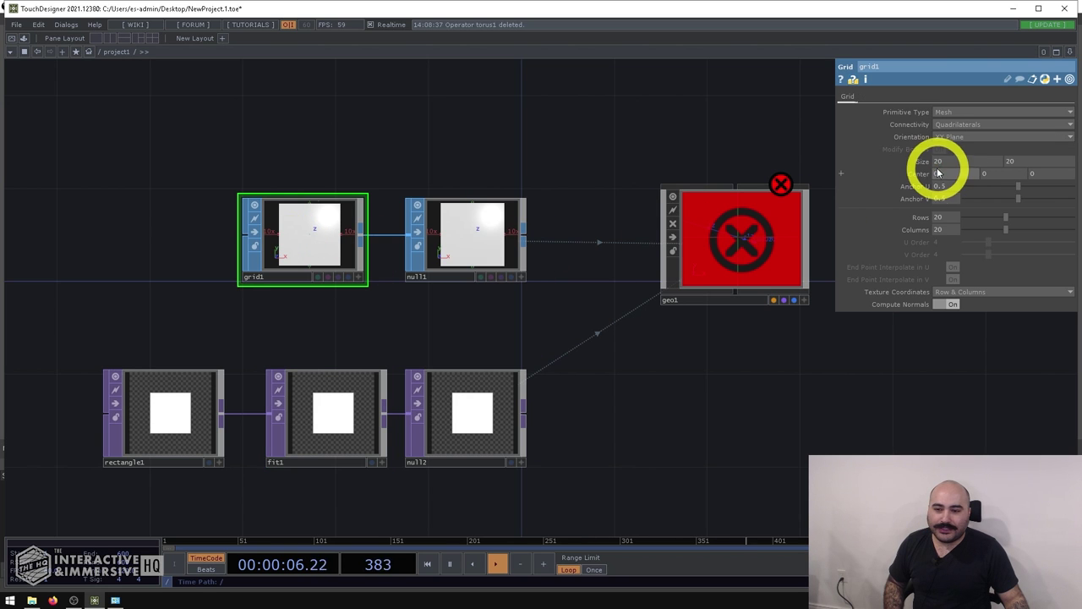
{"action": "left_click", "coordinate": [295, 426]}
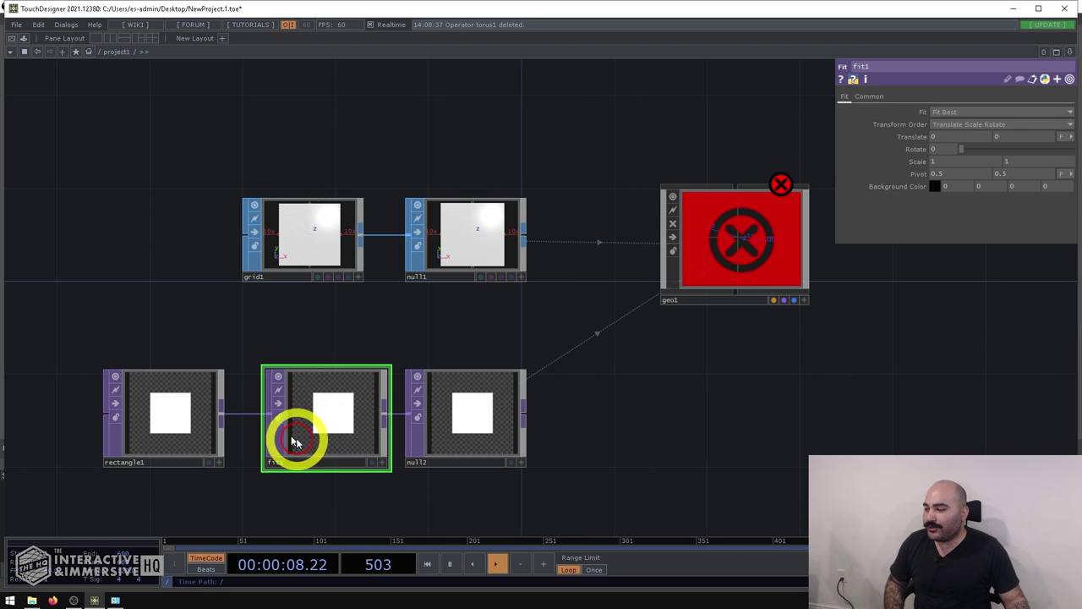
{"action": "left_click", "coordinate": [869, 96]}
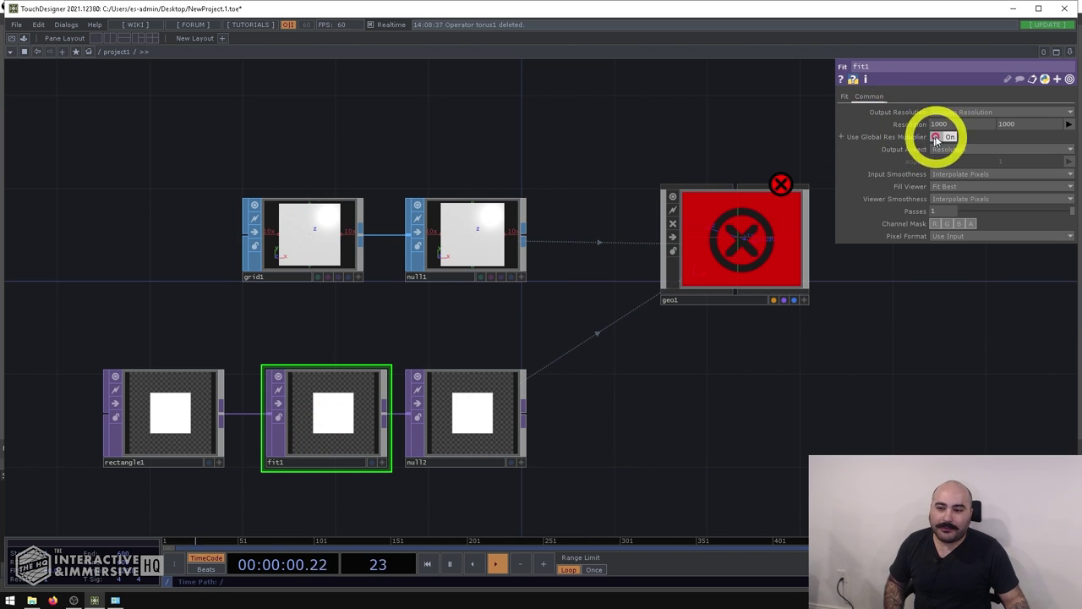
{"action": "type", "text": "2"}
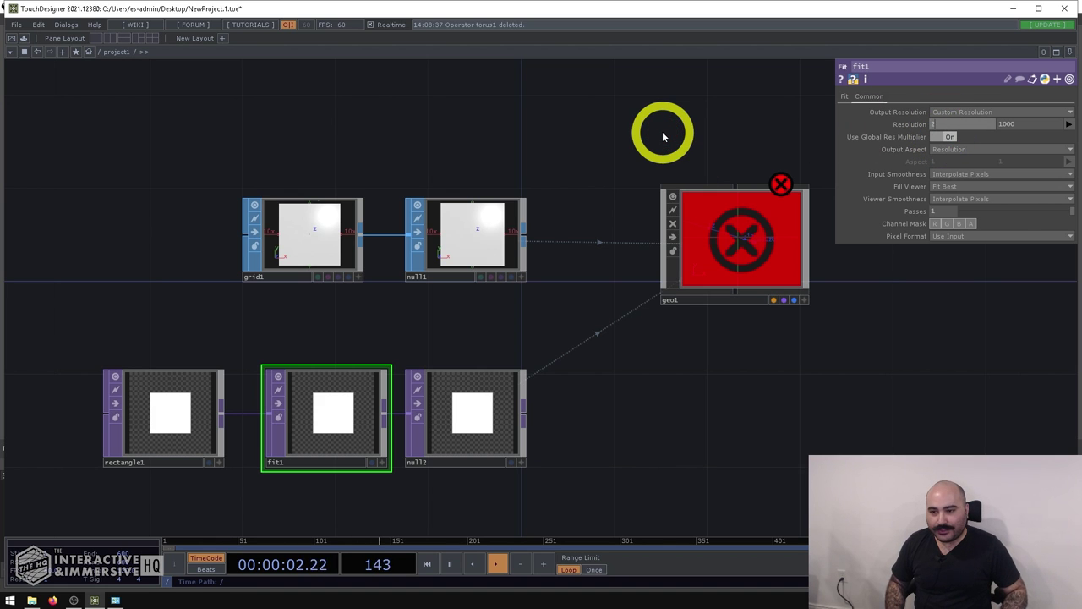
{"action": "type", "text": "0"}
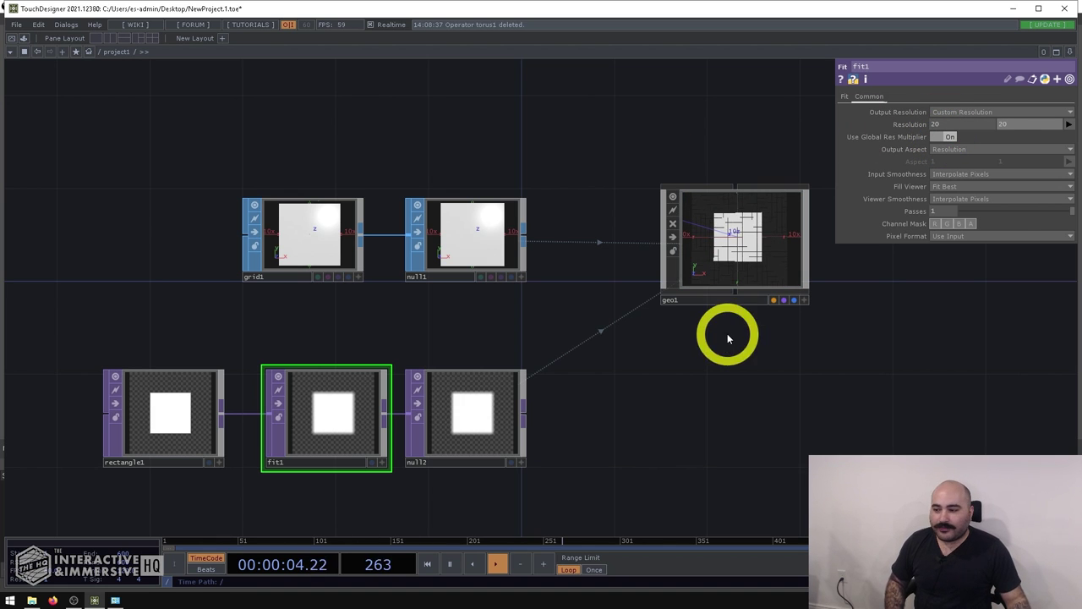
Compare the images of rectangle1 and fit1 with the scaled box instances in geo1
{"action": "left_click", "coordinate": [152, 431]}
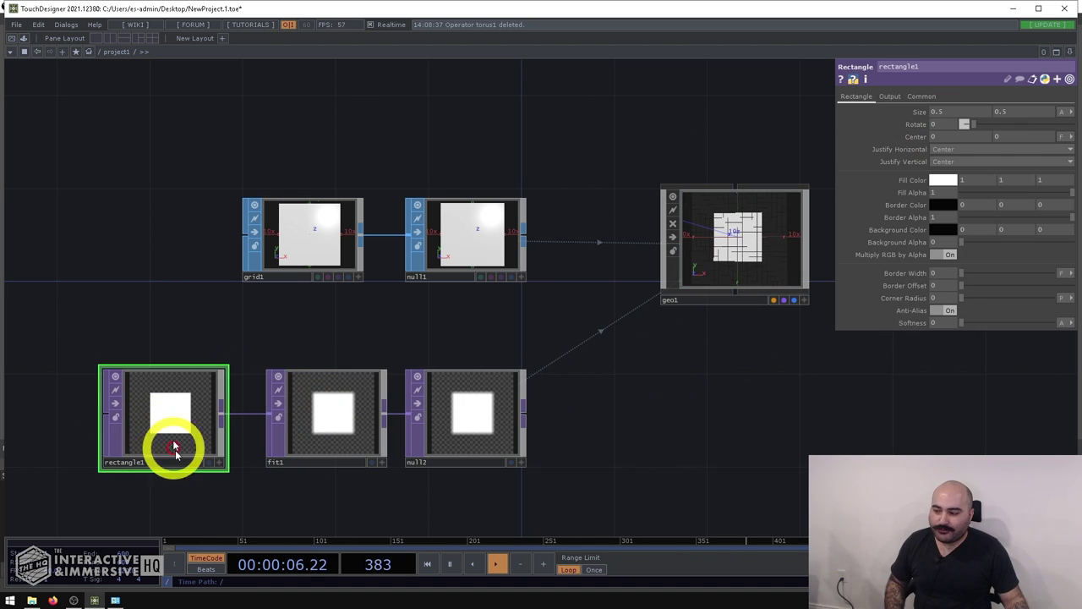
{"action": "left_click", "coordinate": [331, 426]}
{"action": "scroll", "coordinate": [331, 426], "scroll_direction": "up", "scroll_amount": 3}
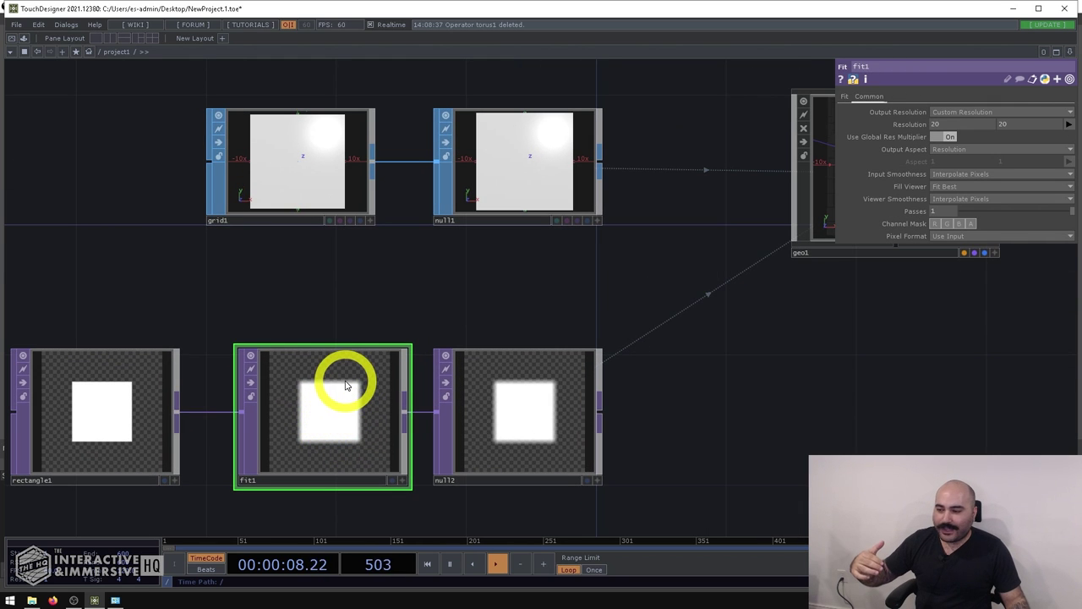
{"action": "scroll", "coordinate": [561, 218], "scroll_direction": "right", "scroll_amount": 3}
{"action": "left_click", "coordinate": [668, 198]}
{"action": "scroll", "coordinate": [686, 137], "scroll_direction": "up", "scroll_amount": 3}
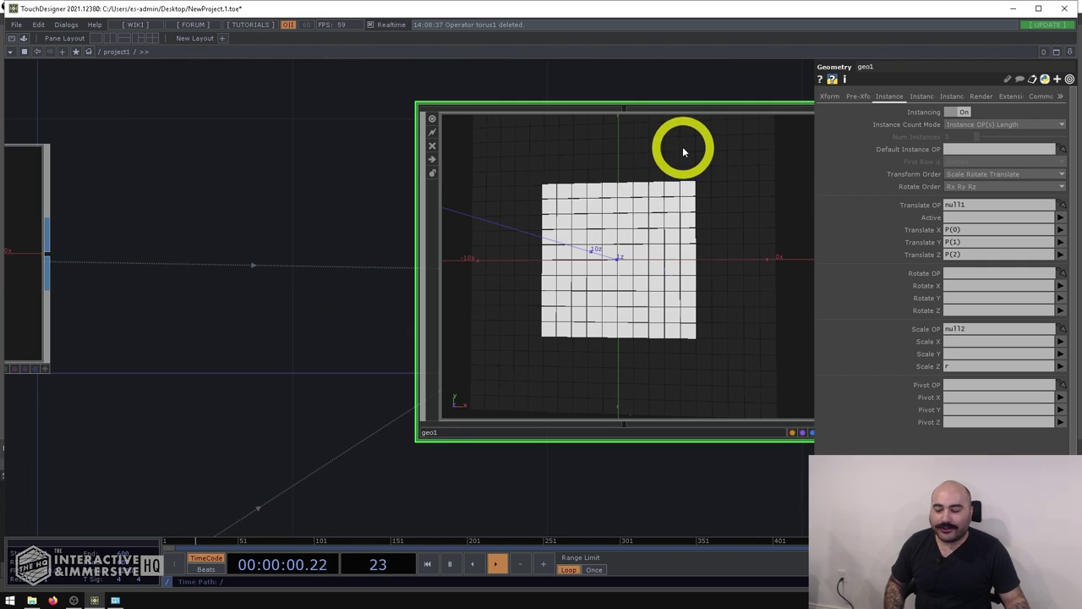
{"action": "scroll", "coordinate": [682, 147], "scroll_direction": "down", "scroll_amount": 2}
{"action": "scroll", "coordinate": [683, 147], "scroll_direction": "down", "scroll_amount": 4}
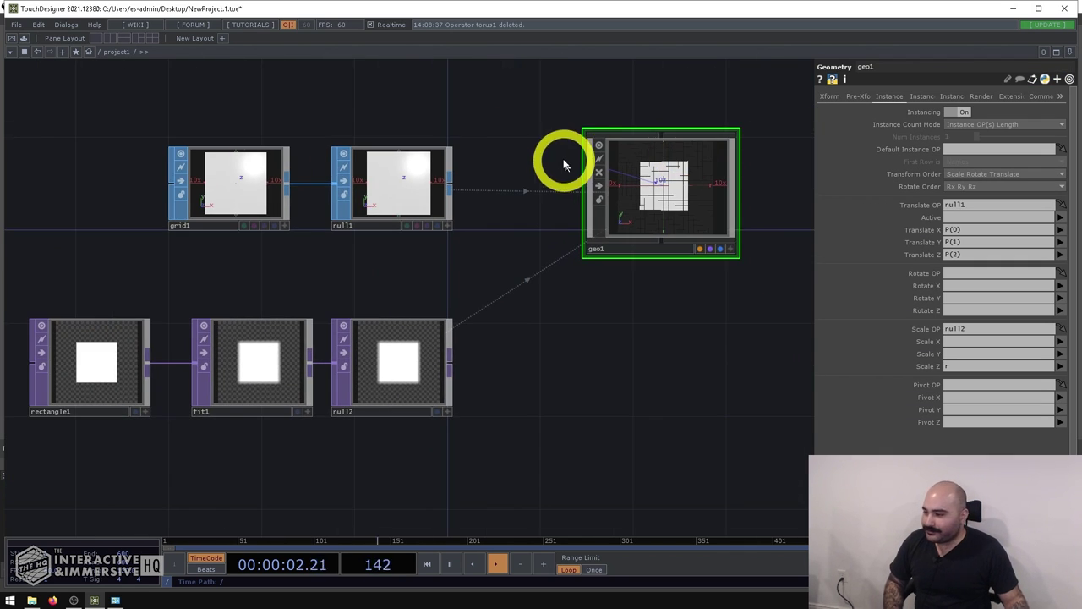
Enlarge the geo1 node, orbit its 3D view to examine the depth of the scaled boxes, and select rectangle1
{"action": "left_click_drag", "start_coordinate": [737, 258], "coordinate": [790, 396]}
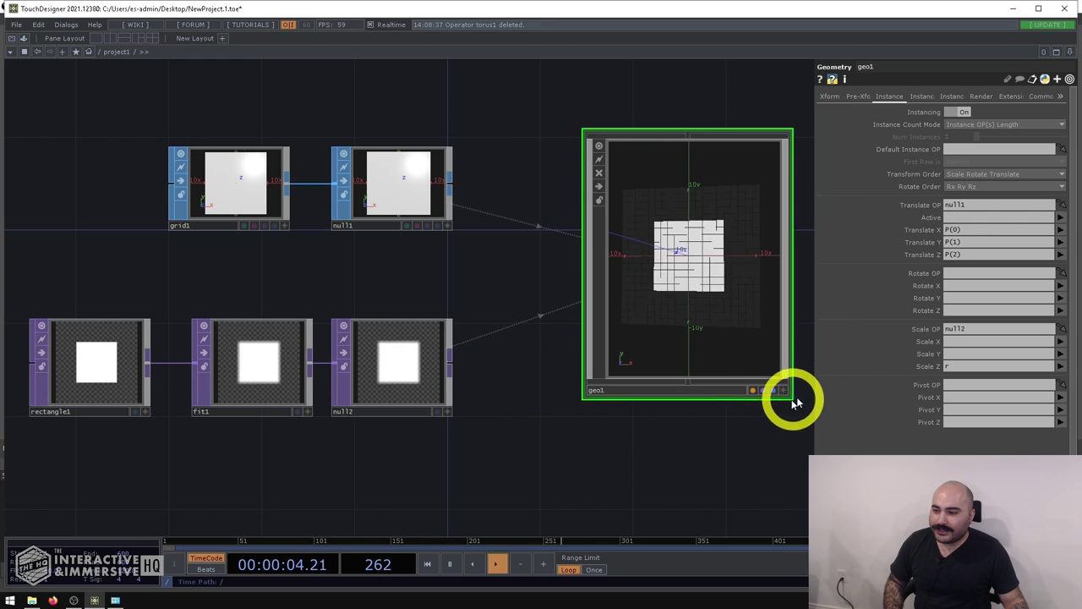
{"action": "left_click_drag", "start_coordinate": [752, 439], "coordinate": [533, 366]}
{"action": "left_click_drag", "start_coordinate": [567, 321], "coordinate": [686, 348]}
{"action": "left_click_drag", "start_coordinate": [441, 442], "coordinate": [652, 450]}
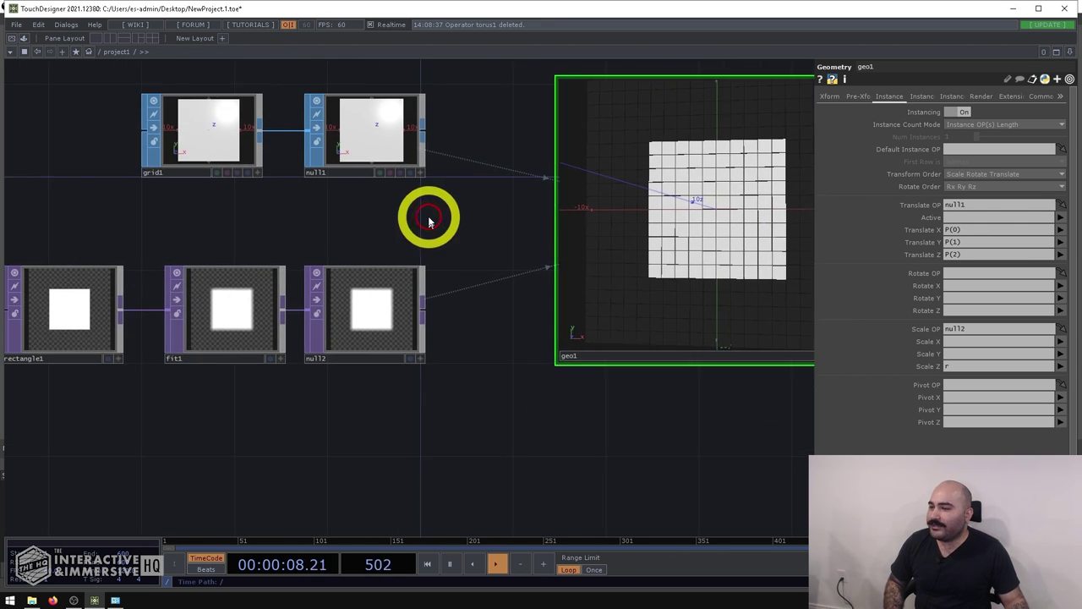
{"action": "left_click_drag", "start_coordinate": [509, 225], "coordinate": [459, 237]}
{"action": "left_click_drag", "start_coordinate": [626, 238], "coordinate": [656, 242]}
{"action": "left_click_drag", "start_coordinate": [290, 227], "coordinate": [330, 233]}
{"action": "left_click", "coordinate": [109, 321]}
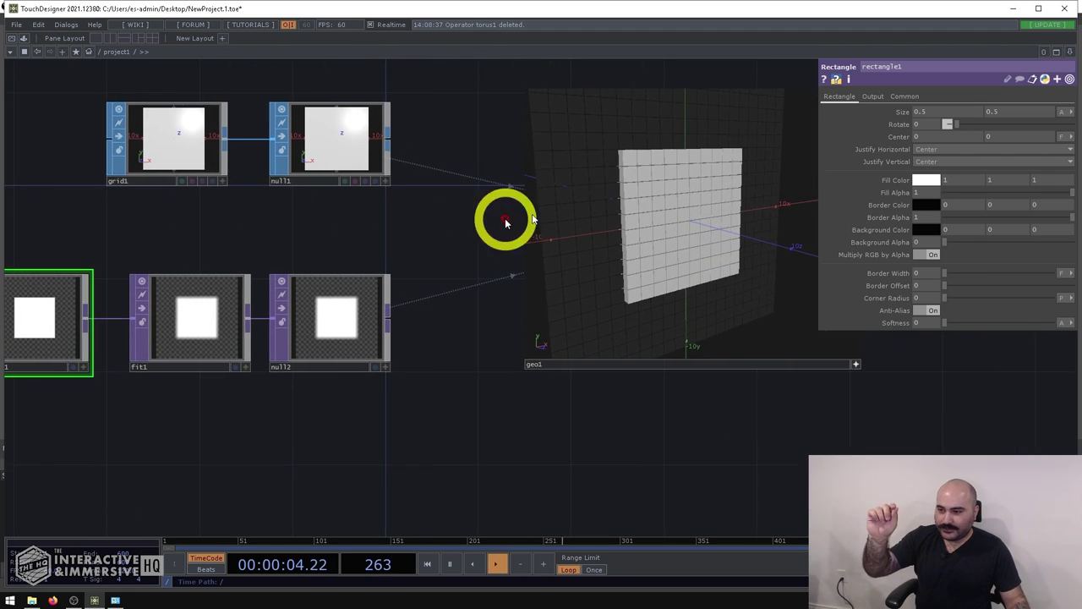
Examine the depth of the box instances in geo1 from several angles and compare the blurred edges of fit1 and null2
{"action": "left_click_drag", "start_coordinate": [708, 178], "coordinate": [679, 183]}
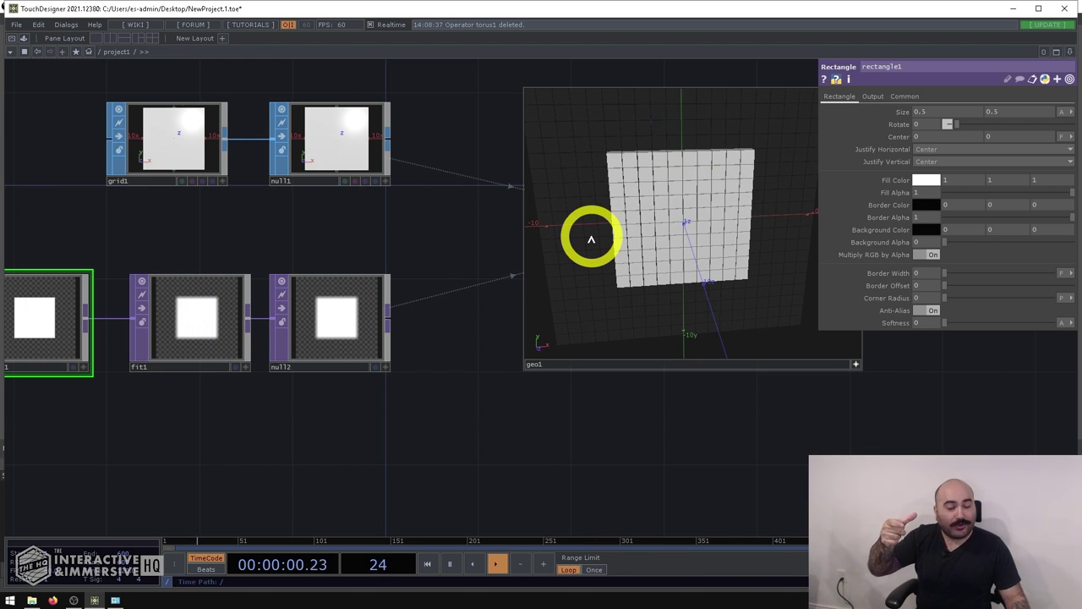
{"action": "mouse_move", "coordinate": [594, 222]}
{"action": "left_mouse_down"}
{"action": "mouse_move", "coordinate": [618, 224]}
{"action": "mouse_move", "coordinate": [592, 232]}
{"action": "left_mouse_up"}
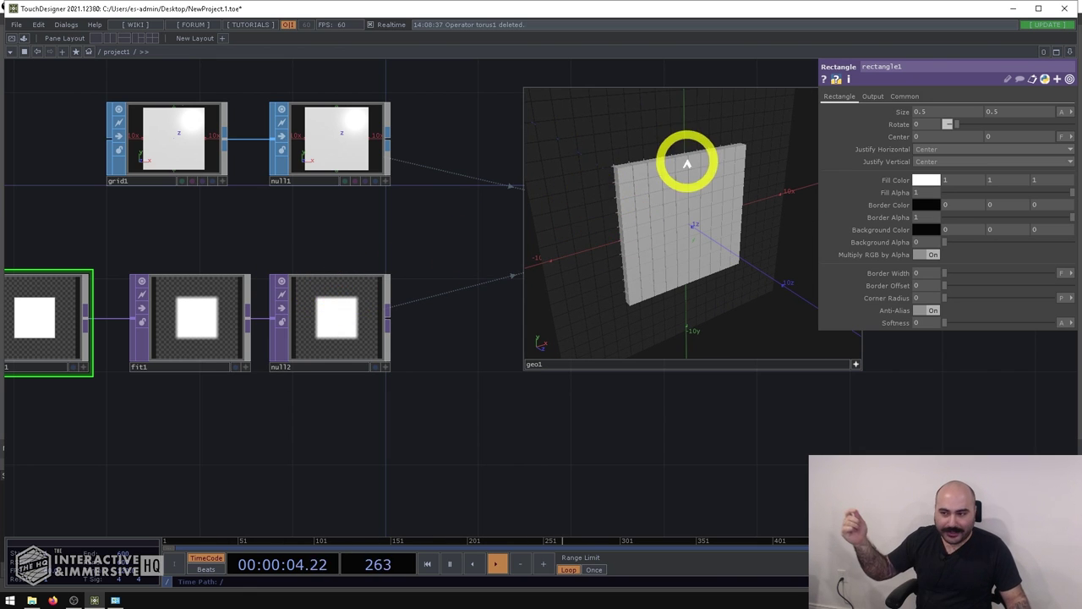
{"action": "left_click_drag", "start_coordinate": [668, 149], "coordinate": [617, 160]}
{"action": "left_click_drag", "start_coordinate": [412, 212], "coordinate": [501, 196]}
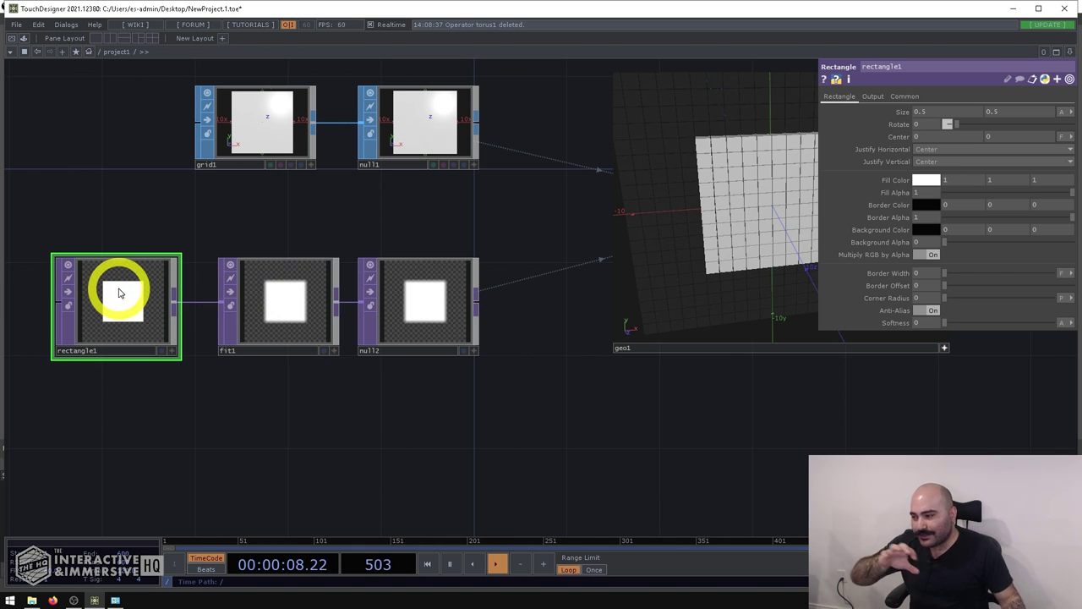
{"action": "middle_click_drag", "start_coordinate": [124, 297], "coordinate": [329, 239]}
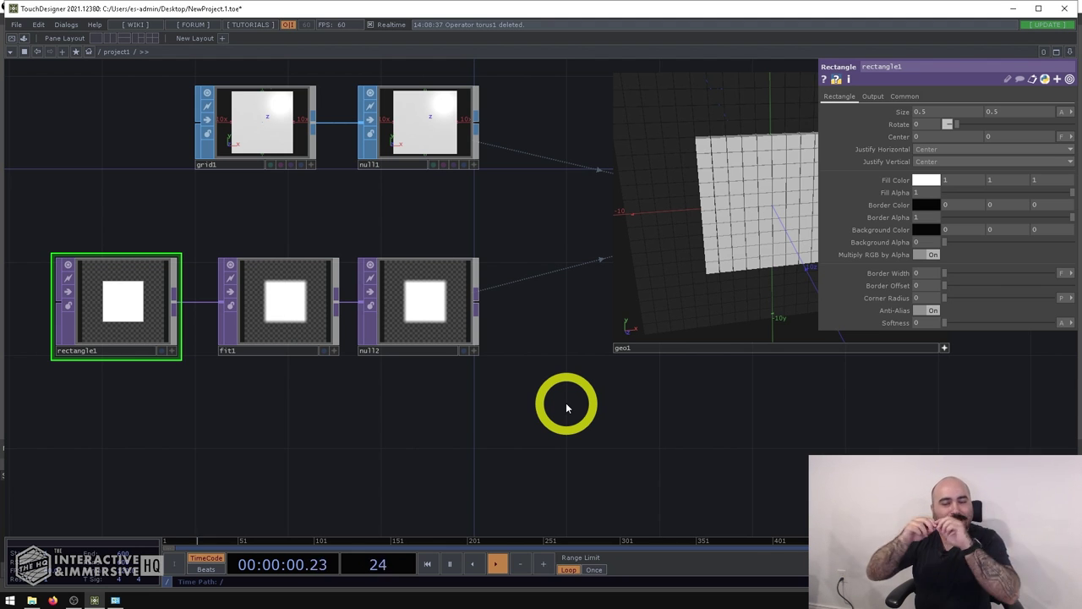
{"action": "scroll", "coordinate": [302, 298], "scroll_direction": "up", "scroll_amount": 5}
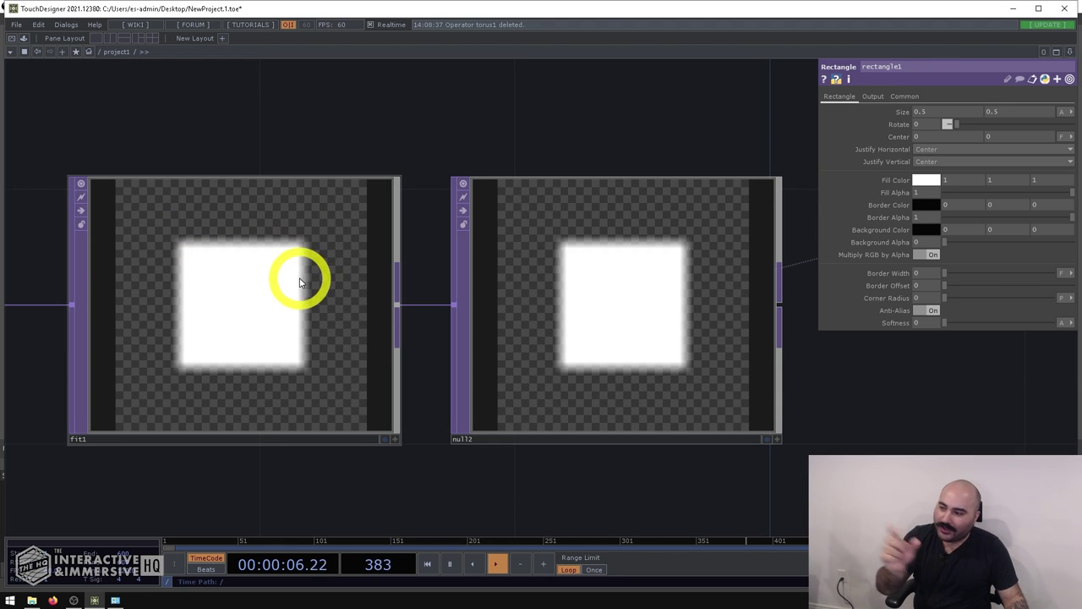
{"action": "scroll", "coordinate": [298, 281], "scroll_direction": "down", "scroll_amount": 5}
{"action": "scroll", "coordinate": [698, 145], "scroll_direction": "up", "scroll_amount": 2}
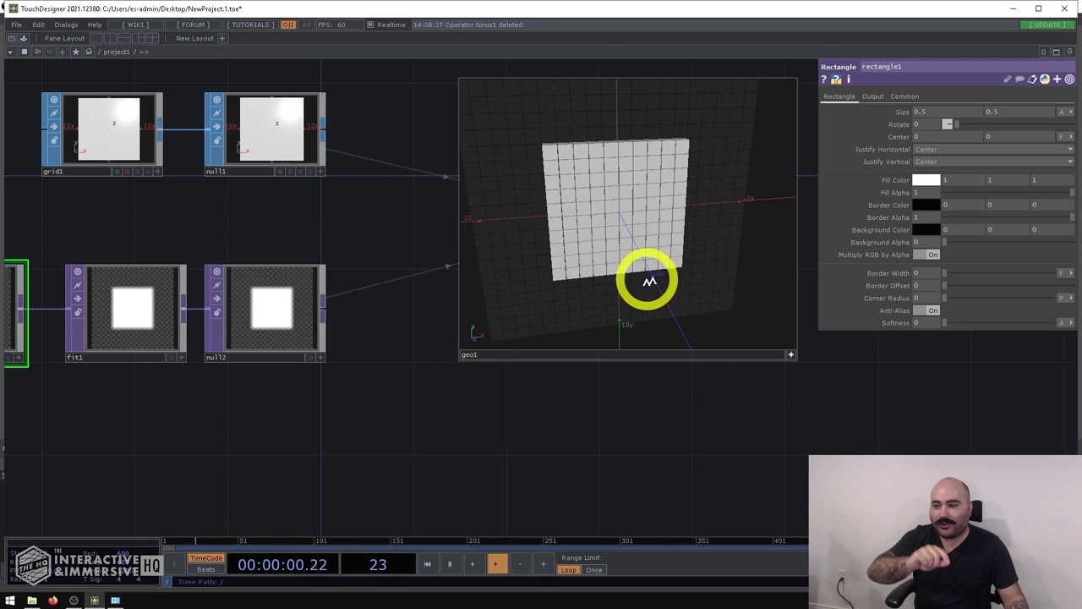
Set rectangle1's pixel format to 32-bit float (RGBA)
{"action": "left_click_drag", "start_coordinate": [234, 210], "coordinate": [352, 211]}
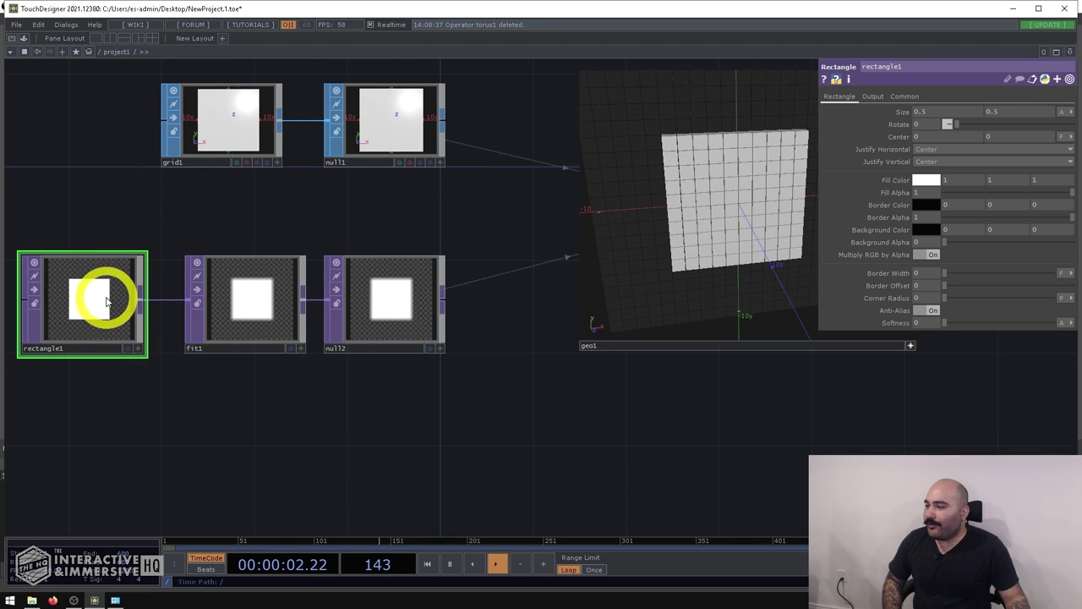
{"action": "left_click", "coordinate": [905, 96]}
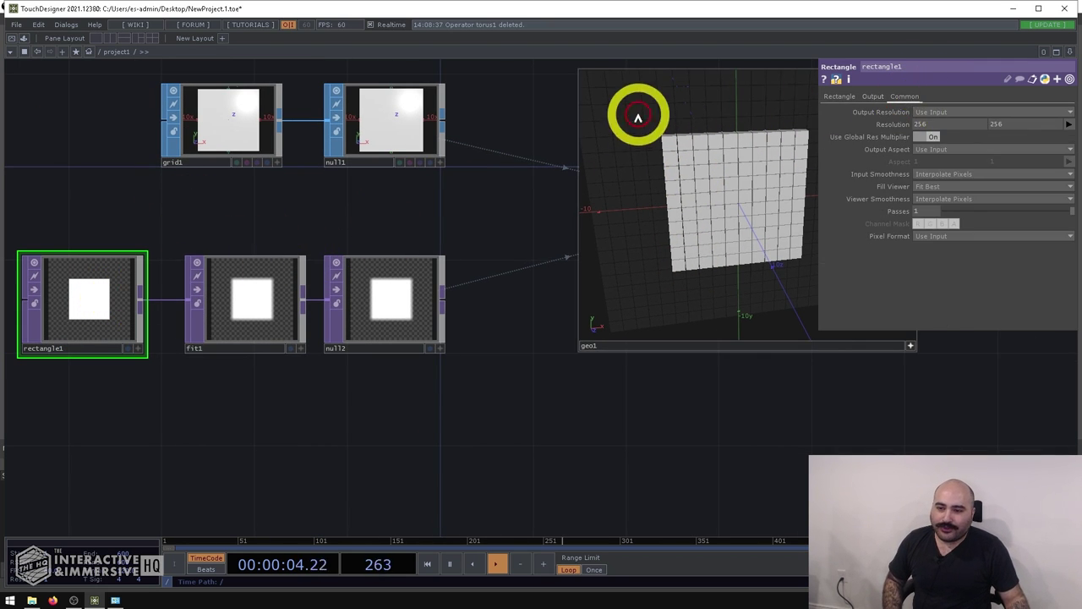
{"action": "left_click", "coordinate": [952, 239]}
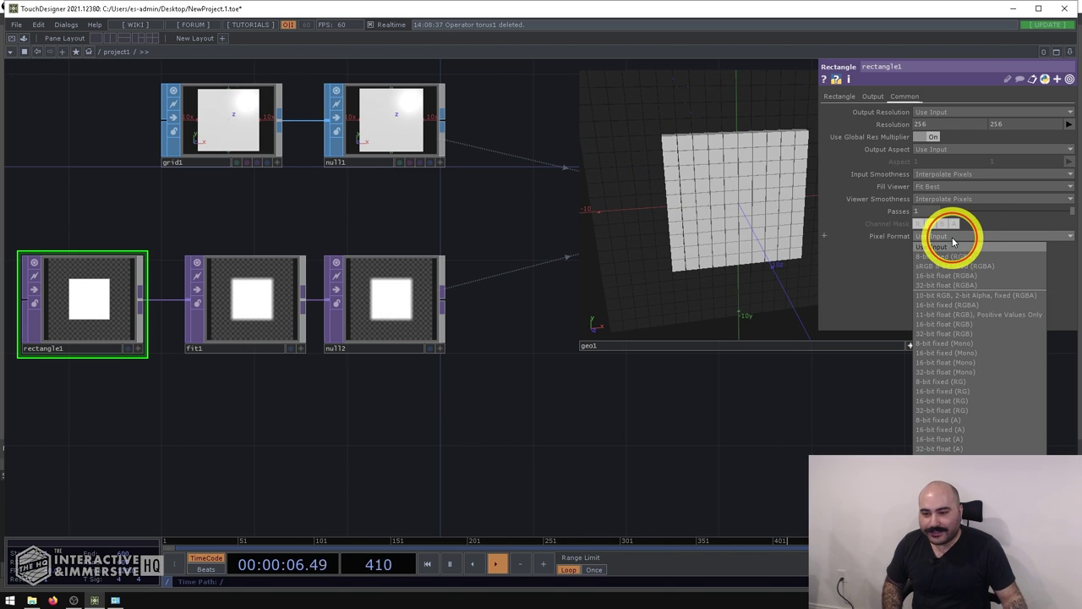
{"action": "left_click", "coordinate": [936, 287]}
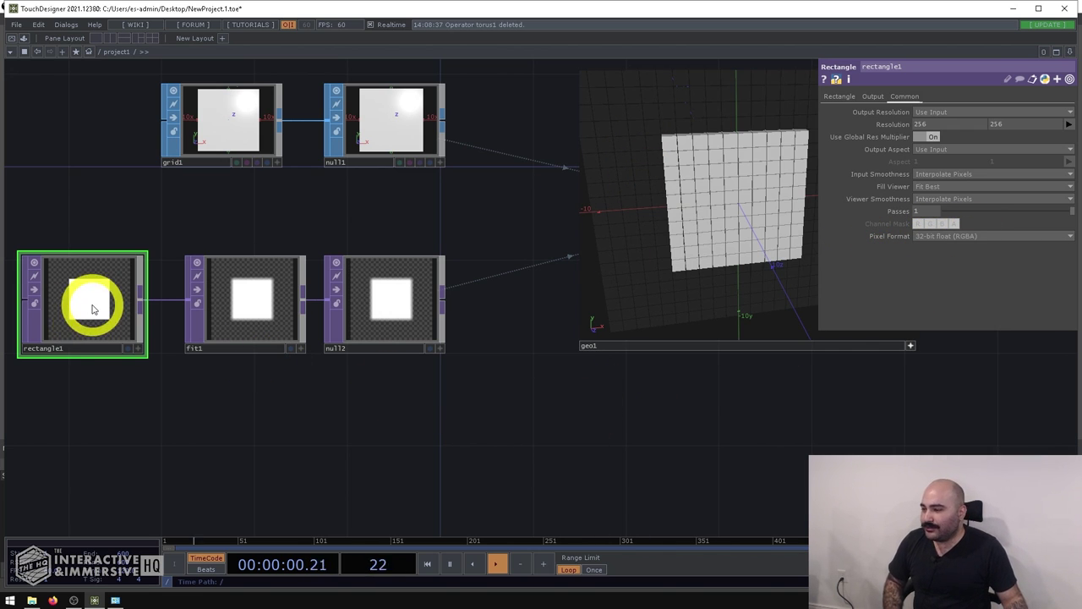
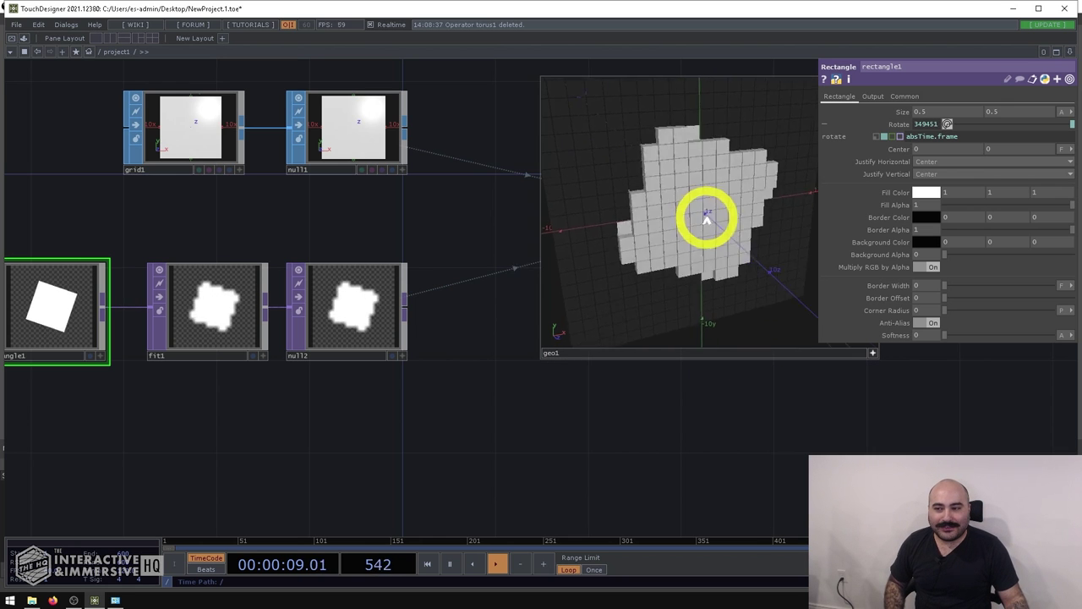
Raise rectangle1's fill colour to 8.2 in all three channels and check the instance depth in geo1
{"action": "mouse_move", "coordinate": [707, 220]}
{"action": "left_mouse_down"}
{"action": "mouse_move", "coordinate": [626, 210]}
{"action": "mouse_move", "coordinate": [689, 213]}
{"action": "left_mouse_up"}
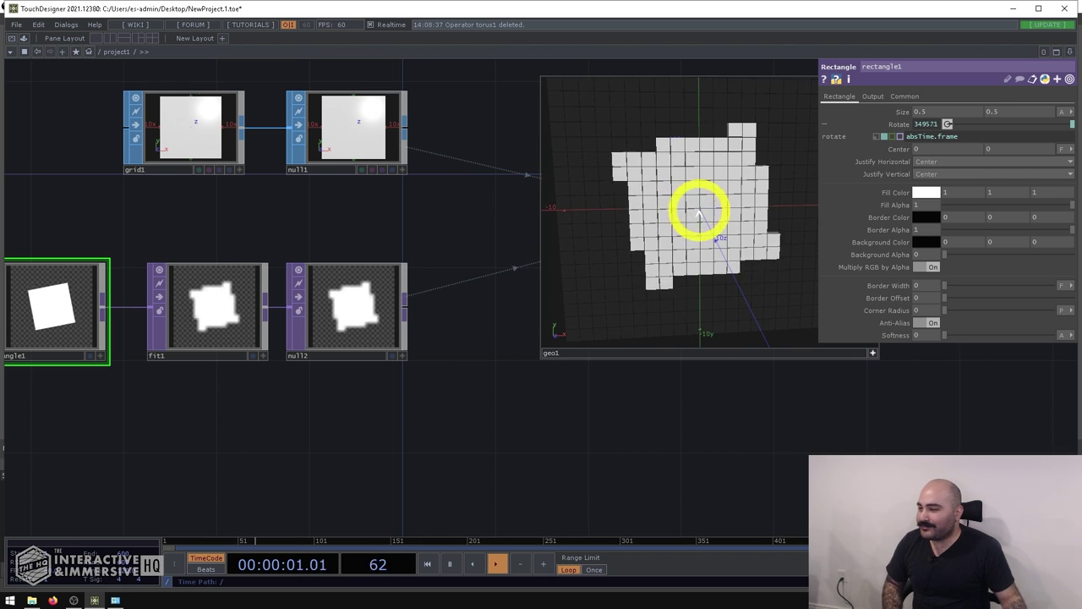
{"action": "mouse_move", "coordinate": [299, 225]}
{"action": "left_mouse_down"}
{"action": "mouse_move", "coordinate": [363, 218]}
{"action": "mouse_move", "coordinate": [315, 212]}
{"action": "left_mouse_up"}
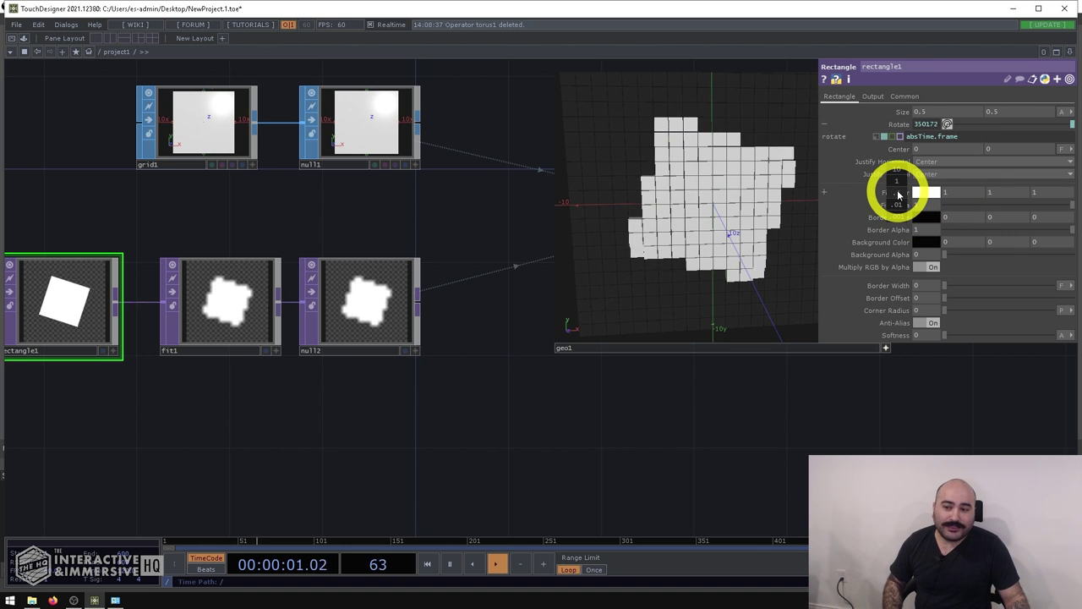
{"action": "middle_click_drag", "start_coordinate": [900, 194], "coordinate": [1070, 180]}
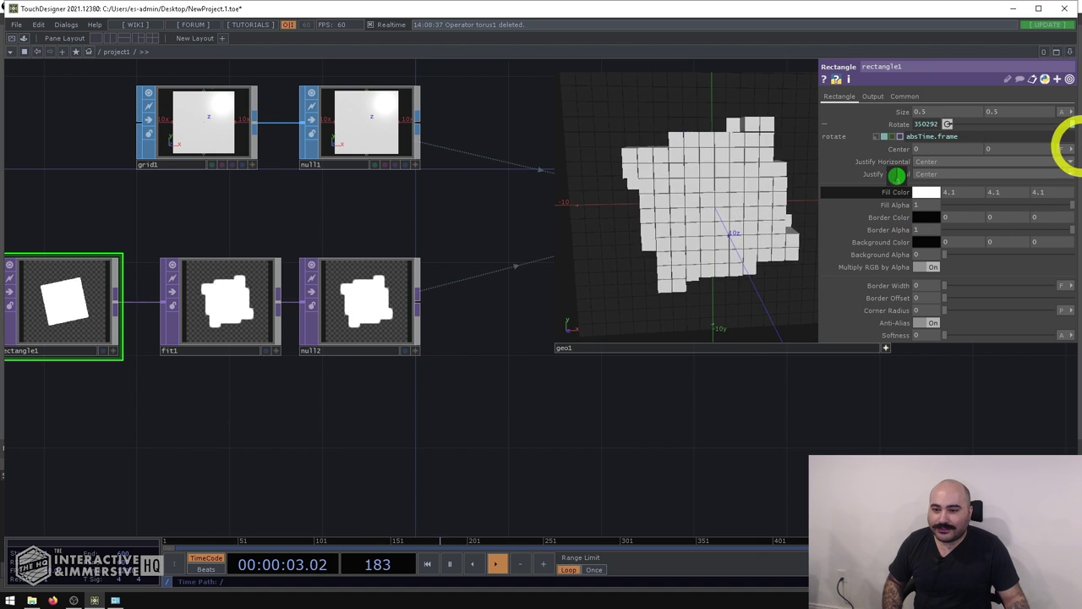
{"action": "middle_click_drag", "start_coordinate": [1069, 136], "coordinate": [899, 189]}
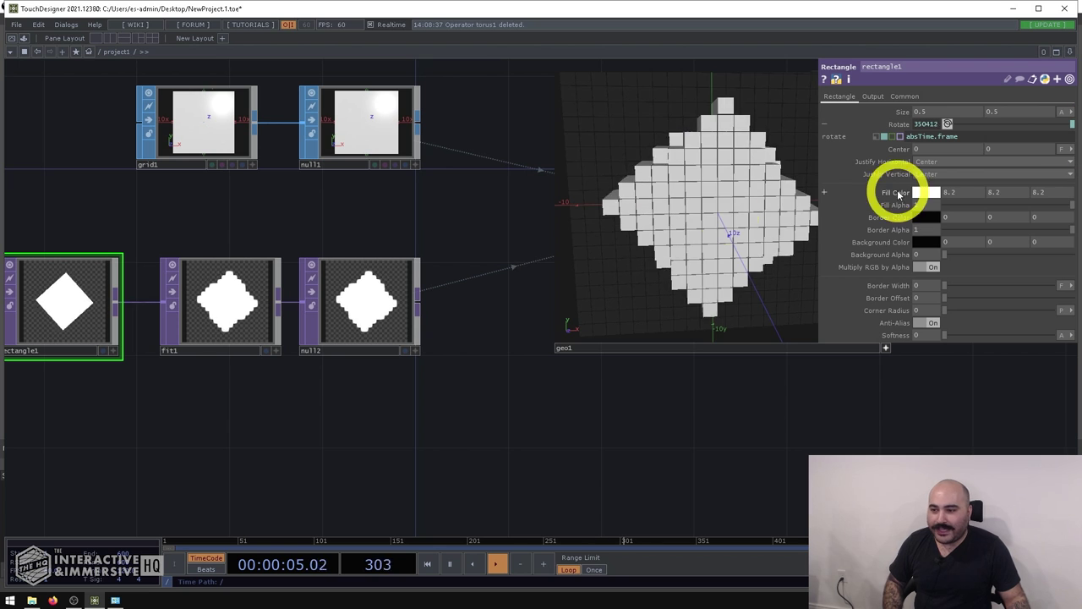
{"action": "left_click_drag", "start_coordinate": [677, 196], "coordinate": [643, 185]}
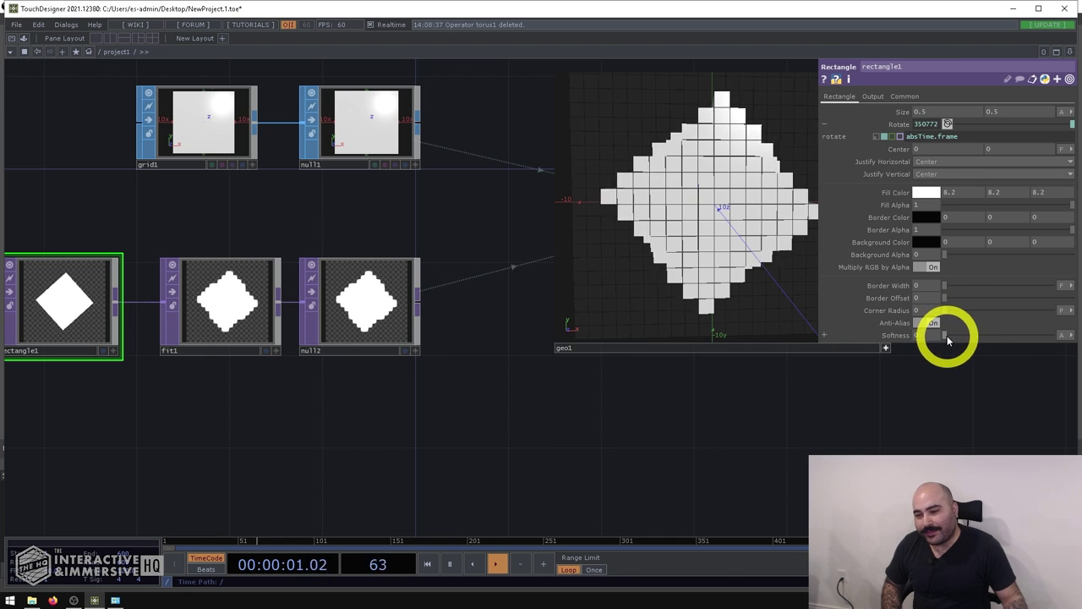
Set rectangle1's softness to 0.5 with its unit changed to Fraction
{"action": "left_click_drag", "start_coordinate": [947, 336], "coordinate": [999, 334]}
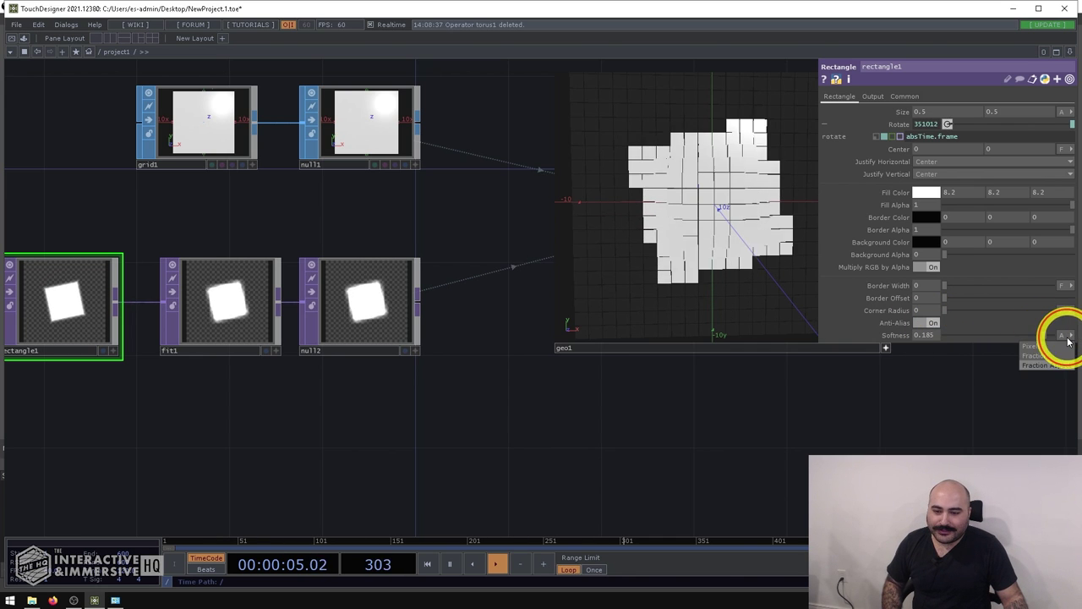
{"action": "left_click", "coordinate": [1061, 336]}
{"action": "left_click", "coordinate": [1024, 357]}
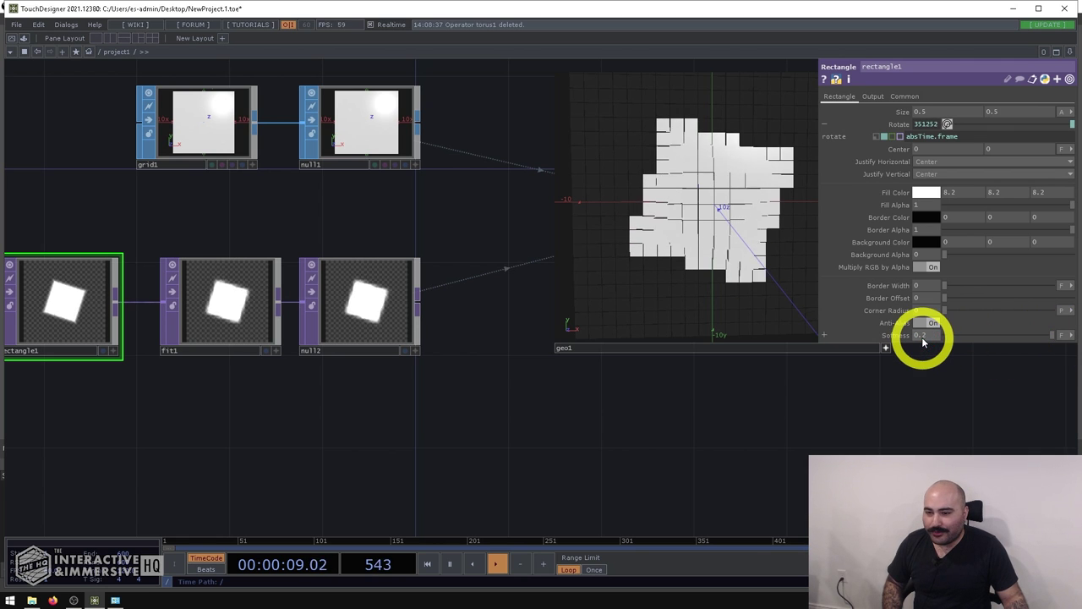
{"action": "middle_click_drag", "start_coordinate": [925, 338], "coordinate": [969, 336]}
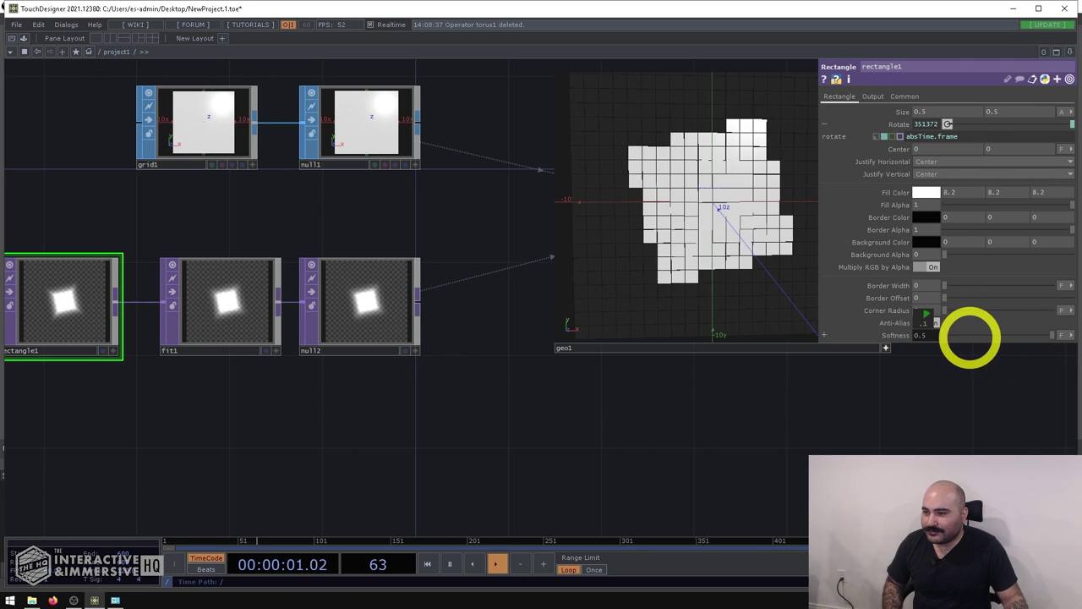
Examine the softened depth of the rotating box instances in geo1 and compare it with the images of fit1 and null2
{"action": "left_click_drag", "start_coordinate": [729, 329], "coordinate": [755, 266]}
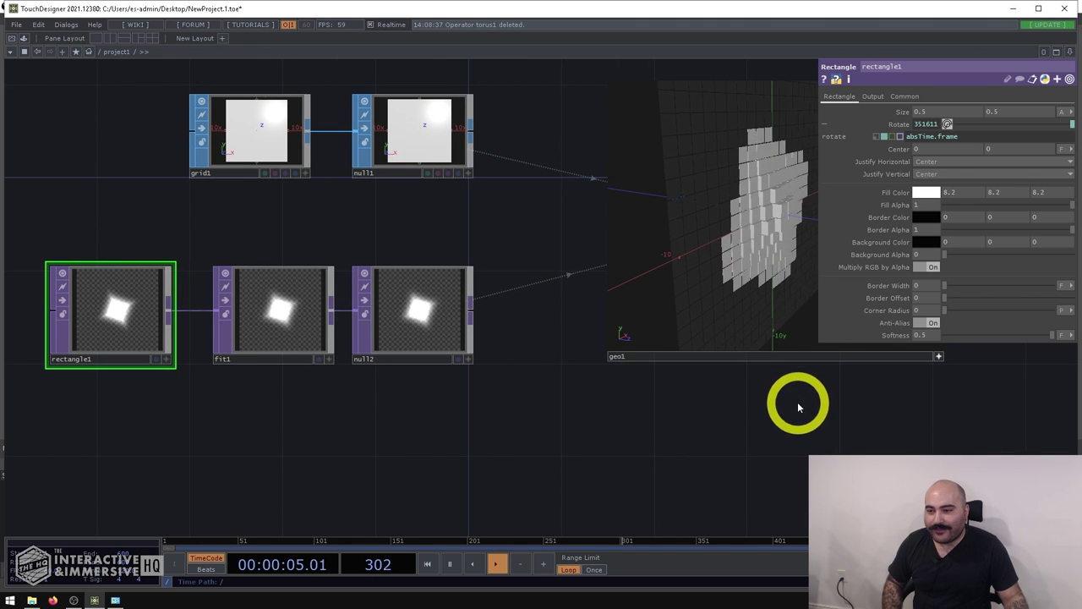
{"action": "left_click_drag", "start_coordinate": [792, 372], "coordinate": [691, 361]}
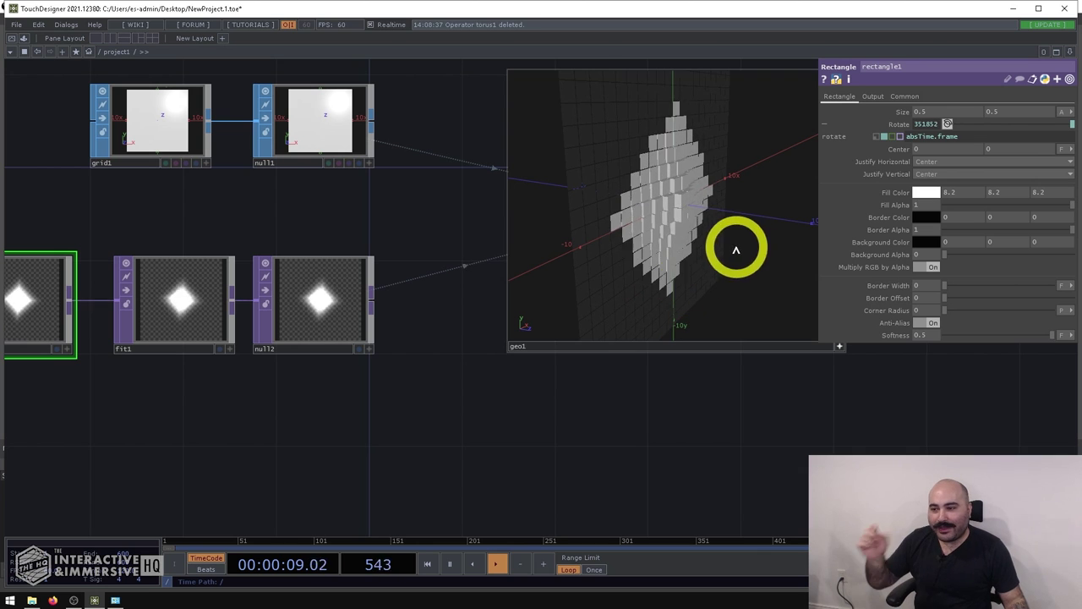
{"action": "left_click_drag", "start_coordinate": [737, 237], "coordinate": [700, 237]}
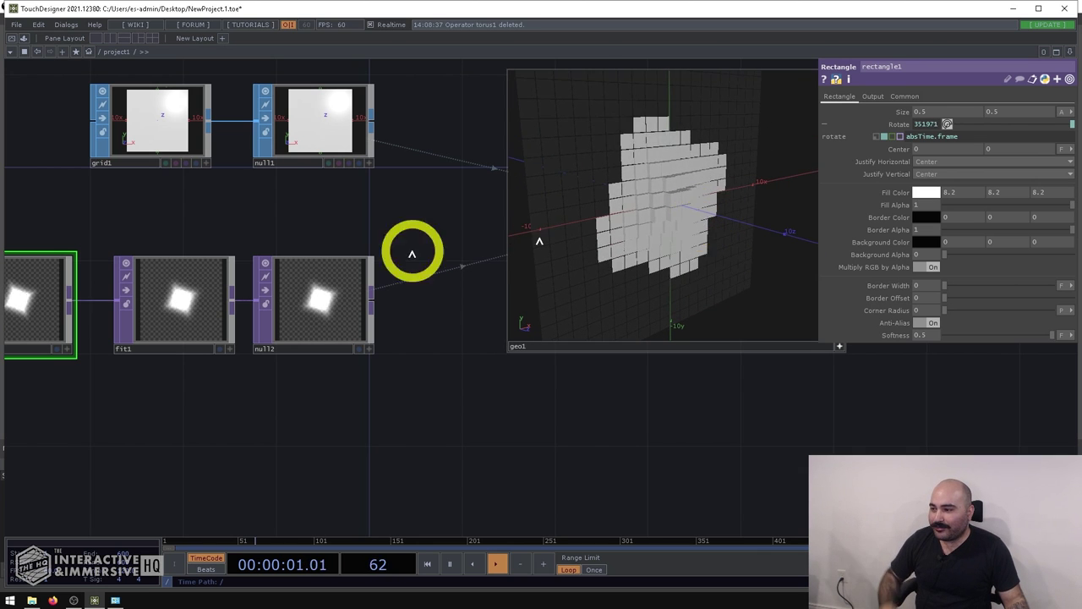
{"action": "scroll", "coordinate": [202, 312], "scroll_direction": "up", "scroll_amount": 5}
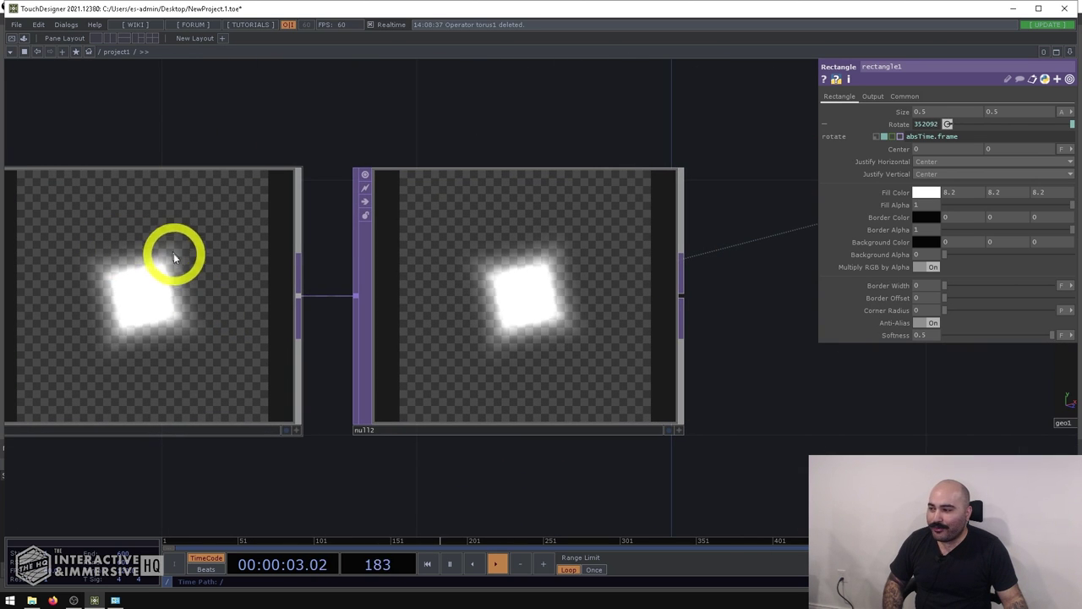
{"action": "scroll", "coordinate": [258, 341], "scroll_direction": "down", "scroll_amount": 5}
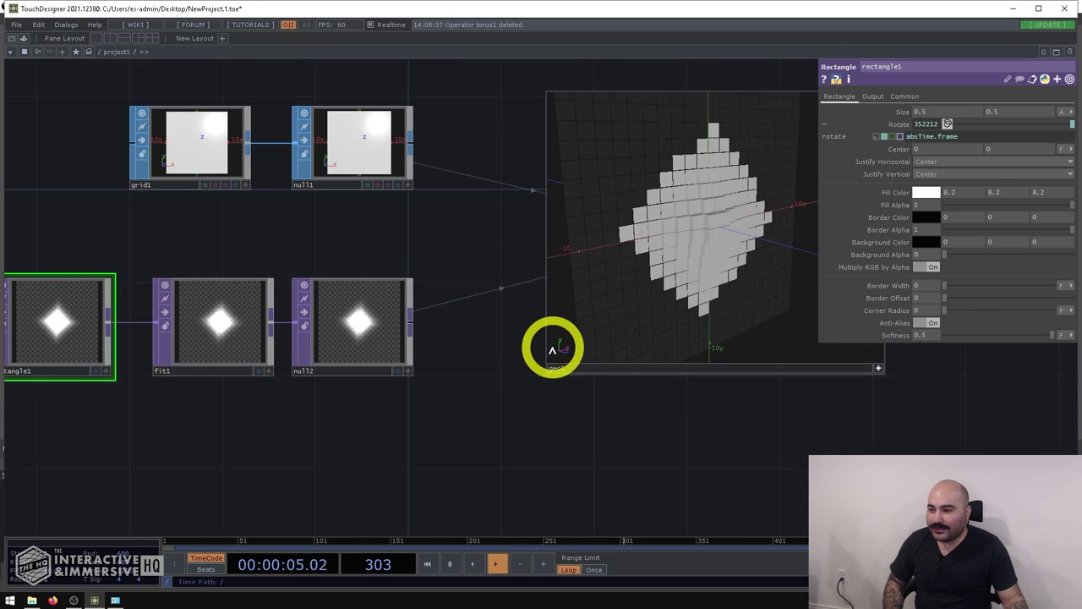
{"action": "left_click_drag", "start_coordinate": [762, 205], "coordinate": [718, 207]}
{"action": "left_click_drag", "start_coordinate": [751, 246], "coordinate": [720, 323]}
{"action": "left_click_drag", "start_coordinate": [580, 456], "coordinate": [628, 449]}
{"action": "left_click_drag", "start_coordinate": [714, 279], "coordinate": [731, 255]}
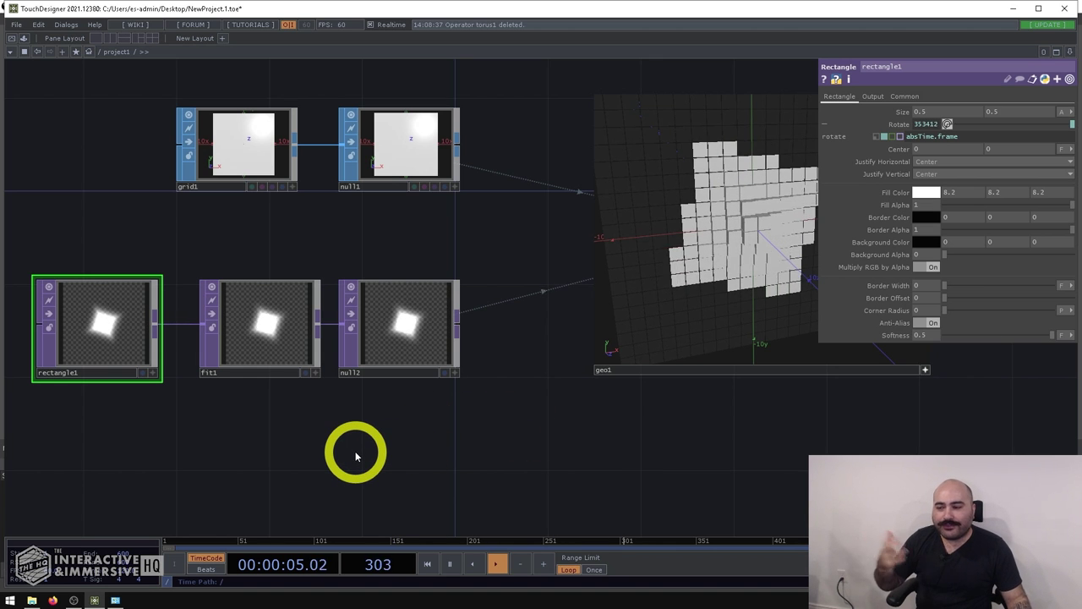
Move rectangle1 farther from fit1 and add a Noise TOP below it
{"action": "scroll", "coordinate": [363, 451], "scroll_direction": "down", "scroll_amount": 2}
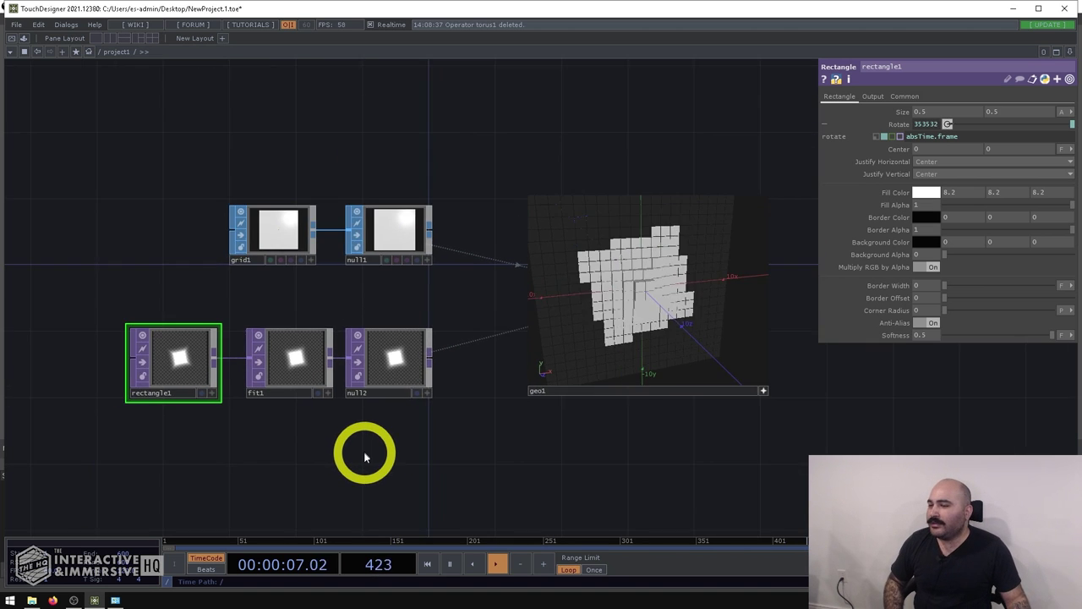
{"action": "left_click_drag", "start_coordinate": [363, 449], "coordinate": [361, 393]}
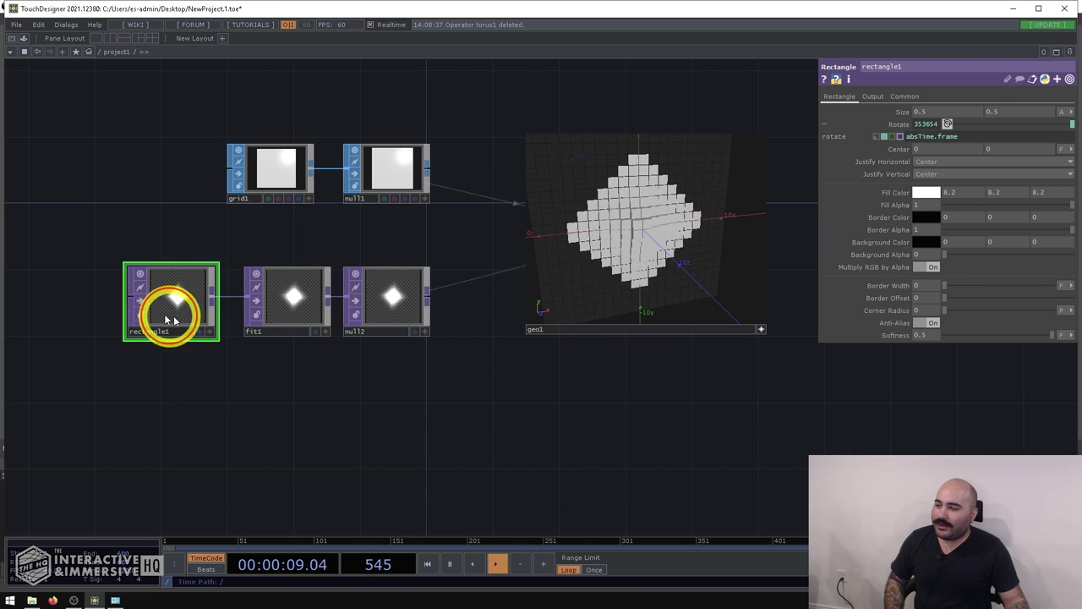
{"action": "left_click_drag", "start_coordinate": [169, 316], "coordinate": [131, 321]}
{"action": "key", "text": "Tab"}
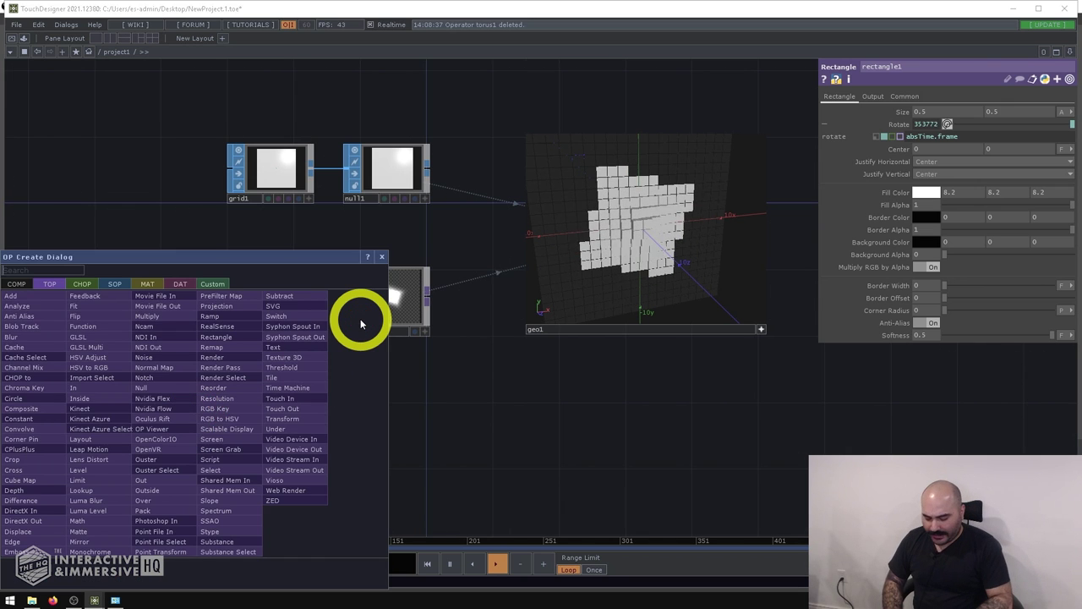
{"action": "type", "text": "noise"}
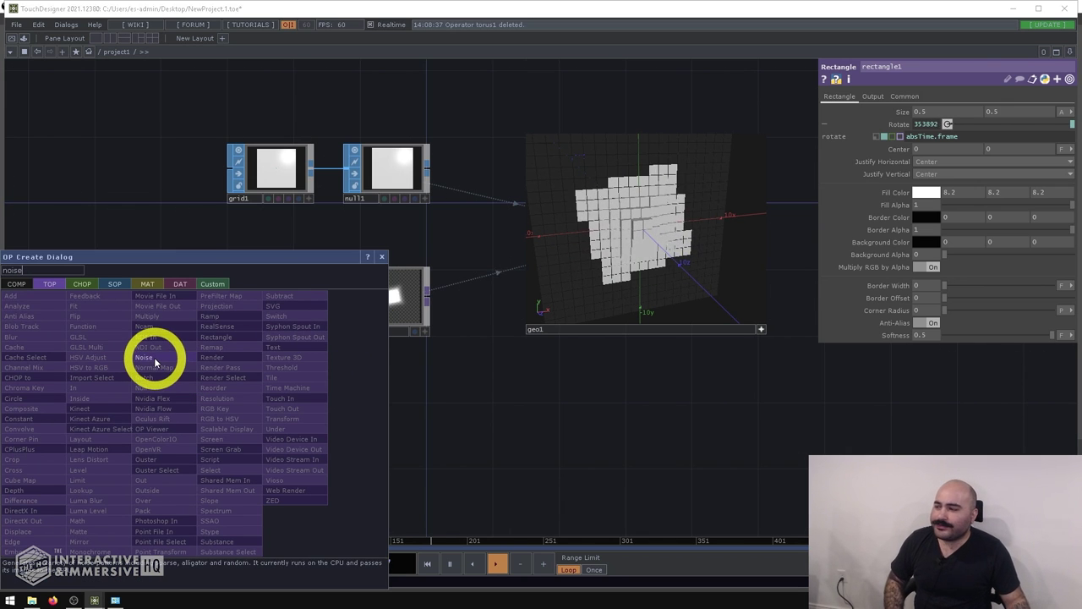
{"action": "left_click", "coordinate": [146, 357]}
{"action": "left_click", "coordinate": [126, 403]}
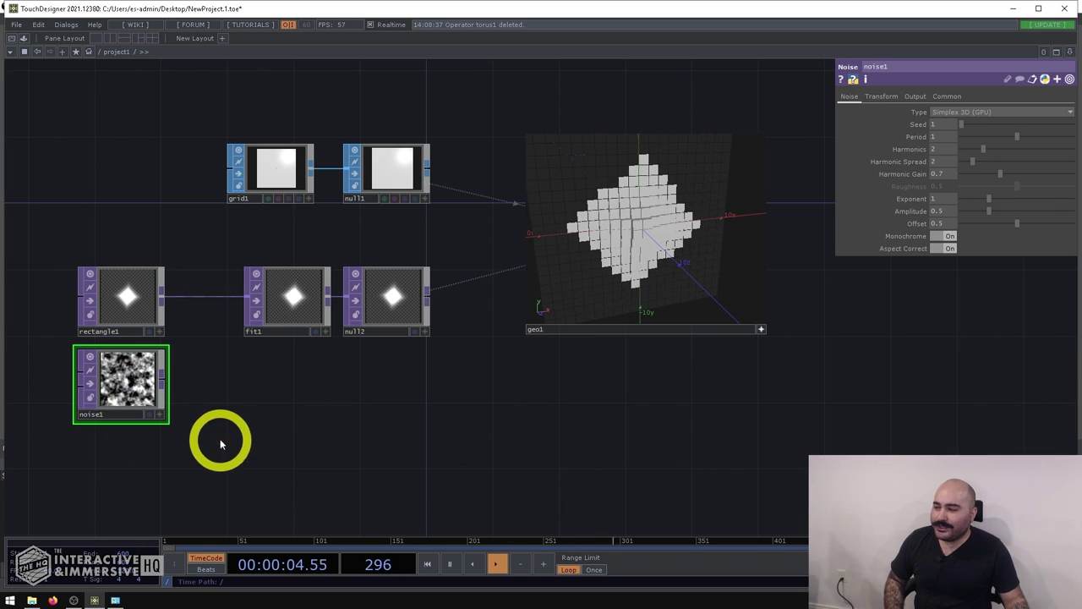
{"action": "left_click_drag", "start_coordinate": [222, 442], "coordinate": [242, 398]}
{"action": "left_click_drag", "start_coordinate": [145, 355], "coordinate": [145, 371]}
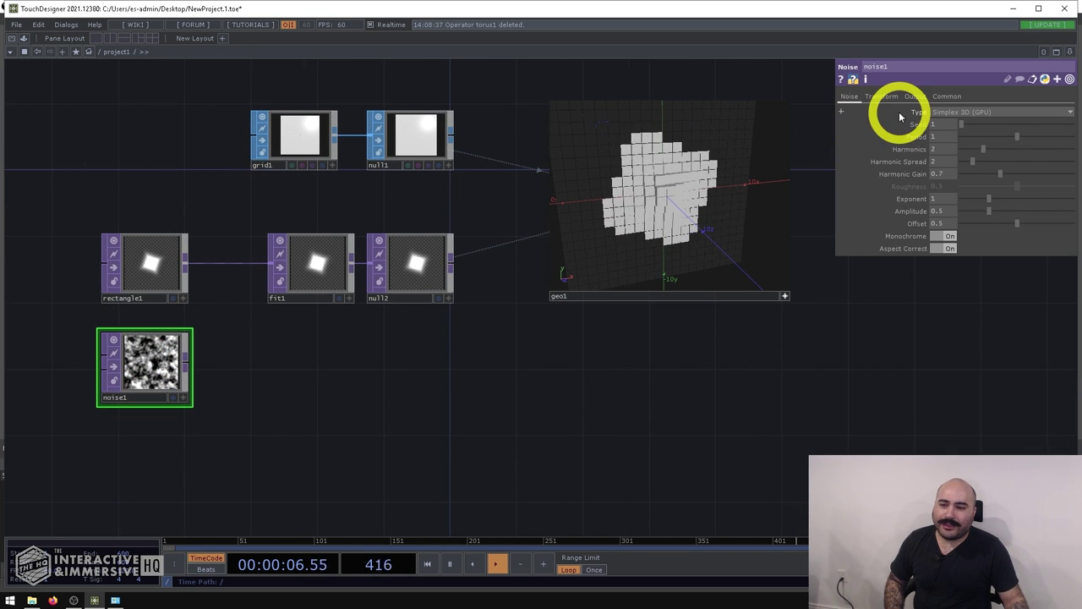
Set noise1's resolution to 20 by 20 and connect it to fit1 in place of rectangle1
{"action": "left_click", "coordinate": [946, 96]}
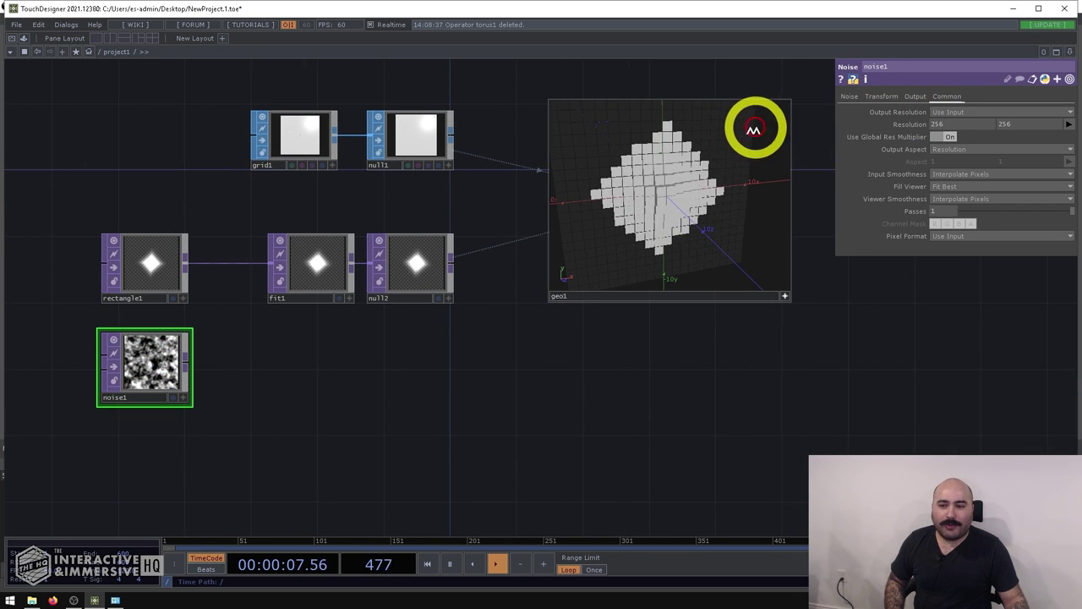
{"action": "left_click", "coordinate": [936, 126]}
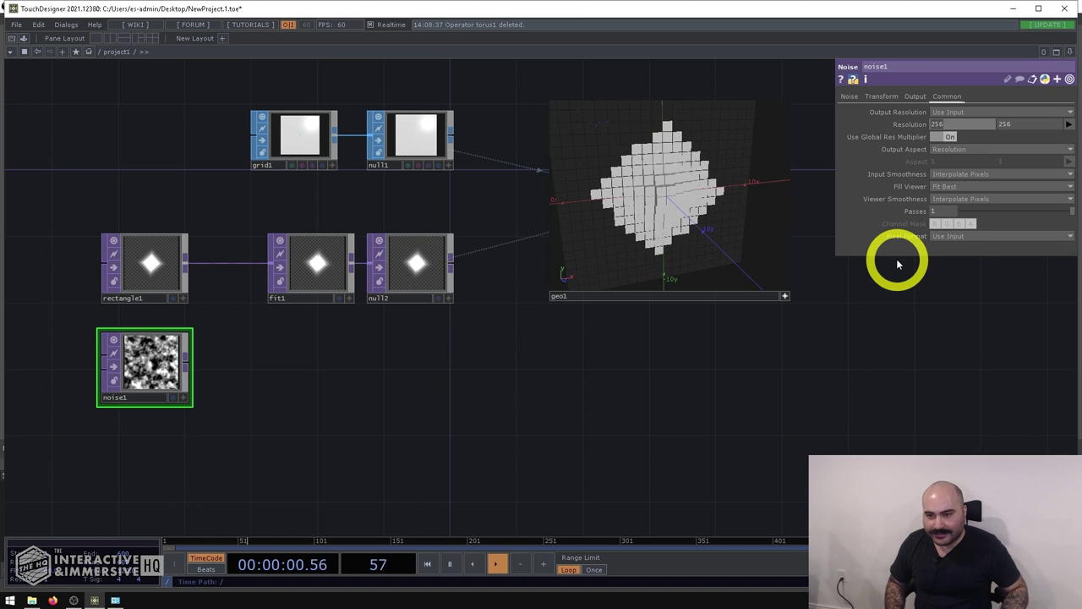
{"action": "type", "text": "20"}
{"action": "key", "text": "Tab"}
{"action": "type", "text": "20"}
{"action": "key", "text": "Return"}
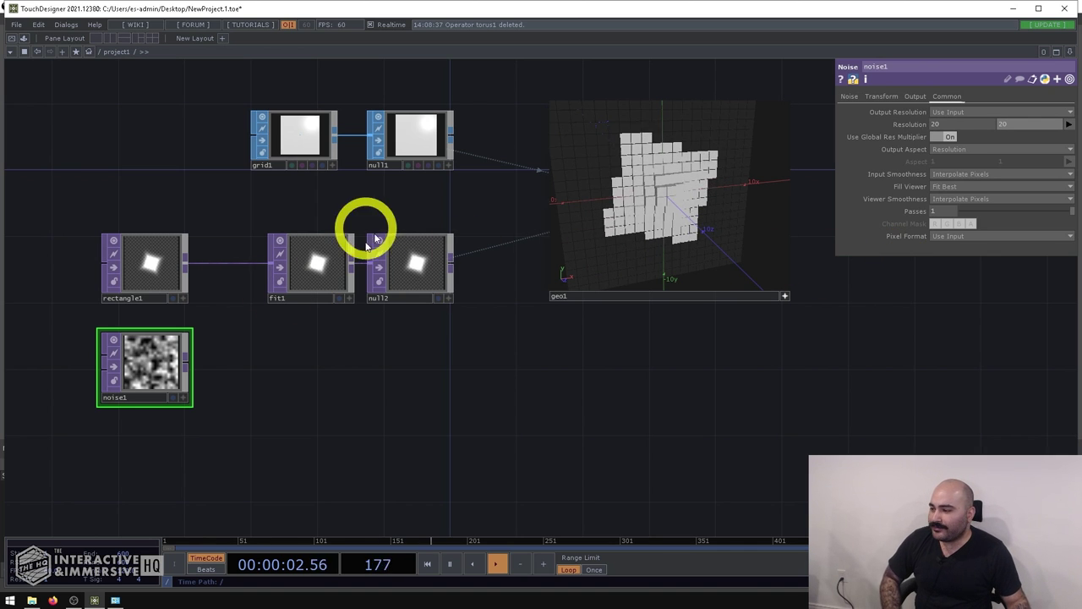
{"action": "left_click_drag", "start_coordinate": [186, 359], "coordinate": [271, 264]}
{"action": "left_click_drag", "start_coordinate": [603, 256], "coordinate": [604, 234]}
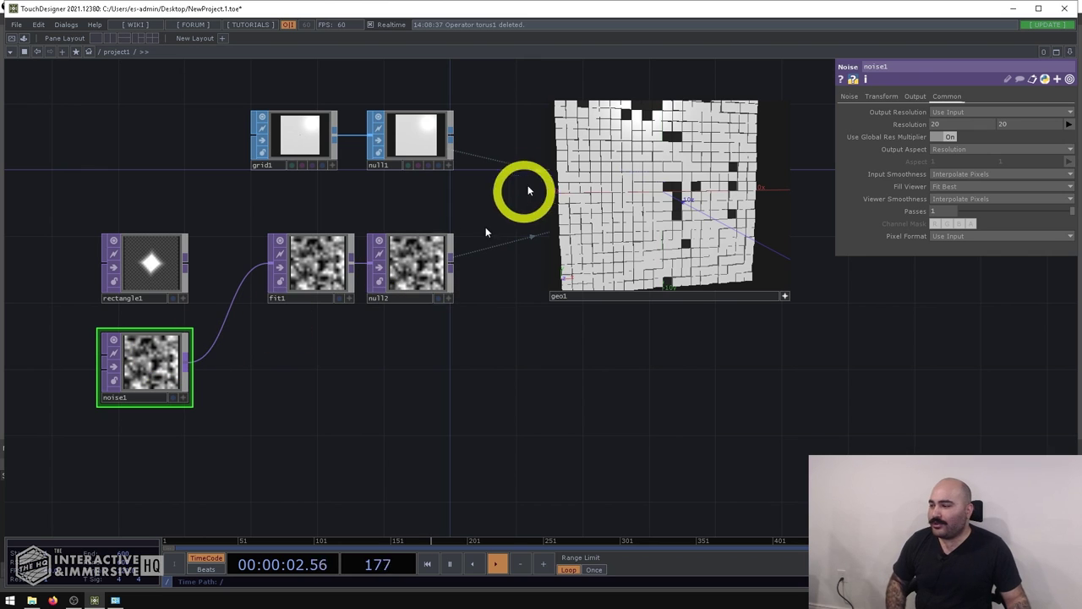
Animate noise1 by setting its Translate Z to the expression absTime.seconds
{"action": "left_click", "coordinate": [877, 98]}
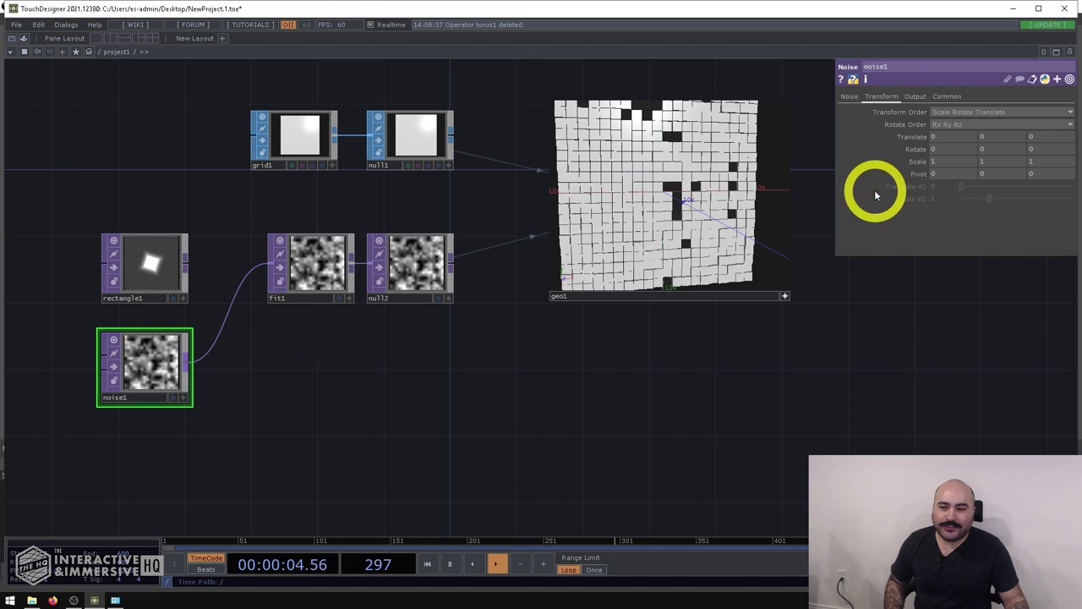
{"action": "left_click", "coordinate": [913, 138]}
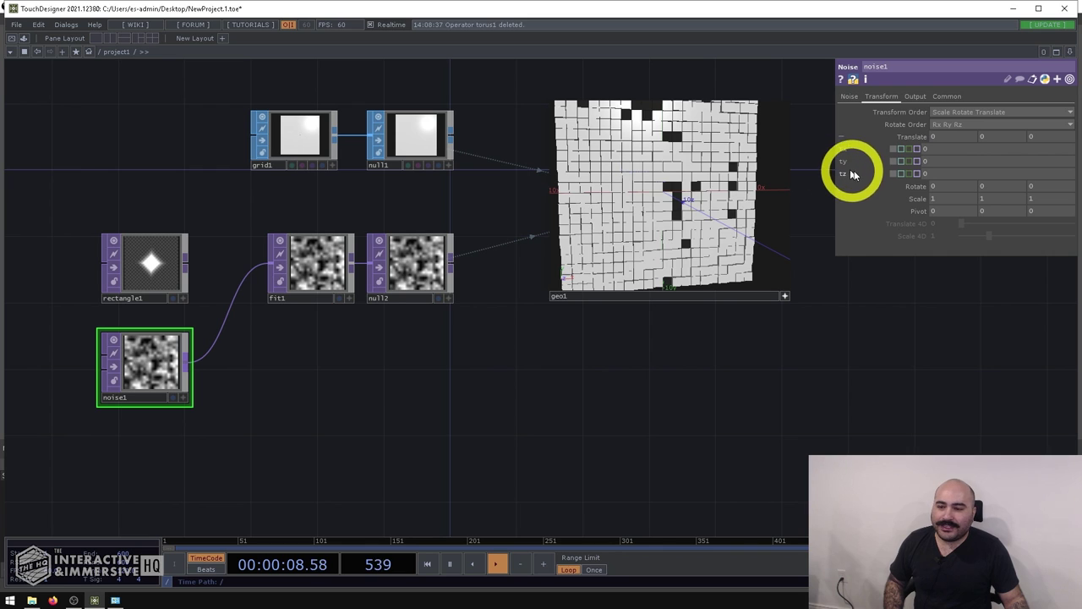
{"action": "left_click_drag", "start_coordinate": [852, 174], "coordinate": [903, 176]}
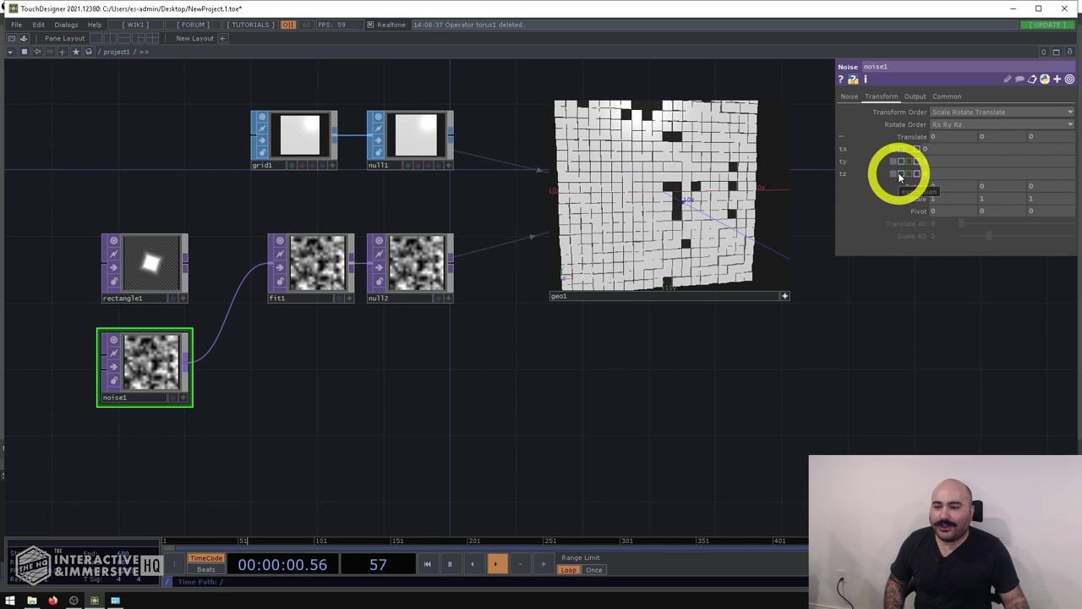
{"action": "left_click", "coordinate": [932, 174]}
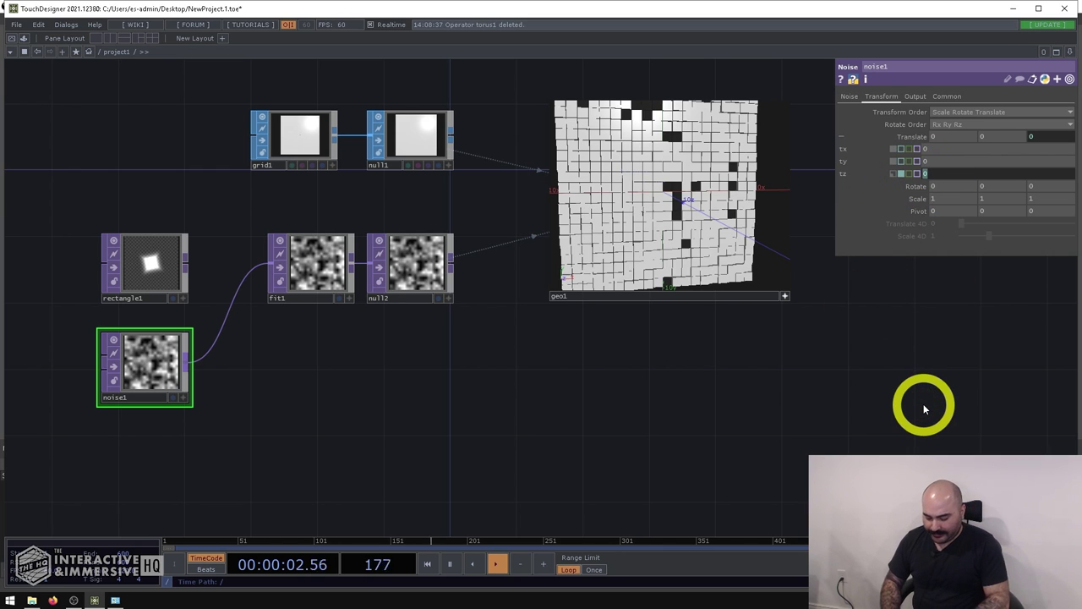
{"action": "type", "text": "absTime.se"}
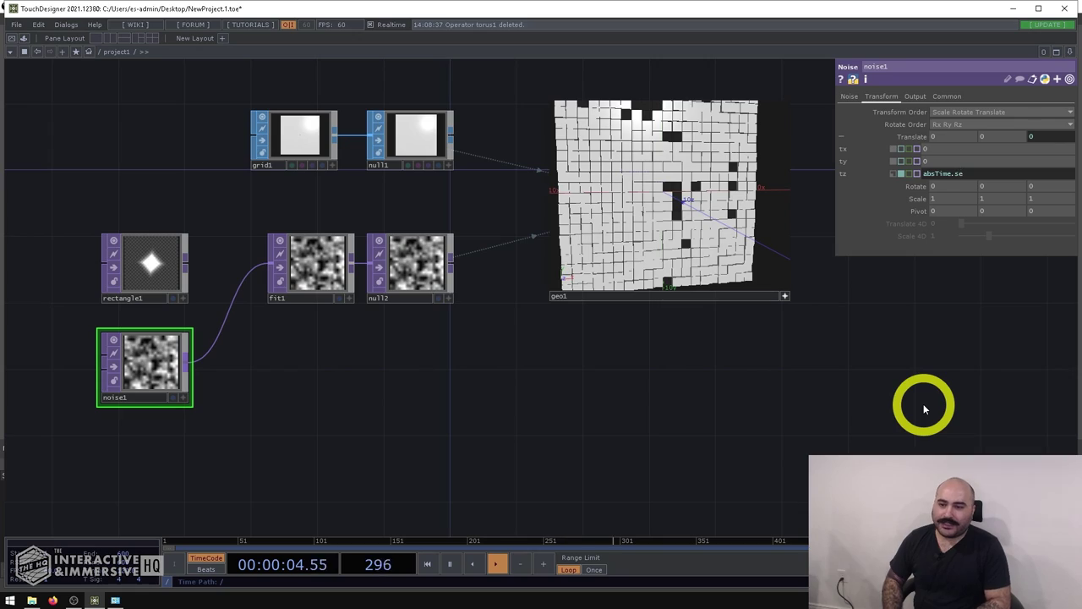
{"action": "type", "text": "conds"}
{"action": "key", "text": "Return"}
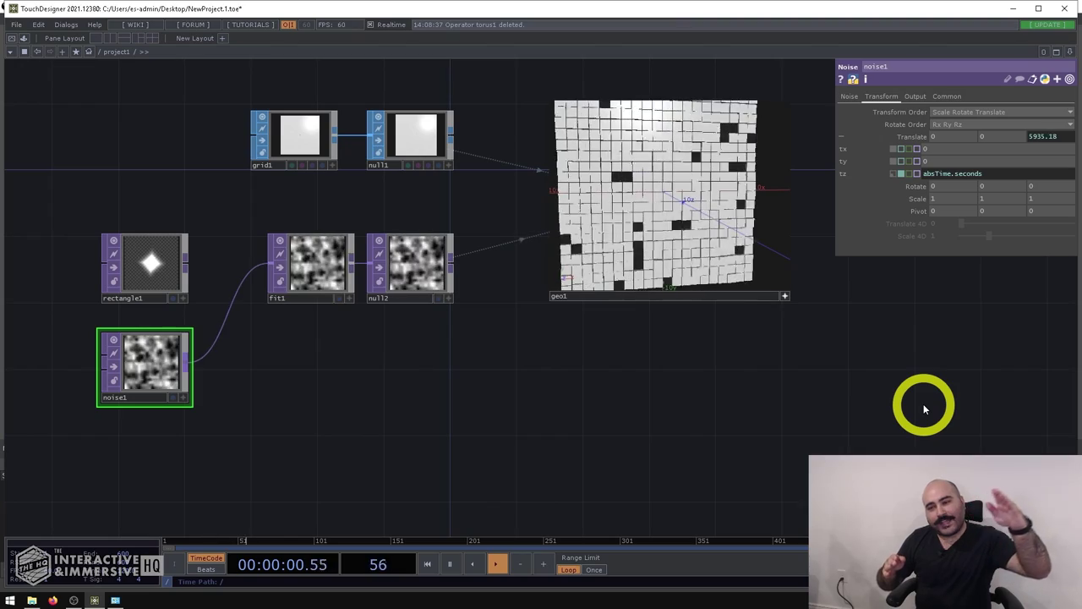
Set noise1's offset to 0 and compare its image with the box depth in geo1
{"action": "left_click_drag", "start_coordinate": [619, 395], "coordinate": [647, 407]}
{"action": "left_click_drag", "start_coordinate": [652, 222], "coordinate": [664, 247]}
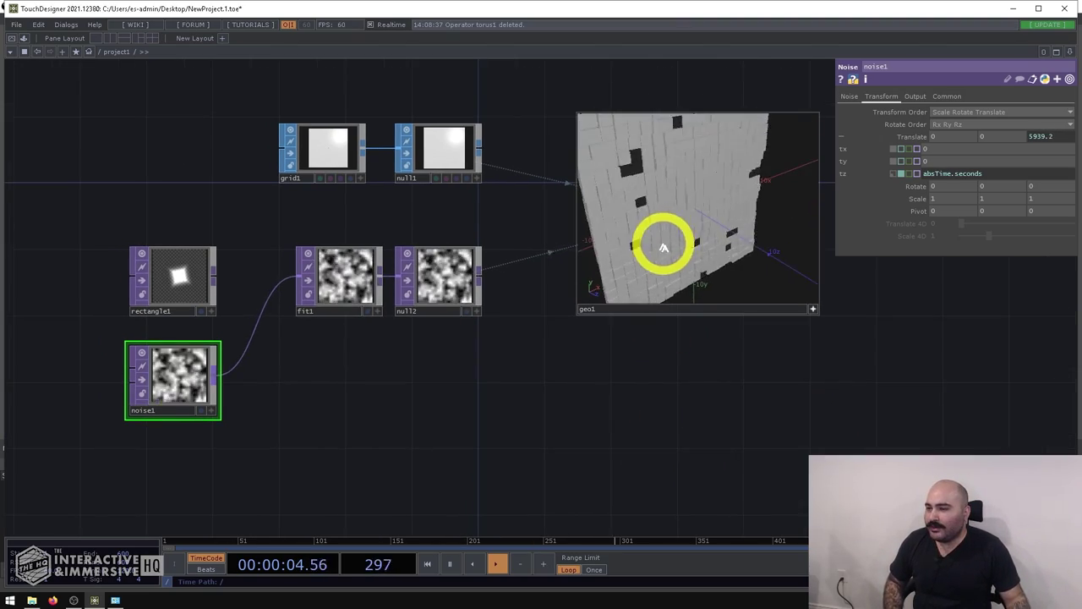
{"action": "left_click", "coordinate": [848, 96]}
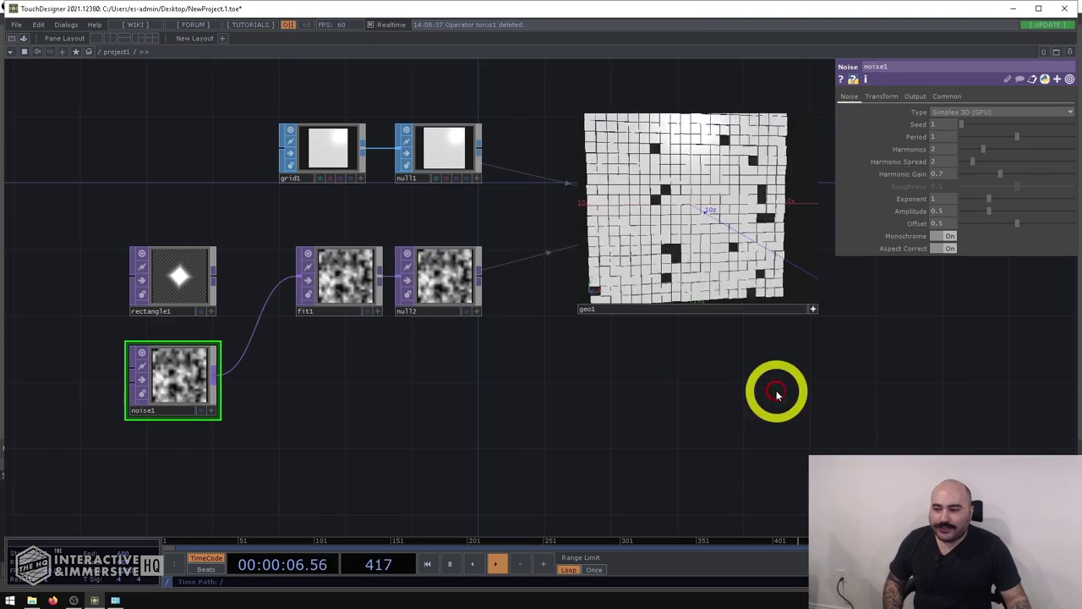
{"action": "left_click_drag", "start_coordinate": [776, 393], "coordinate": [805, 452]}
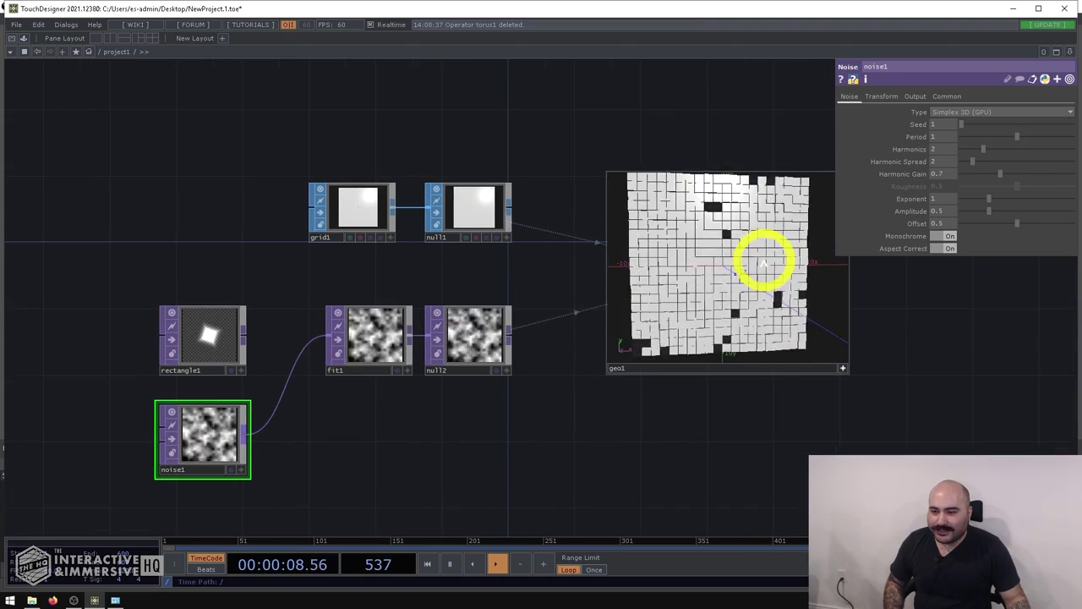
{"action": "left_click_drag", "start_coordinate": [1009, 224], "coordinate": [930, 222]}
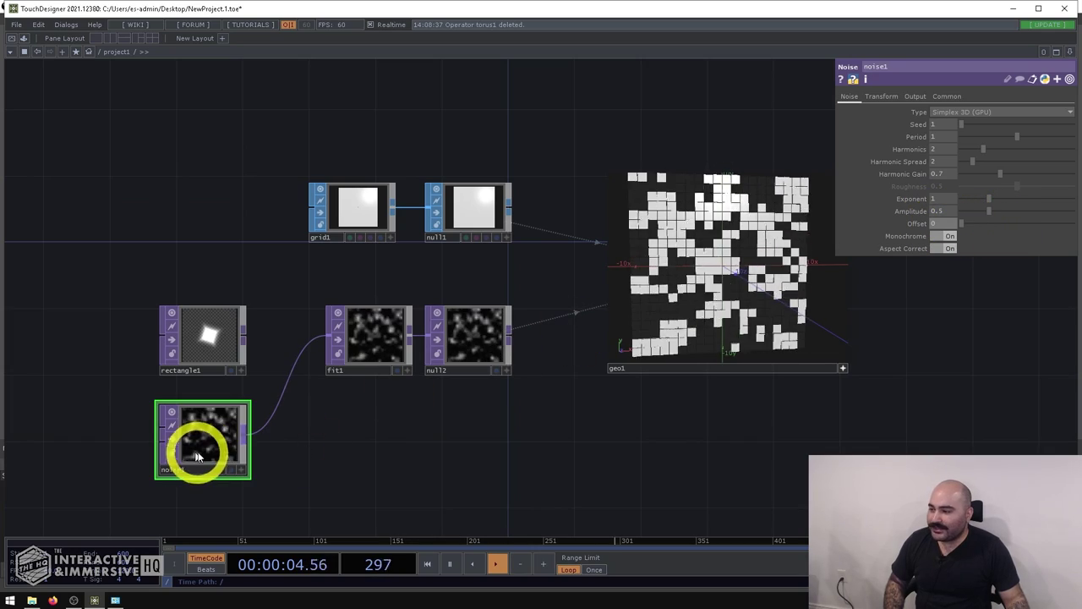
{"action": "scroll", "coordinate": [194, 456], "scroll_direction": "up", "scroll_amount": 3}
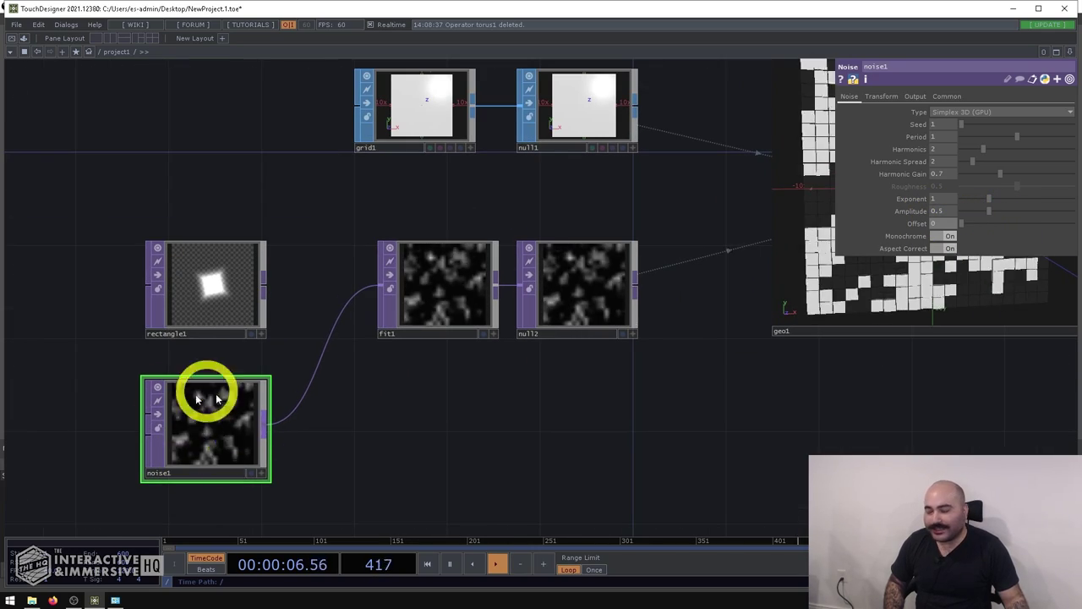
{"action": "scroll", "coordinate": [237, 444], "scroll_direction": "down", "scroll_amount": 3}
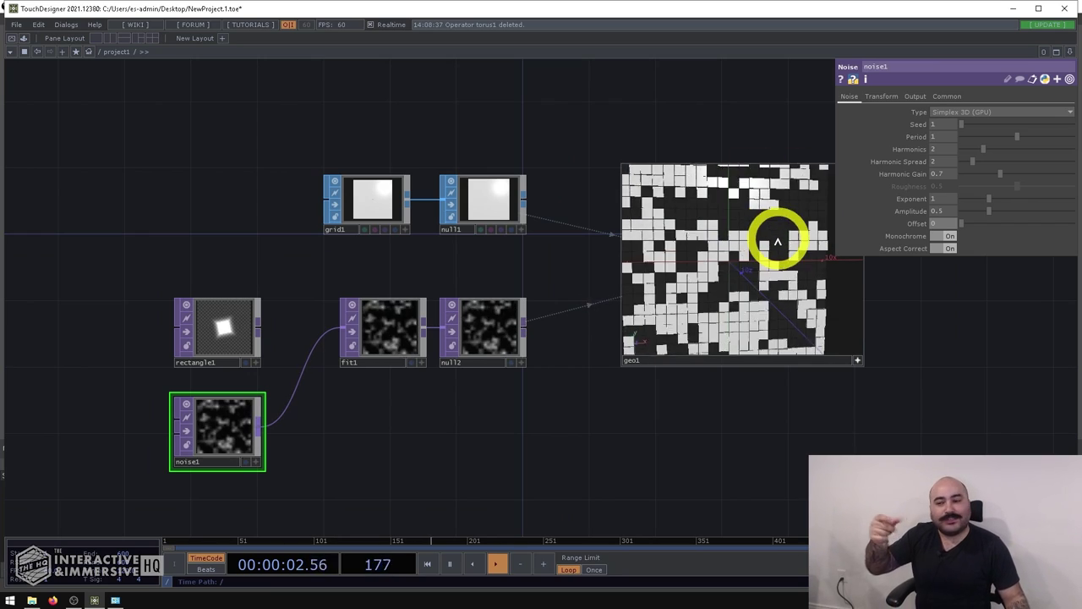
Raise noise1's amplitude to 20.84 and examine the depth of the boxes in geo1 from the side
{"action": "left_click_drag", "start_coordinate": [988, 211], "coordinate": [1072, 180]}
{"action": "left_click_drag", "start_coordinate": [736, 249], "coordinate": [717, 271]}
{"action": "mouse_move", "coordinate": [958, 213]}
{"action": "left_mouse_down"}
{"action": "mouse_move", "coordinate": [959, 225]}
{"action": "mouse_move", "coordinate": [942, 212]}
{"action": "mouse_move", "coordinate": [949, 198]}
{"action": "mouse_move", "coordinate": [1069, 182]}
{"action": "mouse_move", "coordinate": [1063, 194]}
{"action": "mouse_move", "coordinate": [942, 213]}
{"action": "left_mouse_up"}
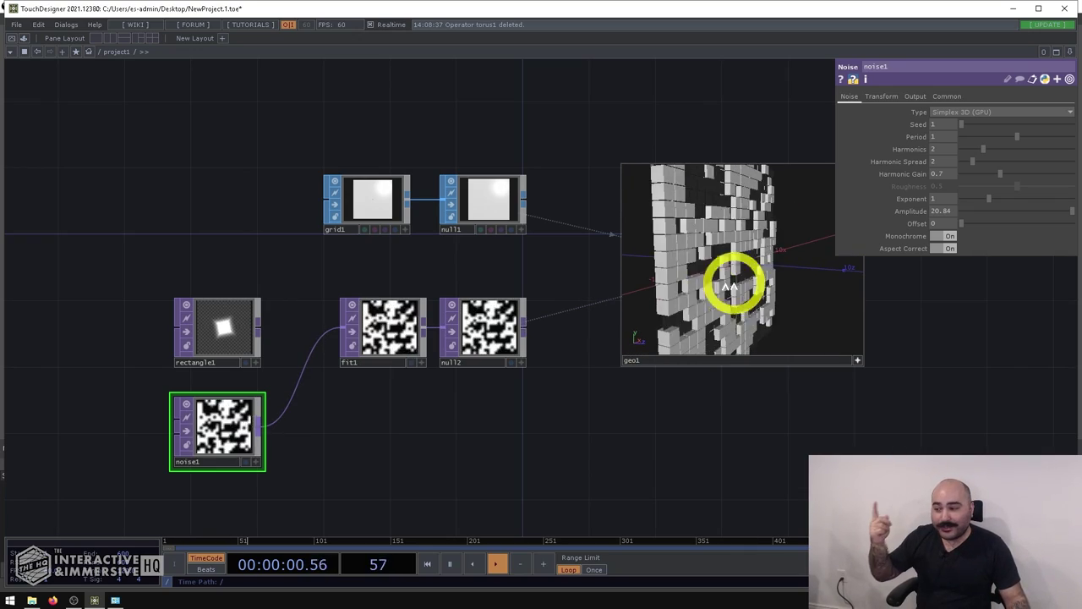
Check noise1's format information and set its pixel format to 32-bit float (RGBA)
{"action": "middle_click", "coordinate": [218, 432]}
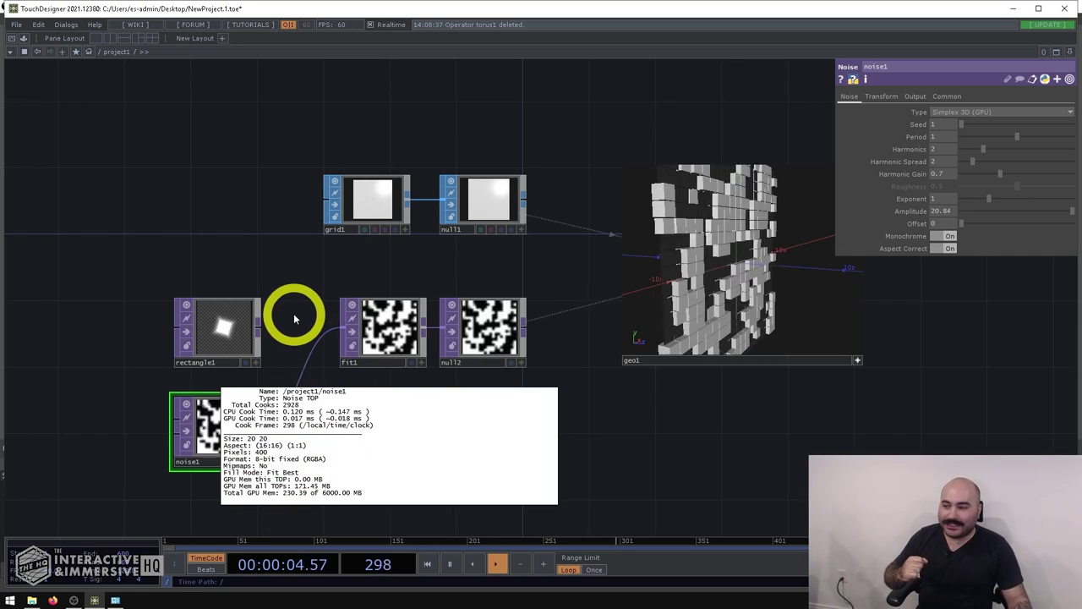
{"action": "left_click", "coordinate": [938, 98]}
{"action": "left_click", "coordinate": [941, 239]}
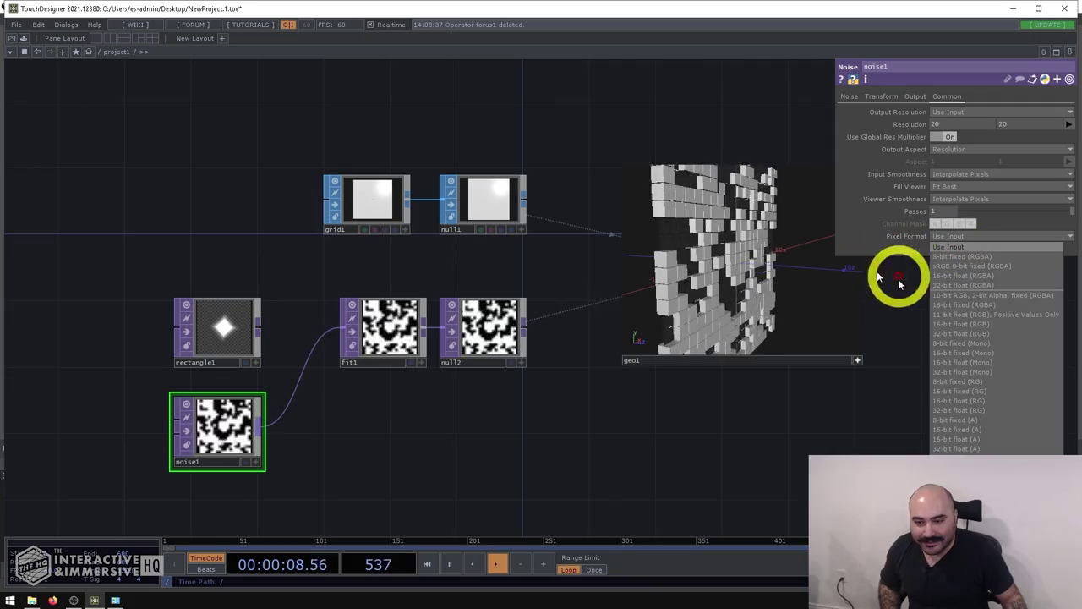
{"action": "left_click", "coordinate": [941, 285]}
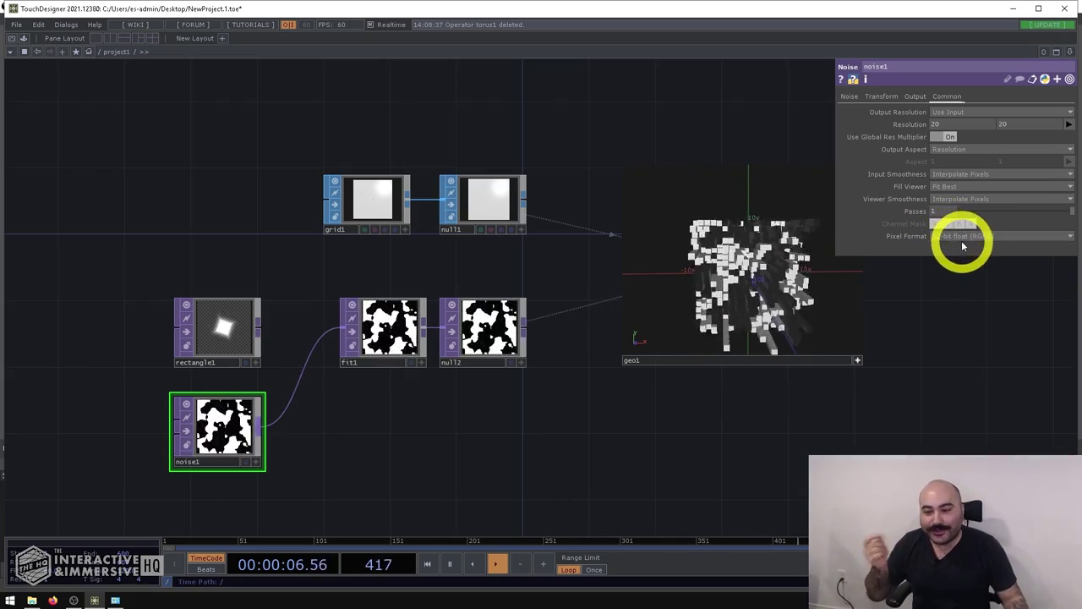
Set noise1's amplitude to 6.84, its exponent to 0.68 and its harmonic gain to 0.28
{"action": "left_click", "coordinate": [850, 96]}
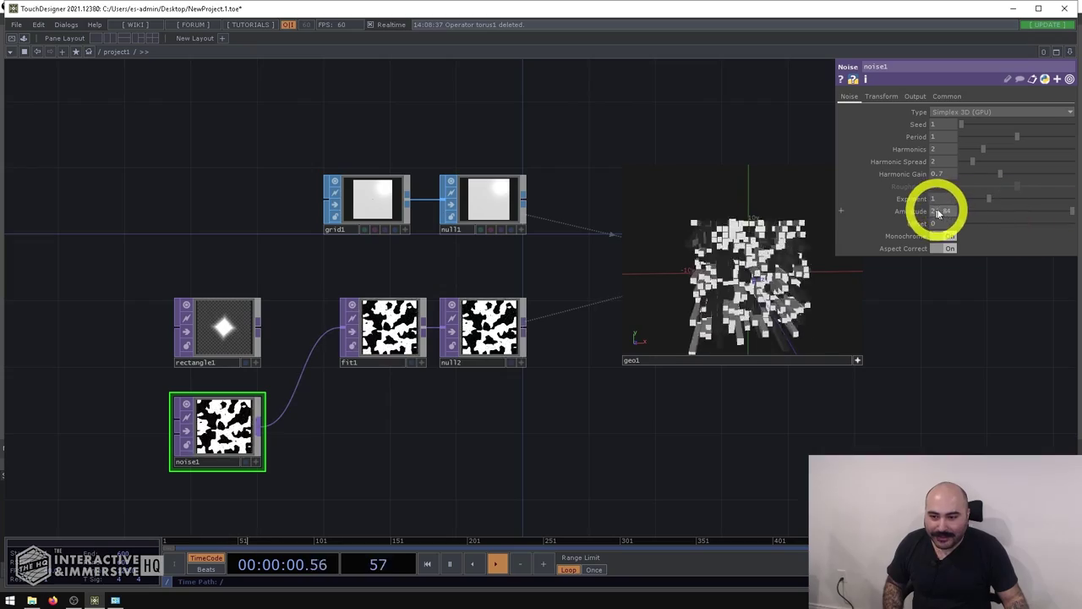
{"action": "middle_click_drag", "start_coordinate": [940, 203], "coordinate": [871, 194]}
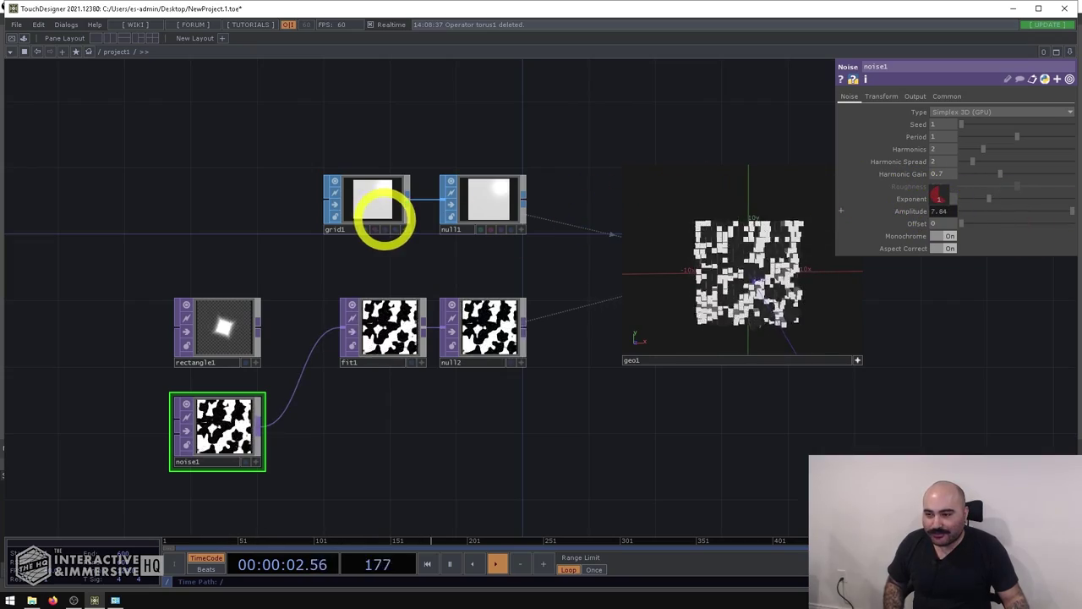
{"action": "middle_click_drag", "start_coordinate": [954, 217], "coordinate": [767, 272]}
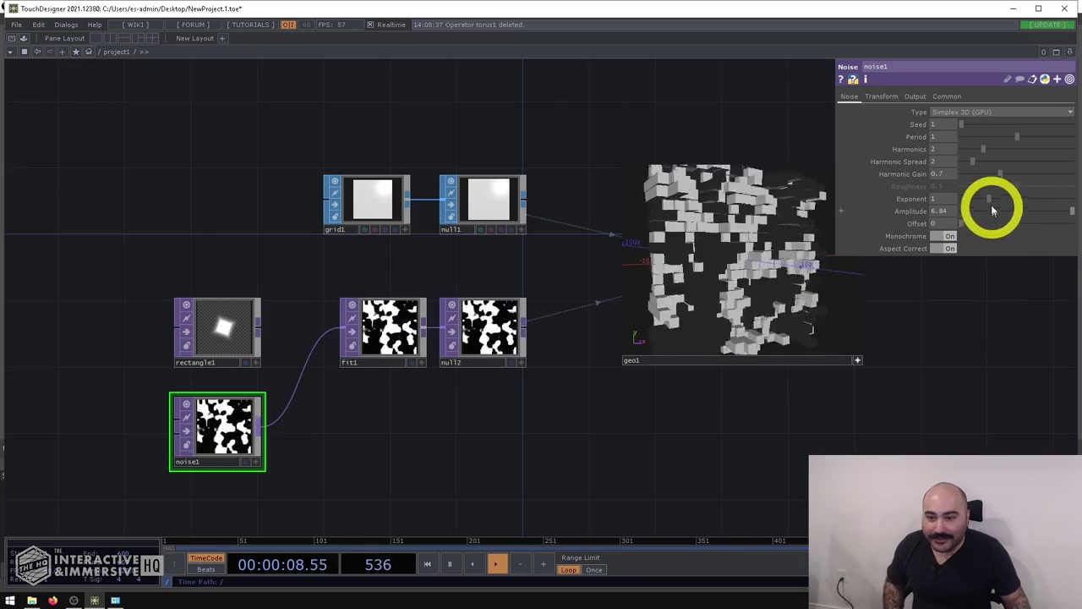
{"action": "left_click_drag", "start_coordinate": [986, 198], "coordinate": [988, 175]}
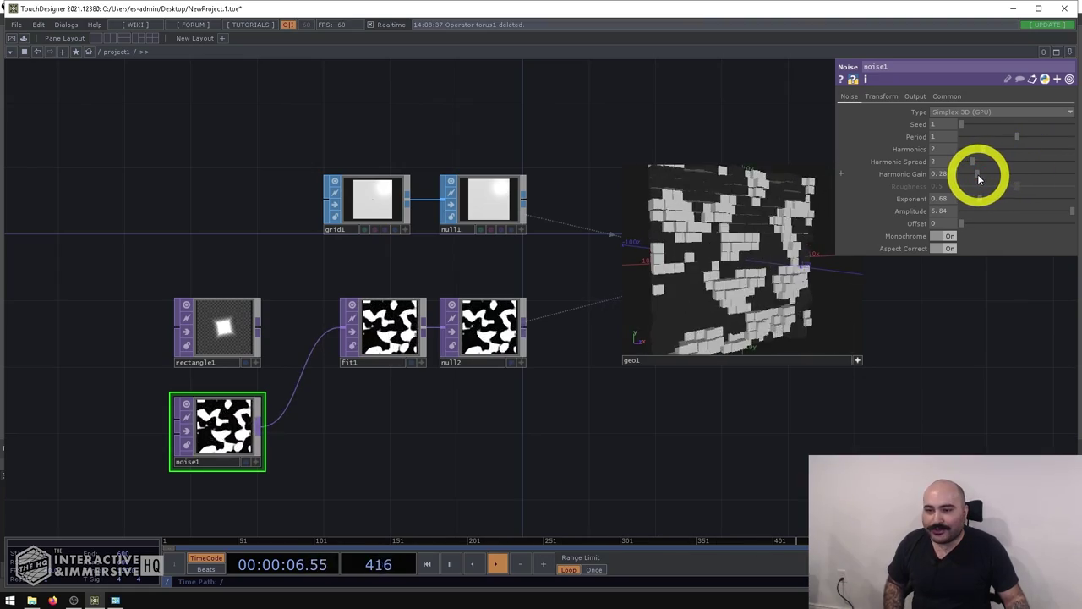
{"action": "left_click", "coordinate": [977, 174]}
Set noise1's period to 2.15 and its harmonics to 0
{"action": "left_click_drag", "start_coordinate": [1016, 140], "coordinate": [1029, 141]}
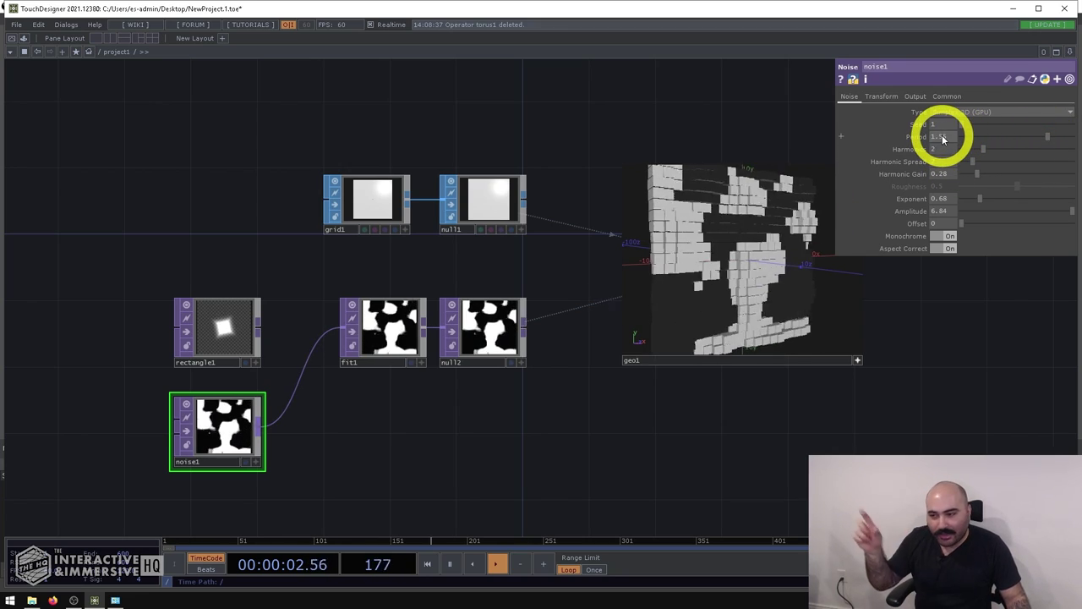
{"action": "middle_click_drag", "start_coordinate": [945, 139], "coordinate": [1071, 126]}
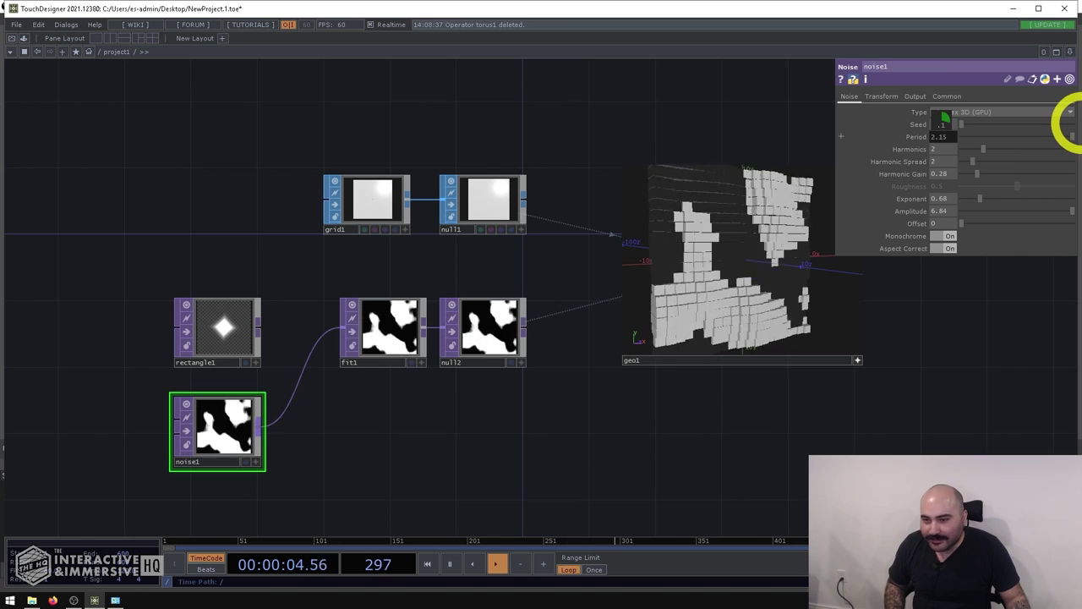
{"action": "left_click_drag", "start_coordinate": [917, 148], "coordinate": [967, 155]}
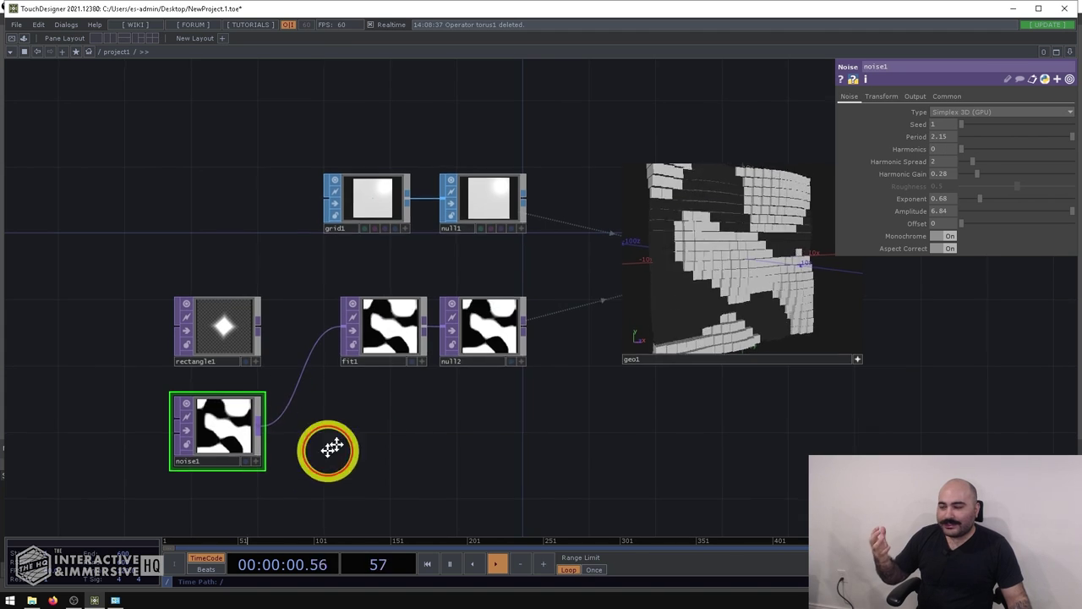
Examine the noise1 image up close and compare it with the depth of the box instances in geo1
{"action": "middle_click_drag", "start_coordinate": [187, 443], "coordinate": [243, 400]}
{"action": "scroll", "coordinate": [244, 391], "scroll_direction": "up", "scroll_amount": 6}
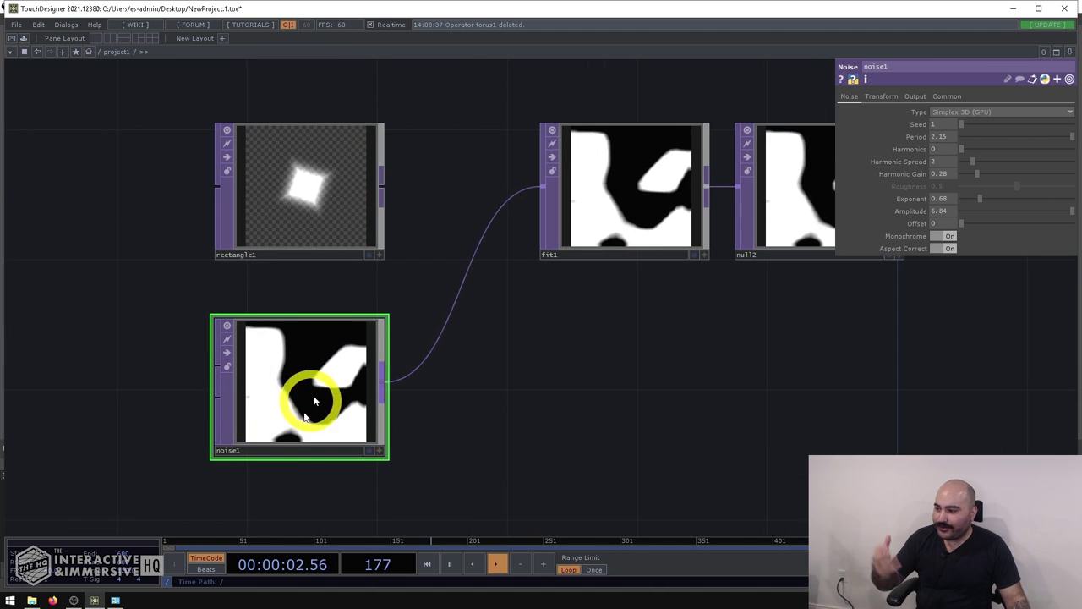
{"action": "scroll", "coordinate": [288, 445], "scroll_direction": "up", "scroll_amount": 1}
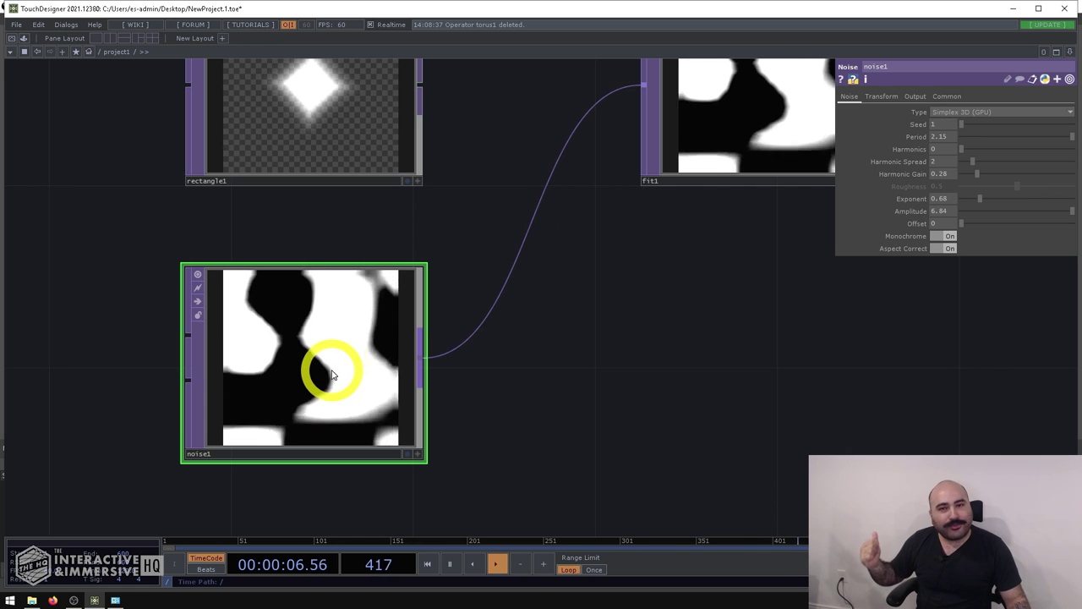
{"action": "scroll", "coordinate": [333, 372], "scroll_direction": "down", "scroll_amount": 7}
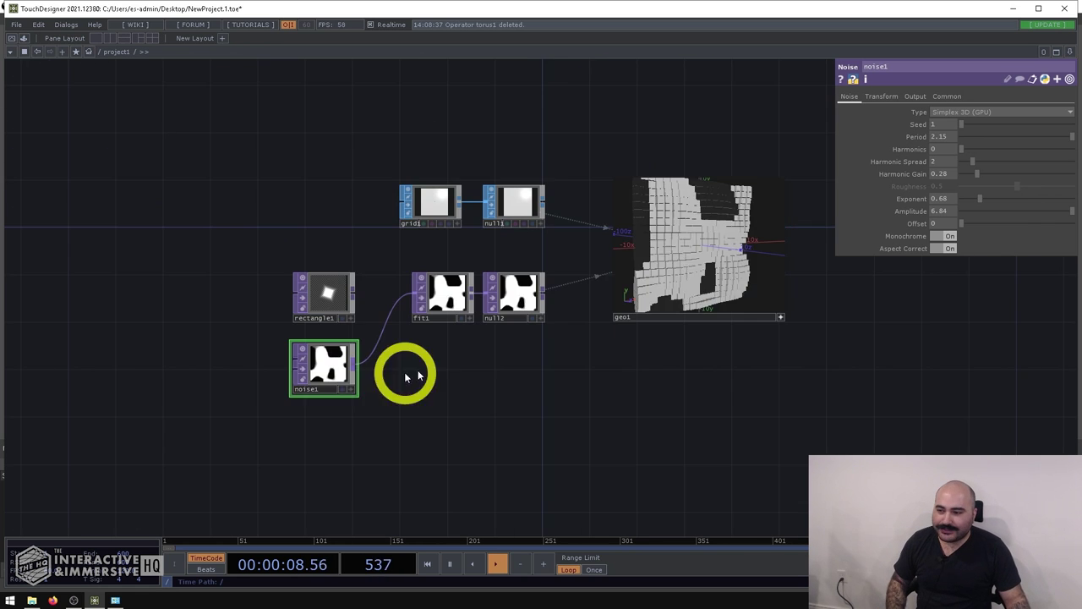
{"action": "left_click_drag", "start_coordinate": [484, 375], "coordinate": [392, 375]}
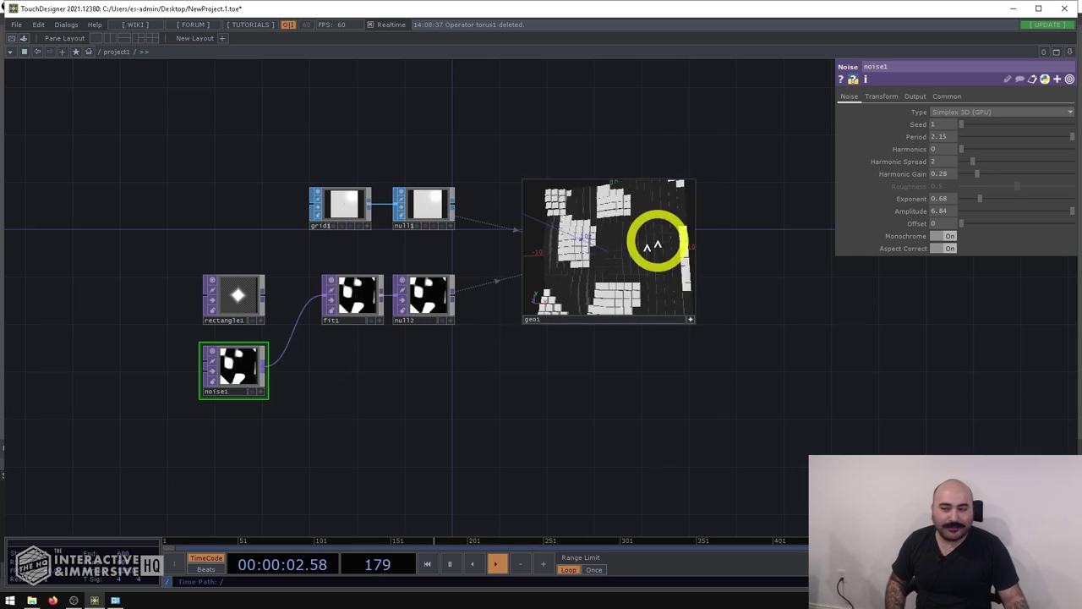
{"action": "scroll", "coordinate": [495, 338], "scroll_direction": "up", "scroll_amount": 3}
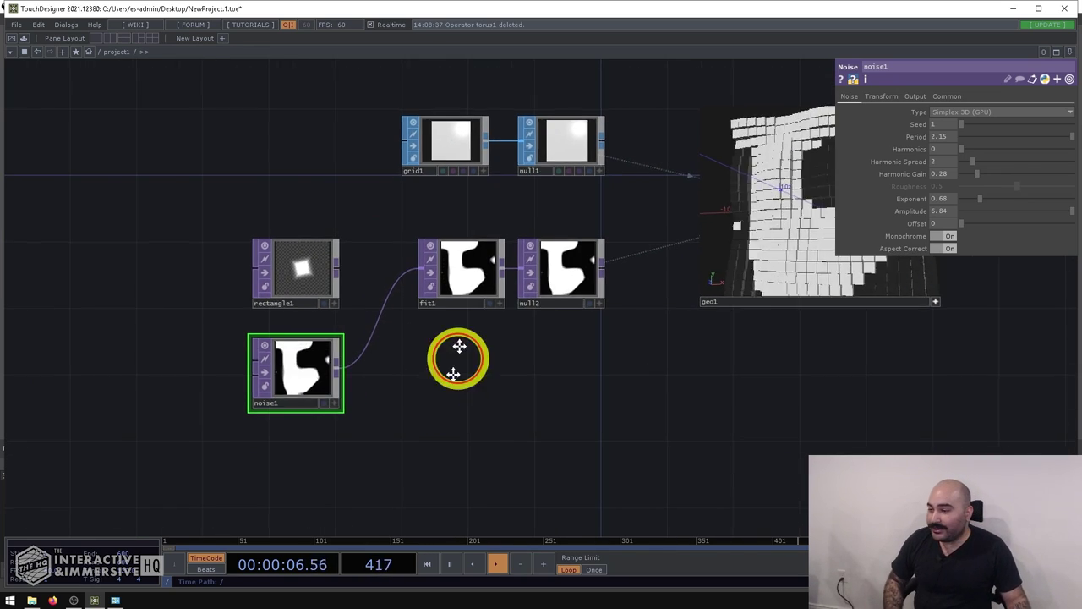
Add a Movie File In TOP below noise1
{"action": "left_click_drag", "start_coordinate": [454, 347], "coordinate": [482, 269]}
{"action": "double_click", "coordinate": [324, 405]}
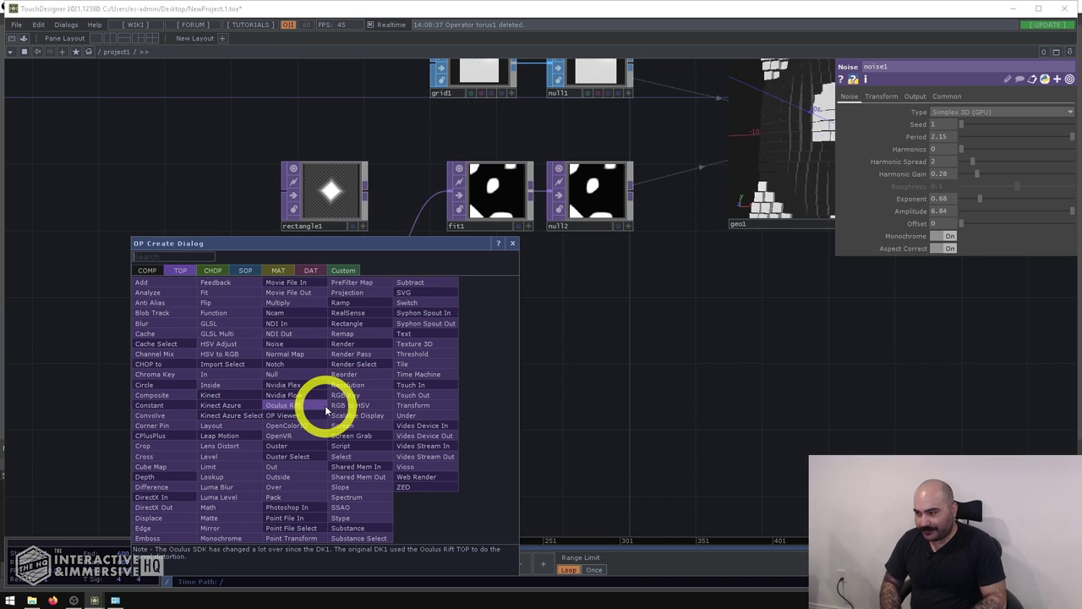
{"action": "key", "text": "Escape"}
{"action": "left_click", "coordinate": [269, 296]}
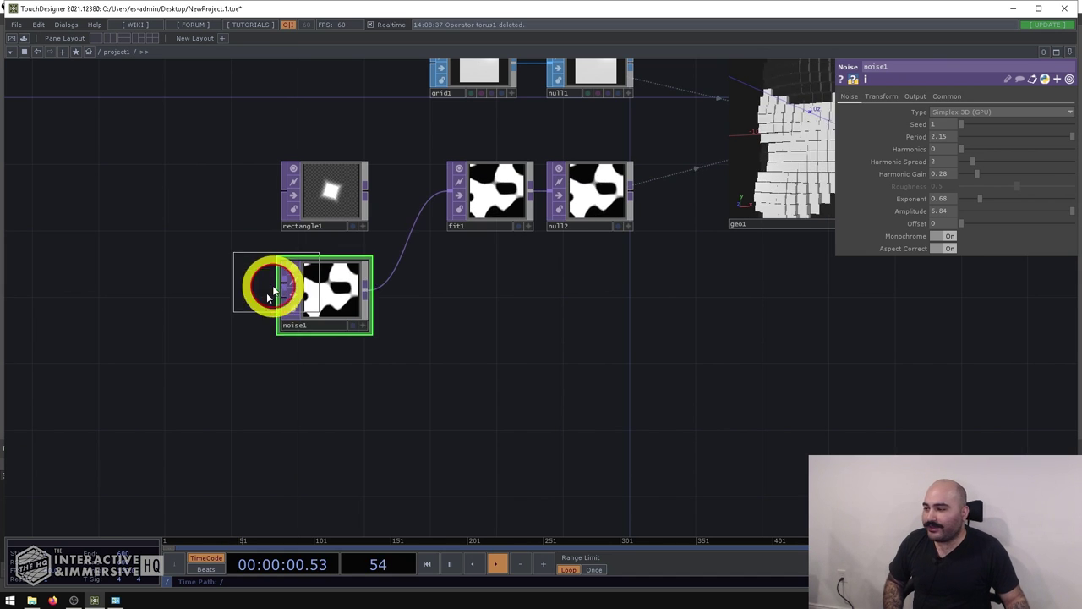
{"action": "left_click", "coordinate": [158, 389]}
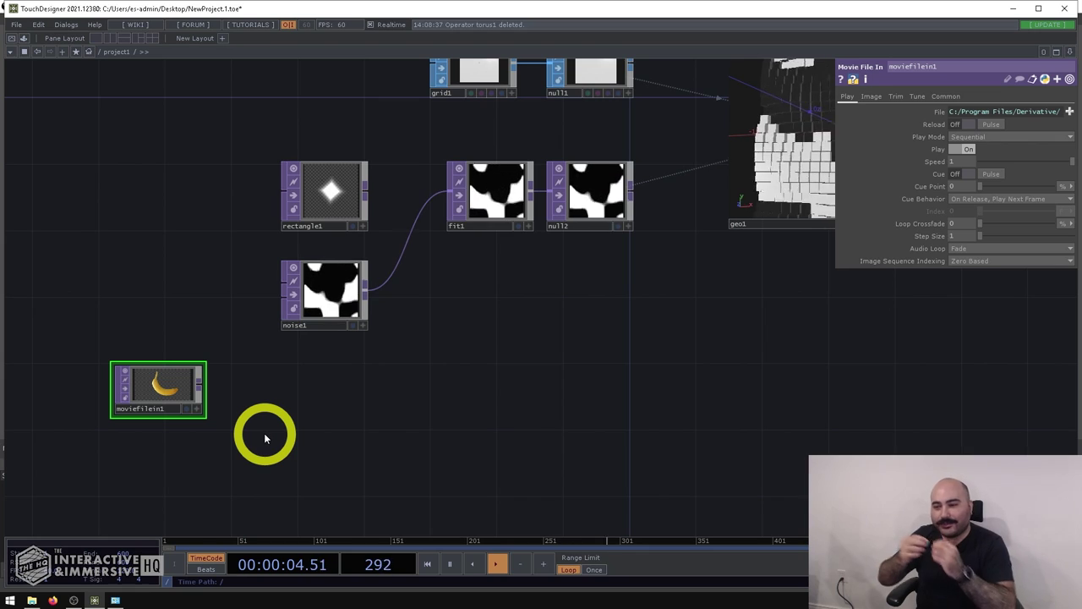
Move moviefilein1 closer beneath noise1 and connect it to fit1 in place of noise1
{"action": "left_click_drag", "start_coordinate": [316, 406], "coordinate": [252, 423]}
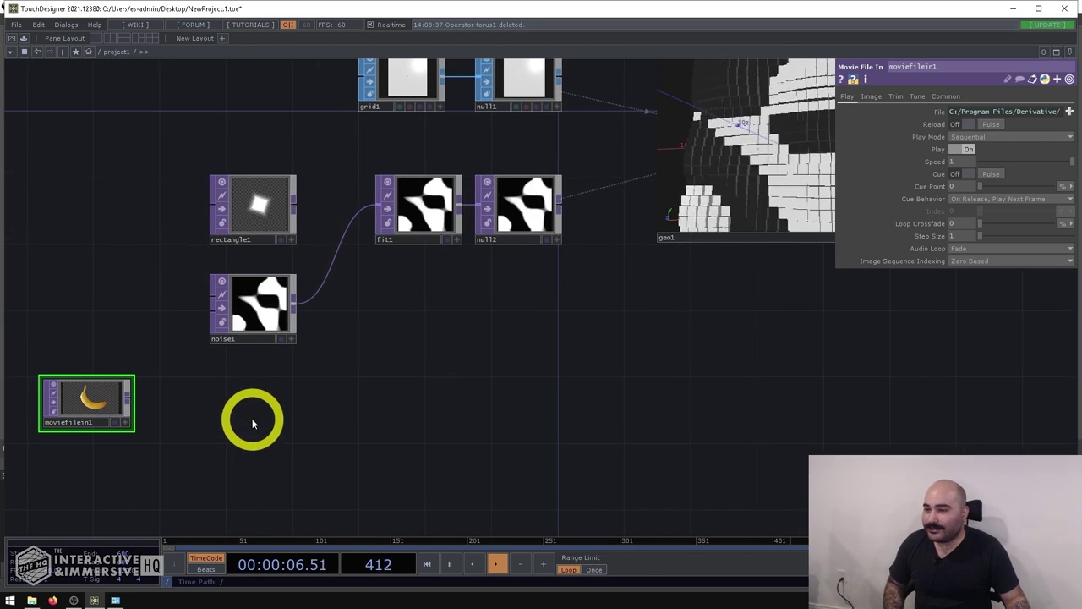
{"action": "left_click_drag", "start_coordinate": [132, 399], "coordinate": [278, 394]}
{"action": "left_click_drag", "start_coordinate": [345, 394], "coordinate": [332, 225]}
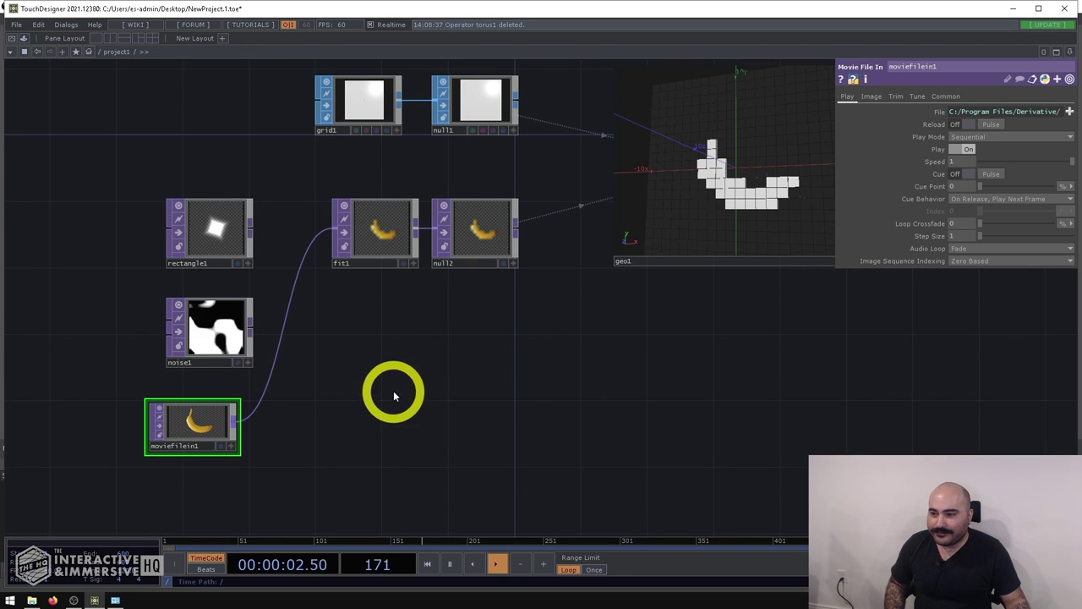
Examine the box instances in geo1 from several angles and open geo1's instancing parameters
{"action": "left_click_drag", "start_coordinate": [710, 173], "coordinate": [795, 180]}
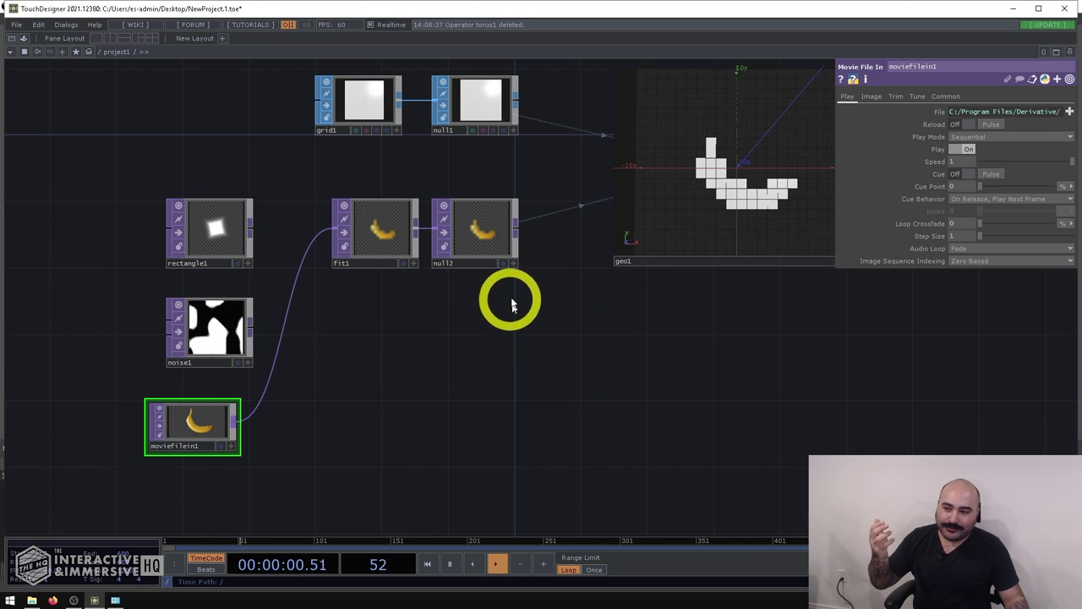
{"action": "left_click", "coordinate": [660, 225]}
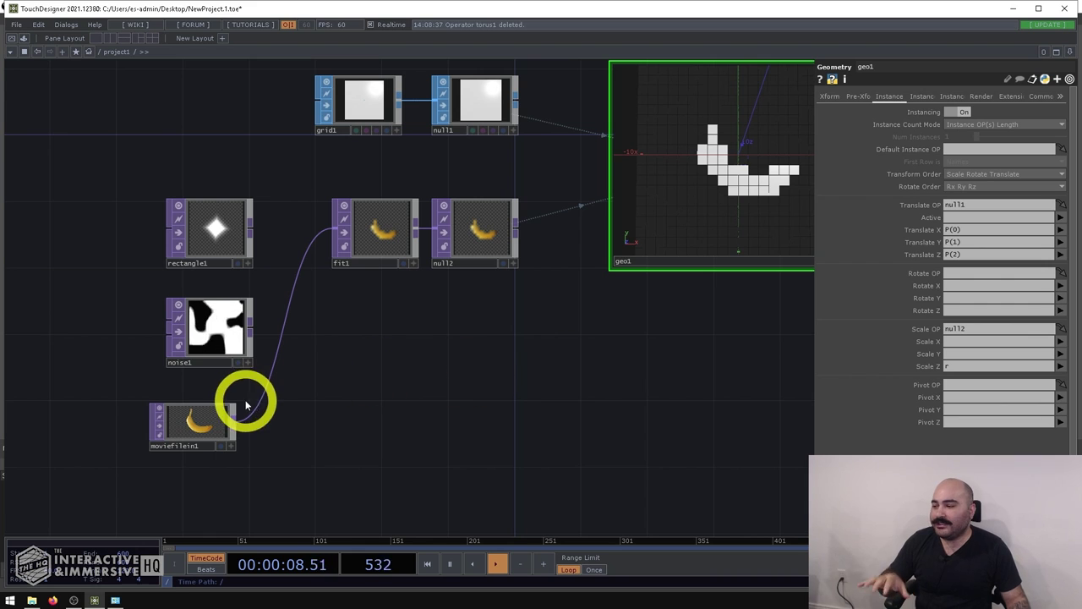
Move moviefilein1 away from fit1 and insert a Monochrome TOP between them, spaced clear of moviefilein1
{"action": "left_click_drag", "start_coordinate": [203, 424], "coordinate": [135, 424]}
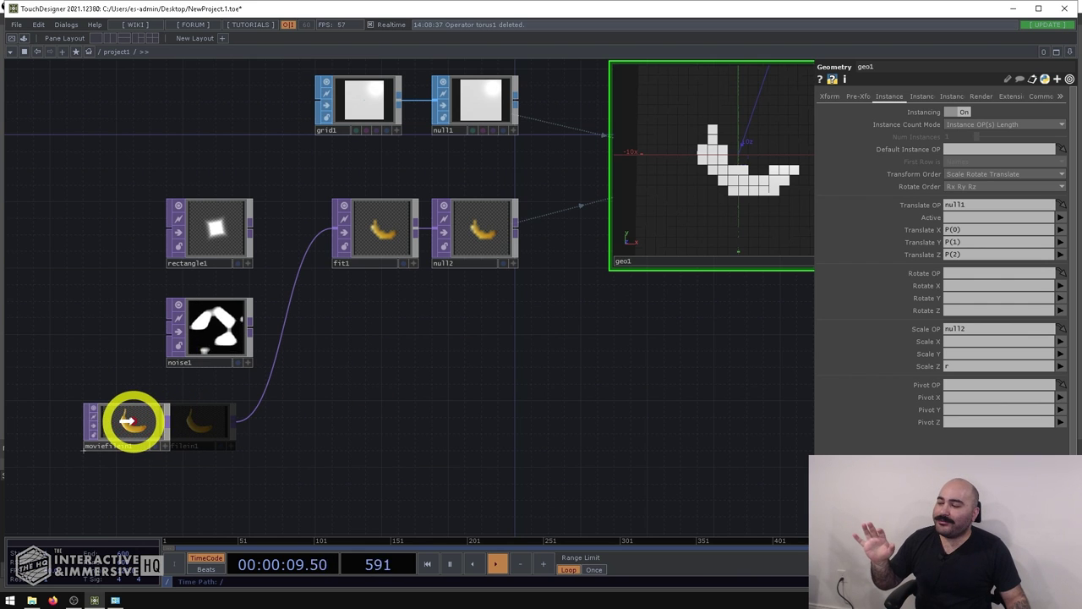
{"action": "right_click", "coordinate": [169, 425]}
{"action": "left_click", "coordinate": [213, 417]}
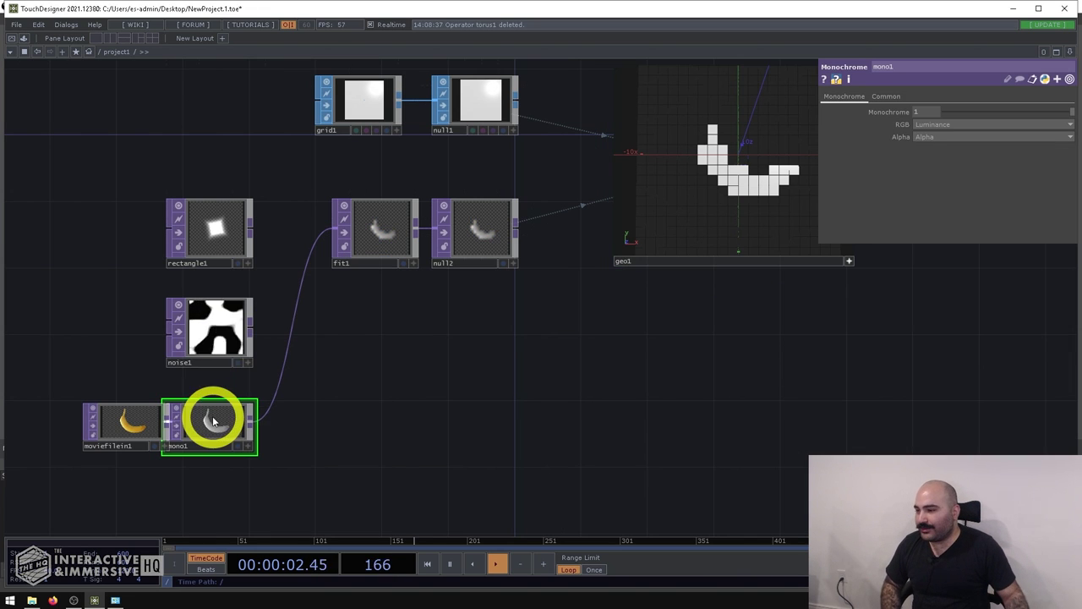
{"action": "left_click_drag", "start_coordinate": [242, 433], "coordinate": [264, 429]}
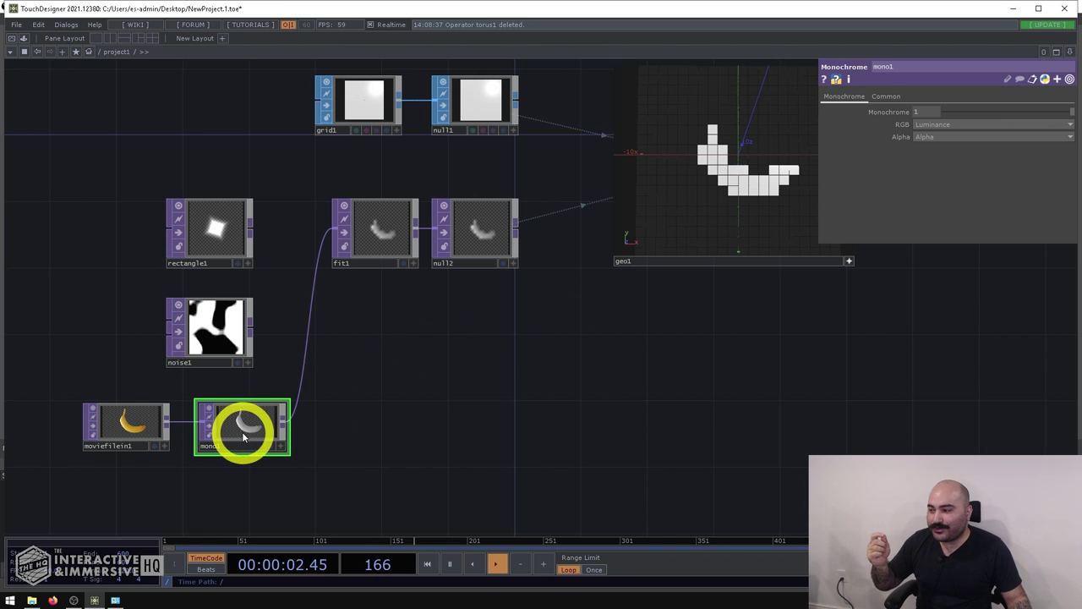
{"action": "scroll", "coordinate": [133, 434], "scroll_direction": "up", "scroll_amount": 5}
{"action": "scroll", "coordinate": [200, 386], "scroll_direction": "down", "scroll_amount": 5}
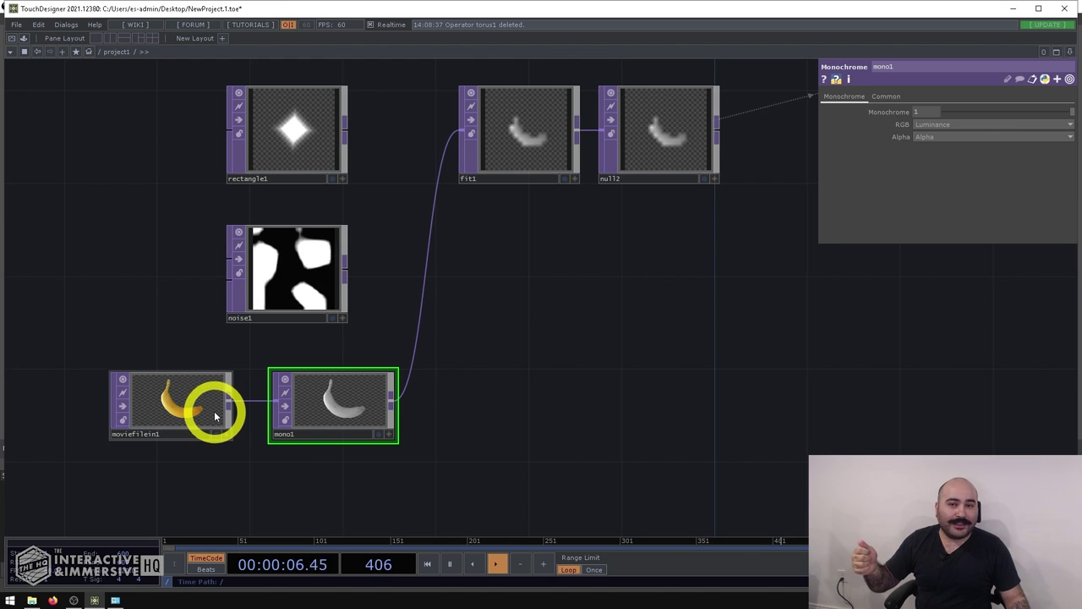
Load the video BOKK (loop).mp4 from the Desktop folder into moviefilein1
{"action": "left_click_drag", "start_coordinate": [485, 349], "coordinate": [400, 391]}
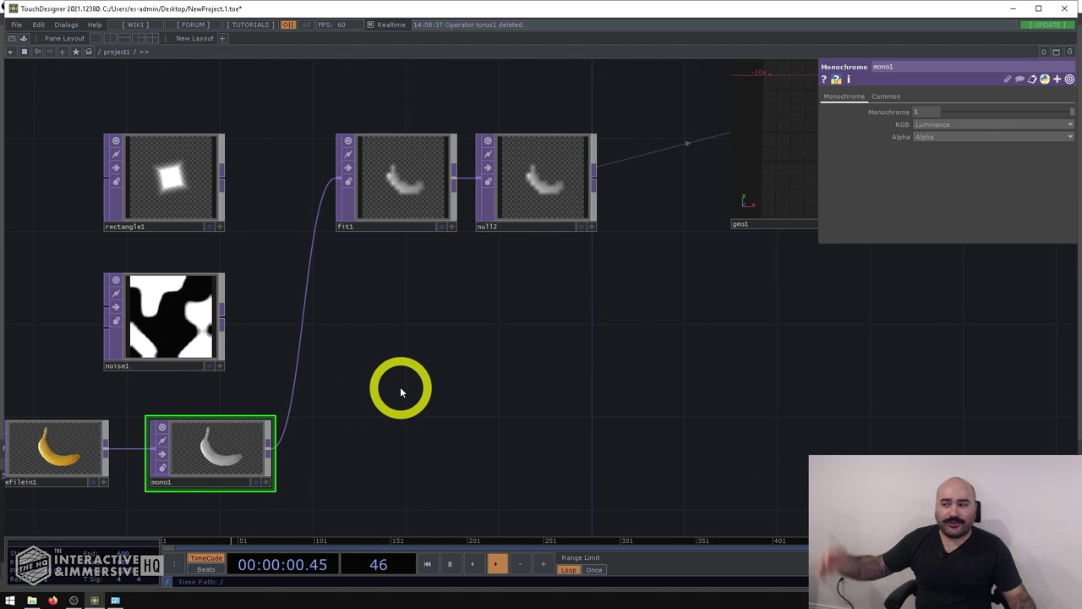
{"action": "scroll", "coordinate": [391, 404], "scroll_direction": "down", "scroll_amount": 3}
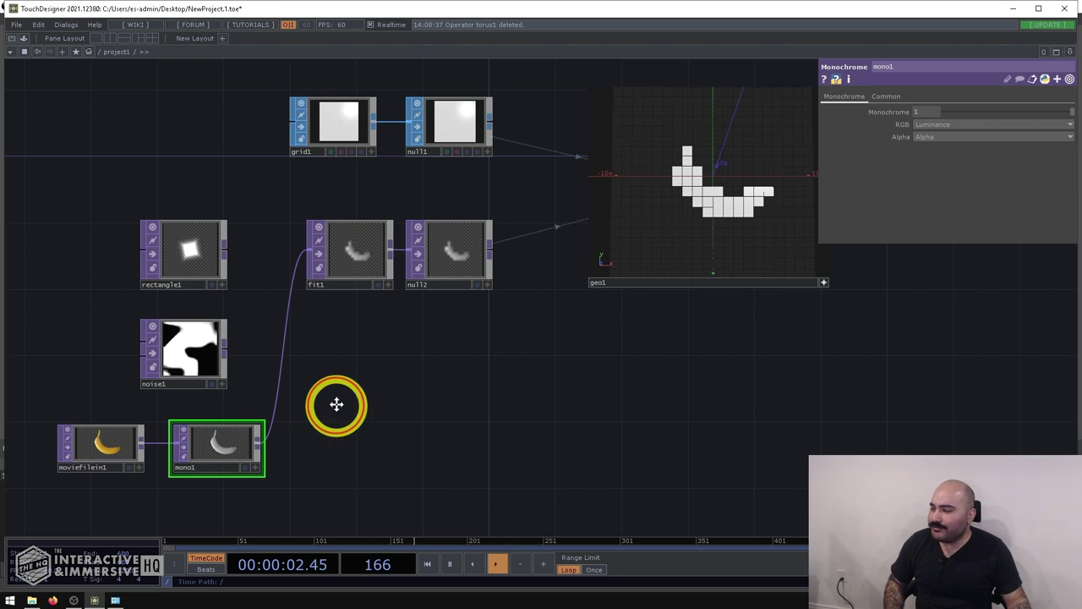
{"action": "middle_click_drag", "start_coordinate": [123, 451], "coordinate": [157, 441]}
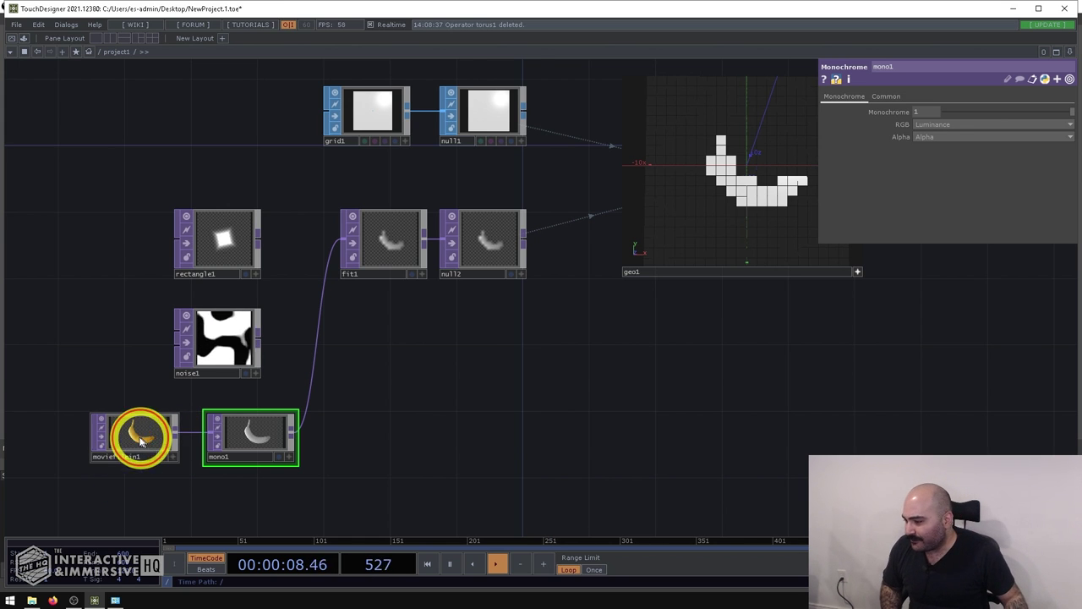
{"action": "left_click_drag", "start_coordinate": [141, 438], "coordinate": [108, 436]}
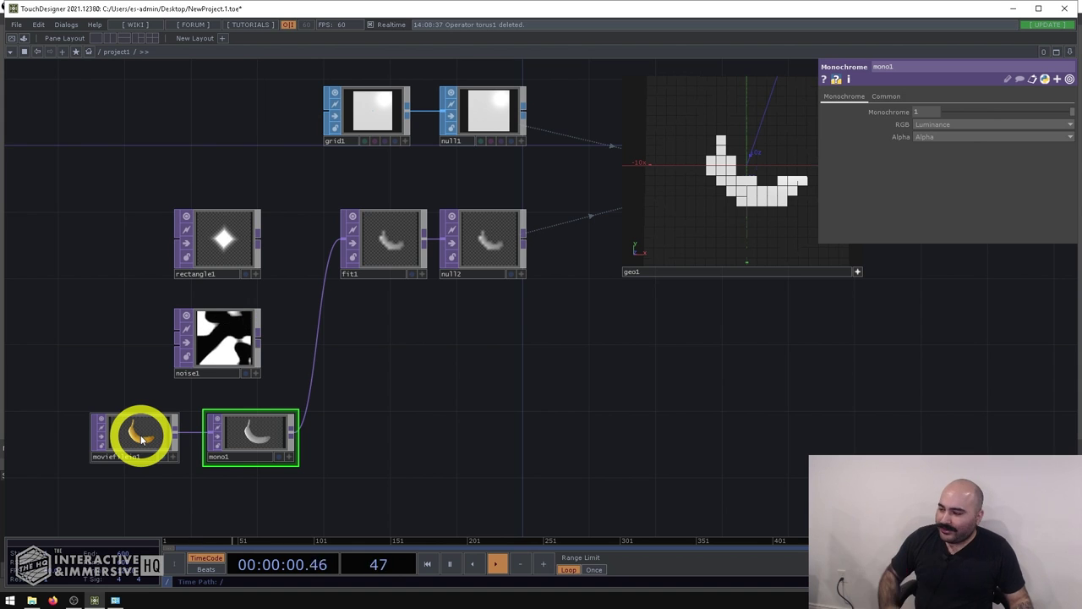
{"action": "left_click", "coordinate": [140, 438]}
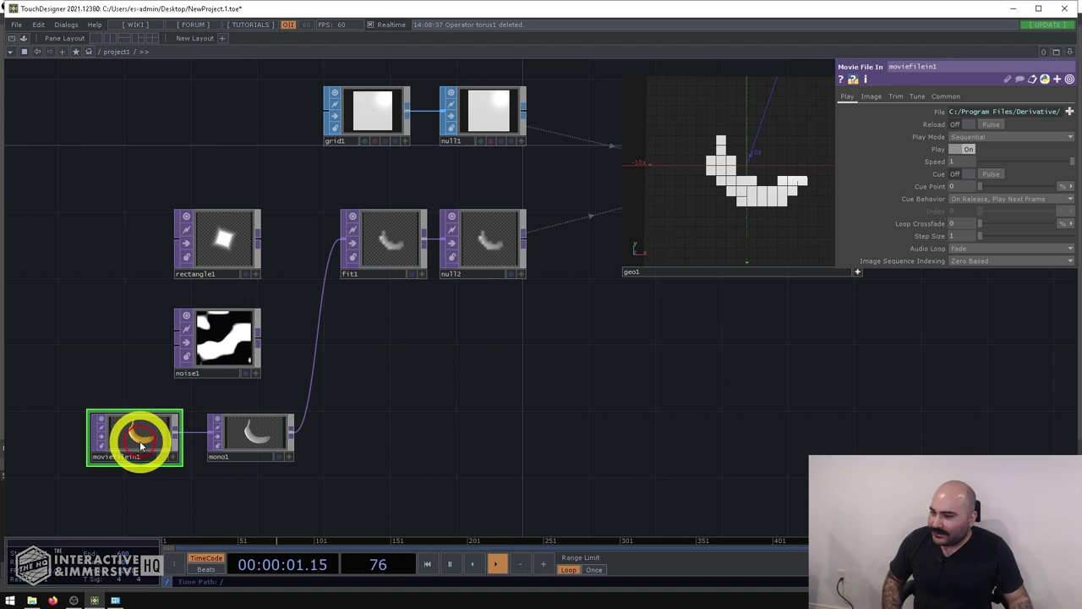
{"action": "left_click", "coordinate": [1069, 112]}
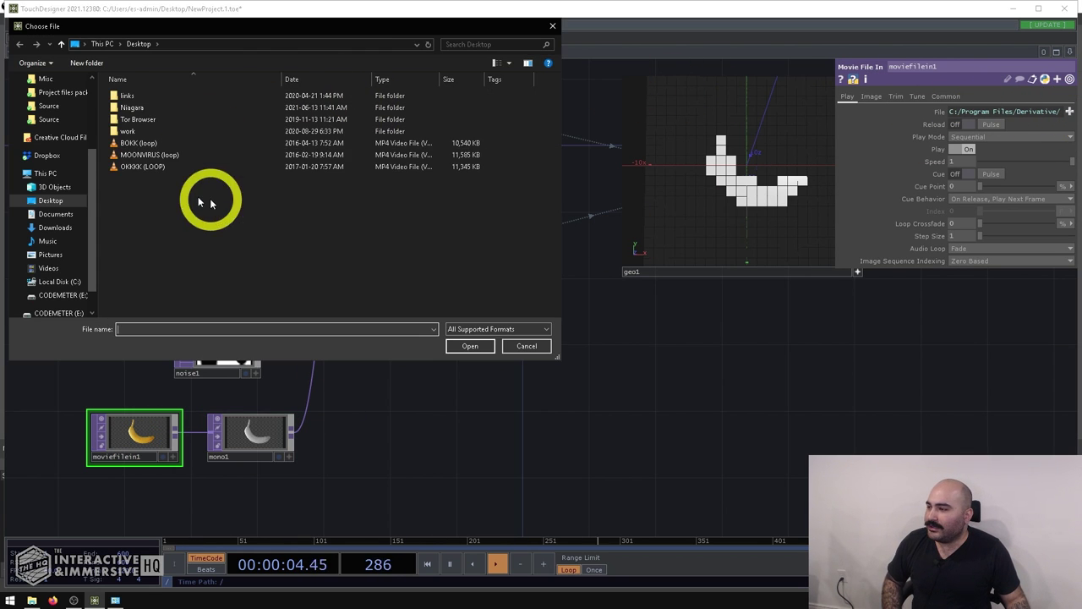
{"action": "double_click", "coordinate": [127, 143]}
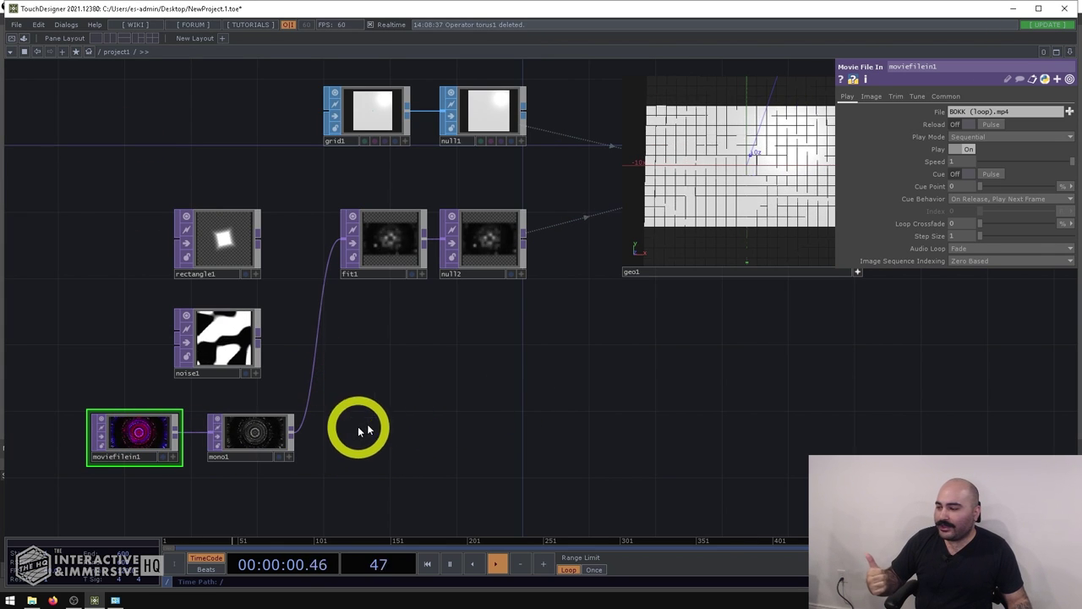
Check the movie against geo1's boxes, make room after moviefilein1, and insert a Threshold TOP between it and mono1
{"action": "scroll", "coordinate": [140, 439], "scroll_direction": "up", "scroll_amount": 5}
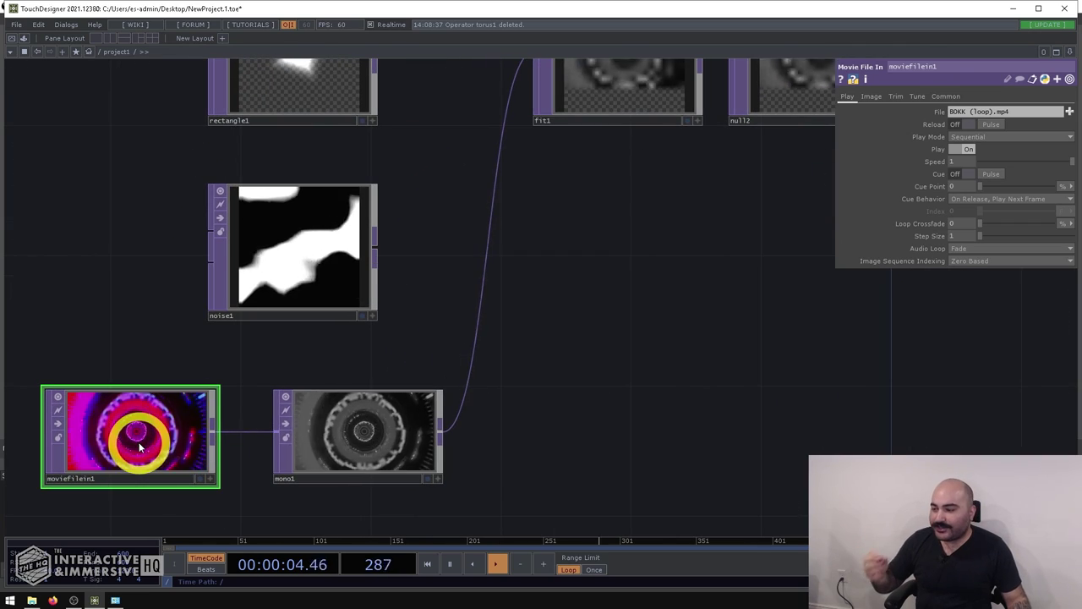
{"action": "scroll", "coordinate": [139, 439], "scroll_direction": "down", "scroll_amount": 5}
{"action": "left_click_drag", "start_coordinate": [720, 282], "coordinate": [785, 210]}
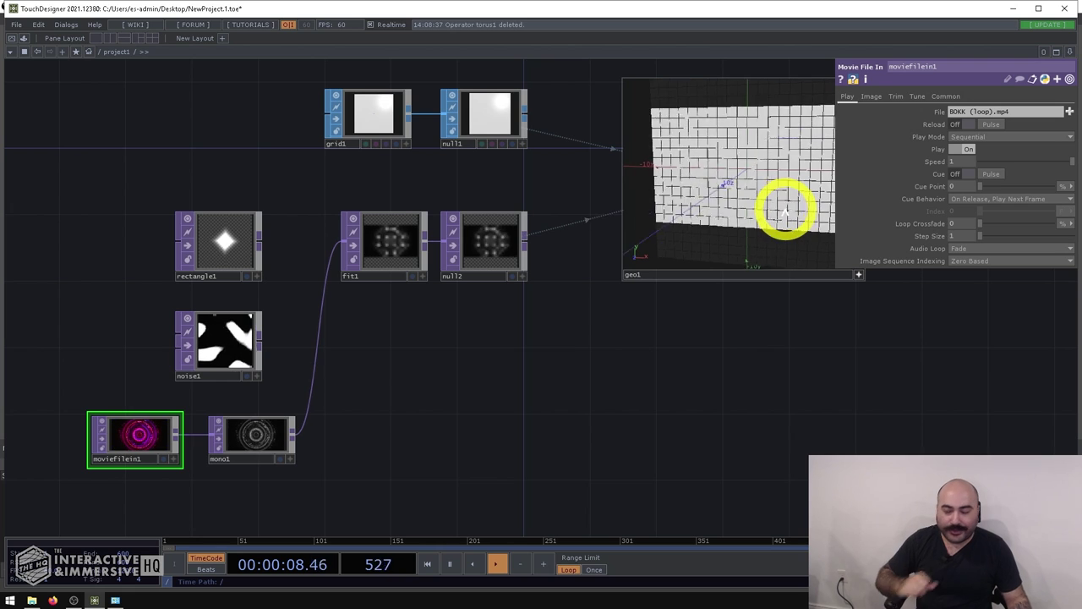
{"action": "left_click_drag", "start_coordinate": [131, 441], "coordinate": [61, 440]}
{"action": "left_click_drag", "start_coordinate": [111, 387], "coordinate": [164, 369]}
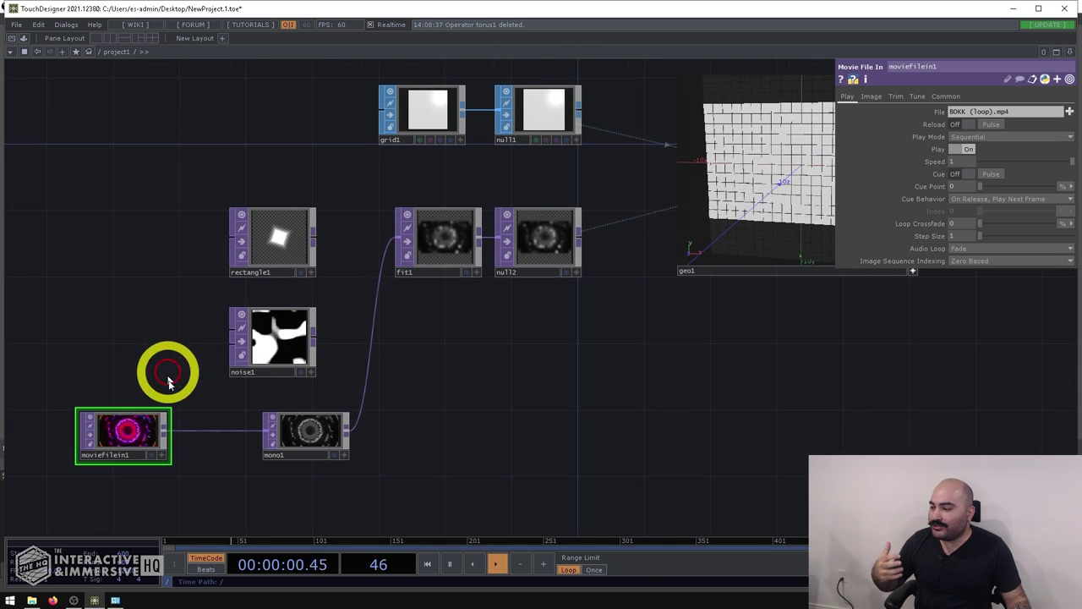
{"action": "key", "text": "Tab"}
{"action": "type", "text": "t"}
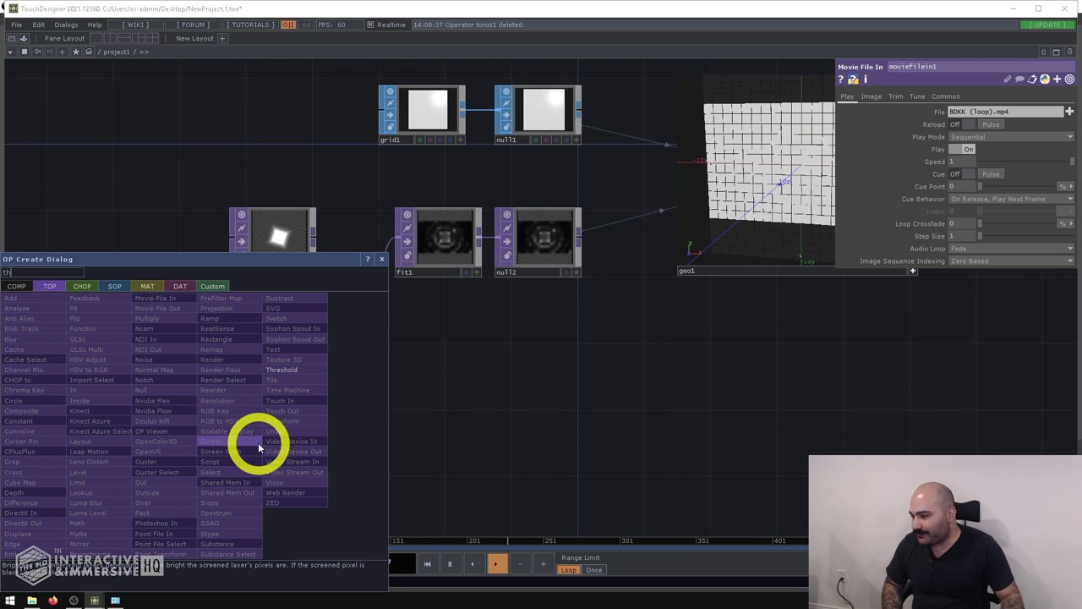
{"action": "left_click", "coordinate": [281, 370]}
{"action": "left_click", "coordinate": [213, 444]}
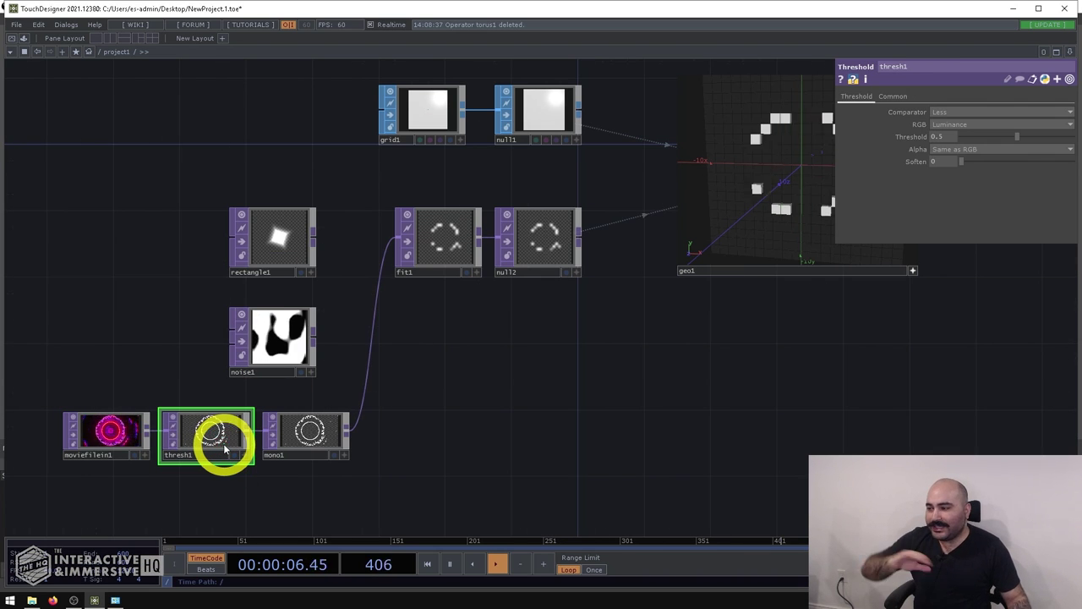
Try threshold values of 0.091 and 0.538 on thresh1 while comparing the resulting images
{"action": "scroll", "coordinate": [226, 454], "scroll_direction": "up", "scroll_amount": 3}
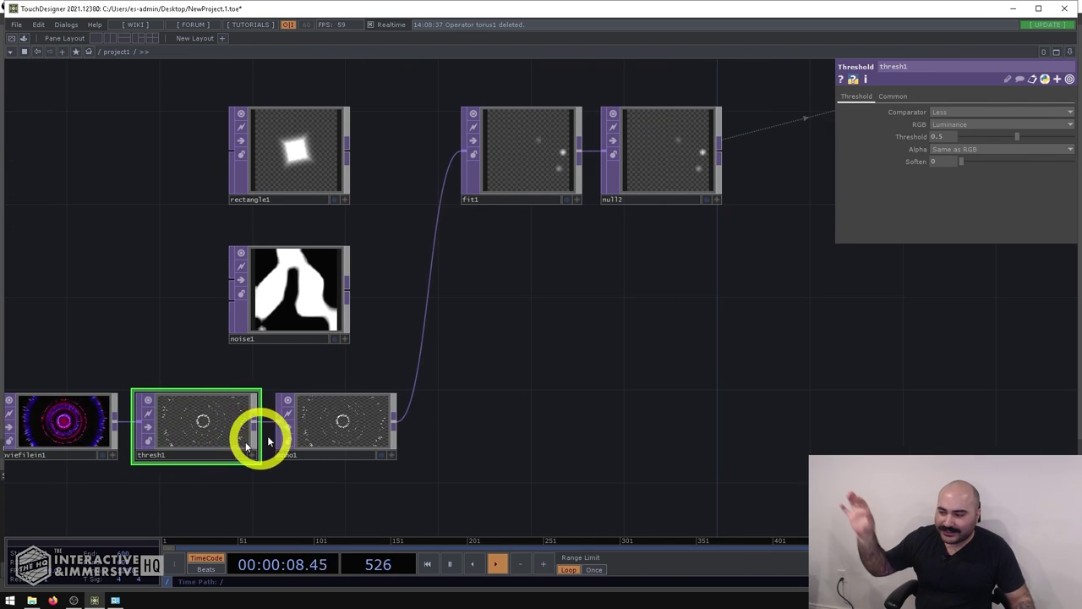
{"action": "scroll", "coordinate": [488, 404], "scroll_direction": "down", "scroll_amount": 4}
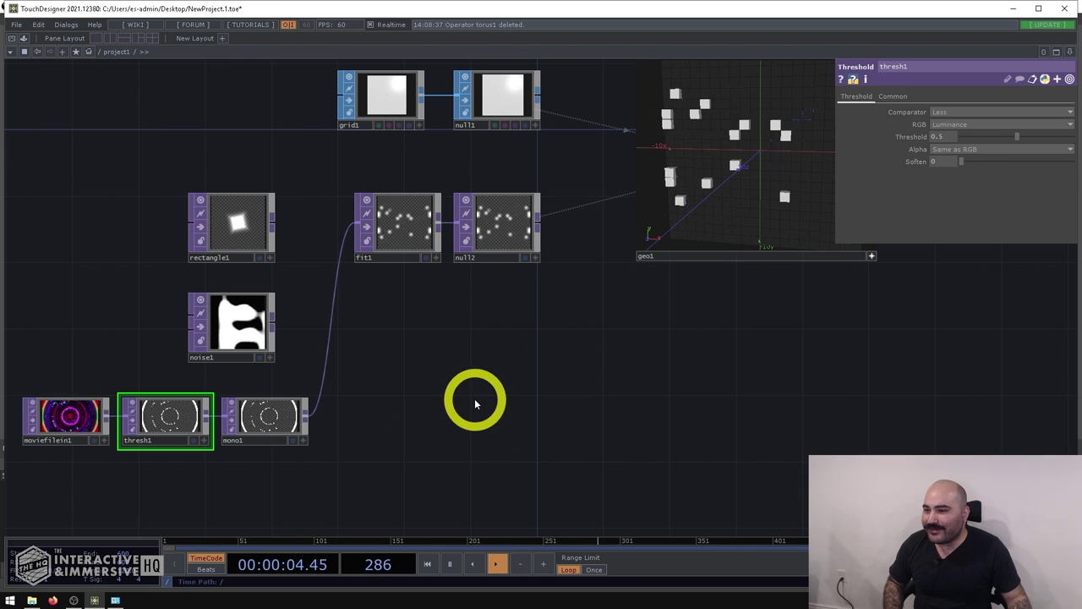
{"action": "left_click_drag", "start_coordinate": [533, 406], "coordinate": [137, 475]}
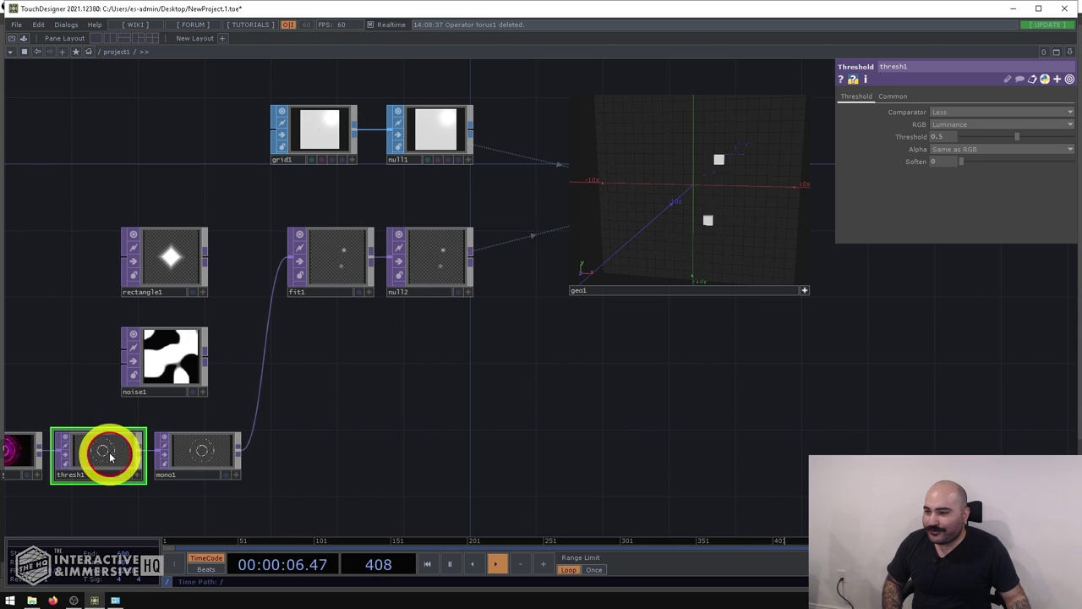
{"action": "left_click_drag", "start_coordinate": [1015, 137], "coordinate": [955, 142]}
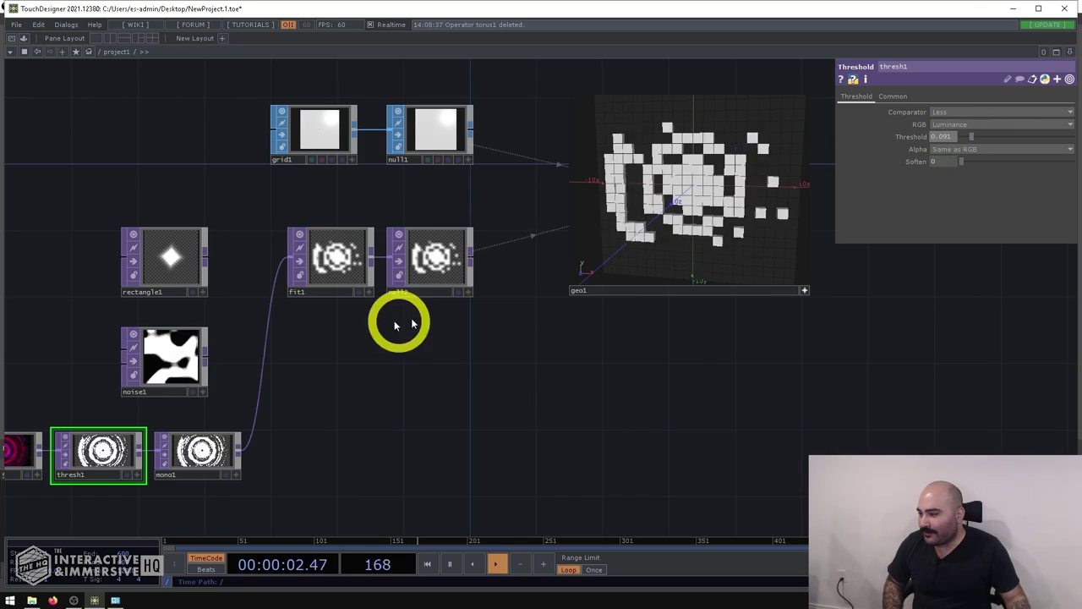
{"action": "scroll", "coordinate": [180, 456], "scroll_direction": "up", "scroll_amount": 6}
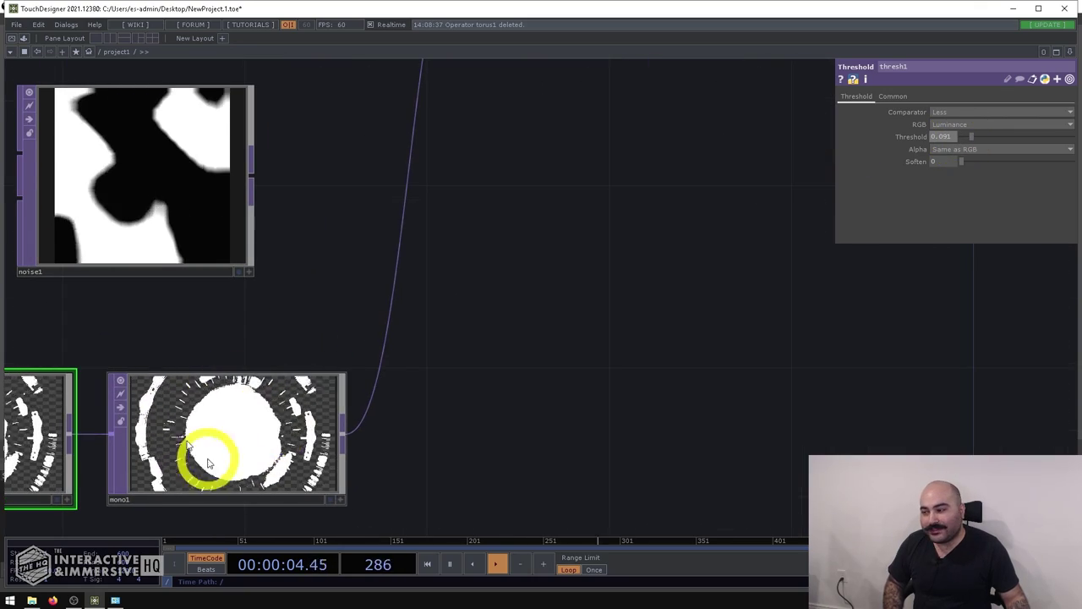
{"action": "scroll", "coordinate": [245, 431], "scroll_direction": "down", "scroll_amount": 6}
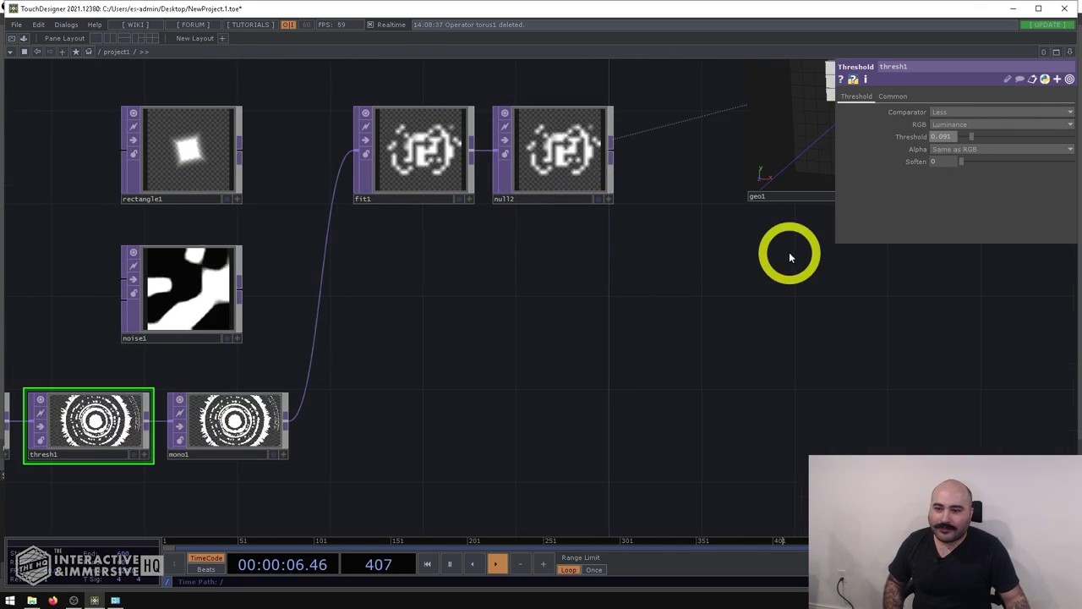
{"action": "left_click_drag", "start_coordinate": [970, 136], "coordinate": [1022, 136]}
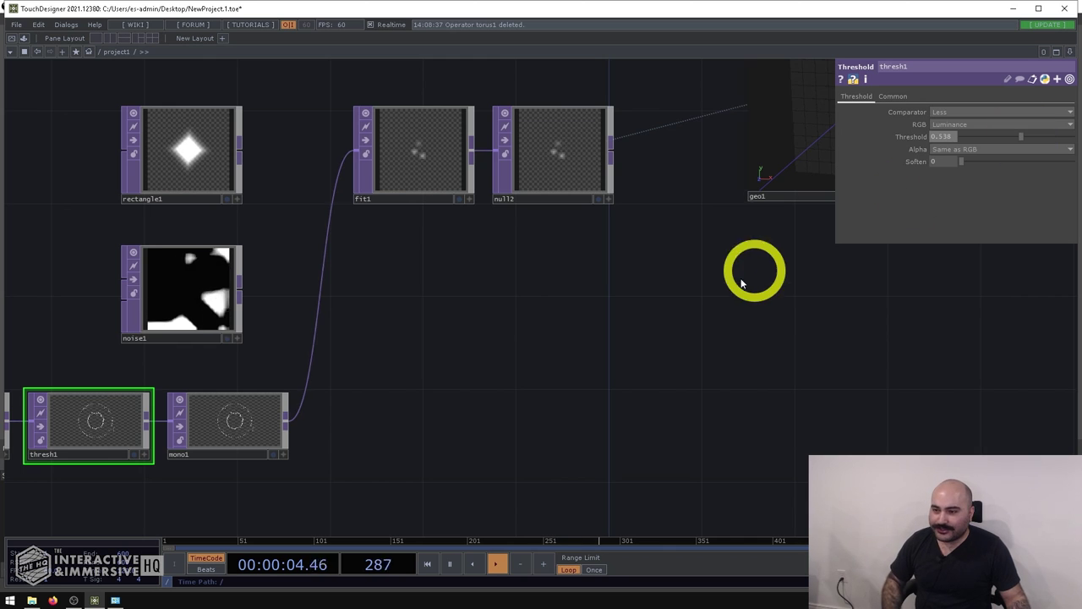
Bring geo1 into view and set thresh1's threshold to 0.178
{"action": "scroll", "coordinate": [748, 278], "scroll_direction": "down", "scroll_amount": 2}
{"action": "left_click_drag", "start_coordinate": [749, 279], "coordinate": [643, 250]}
{"action": "left_click", "coordinate": [987, 136]}
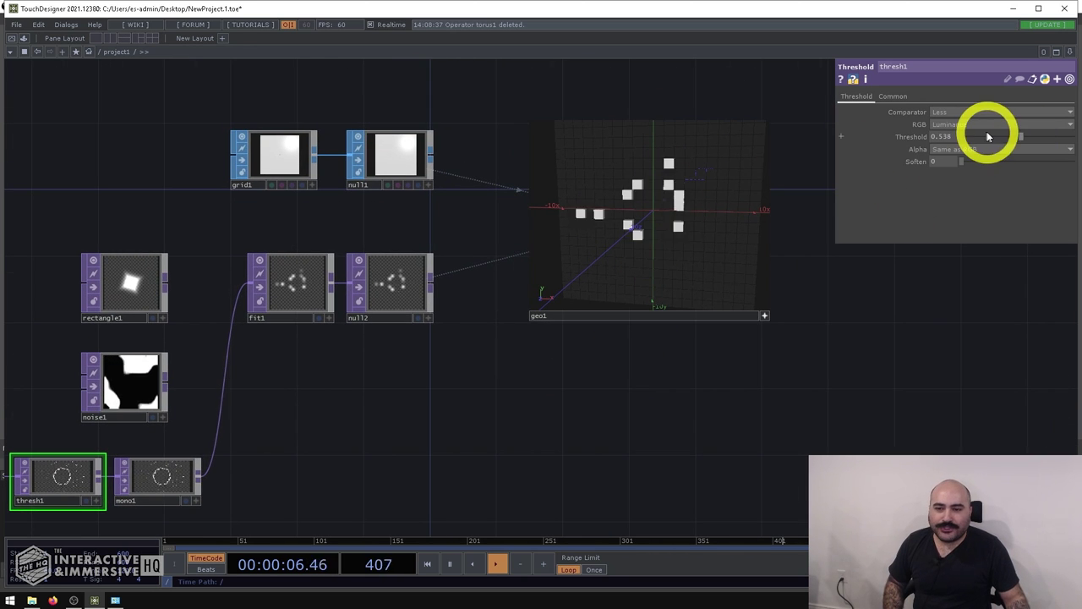
{"action": "left_click_drag", "start_coordinate": [1019, 137], "coordinate": [981, 142]}
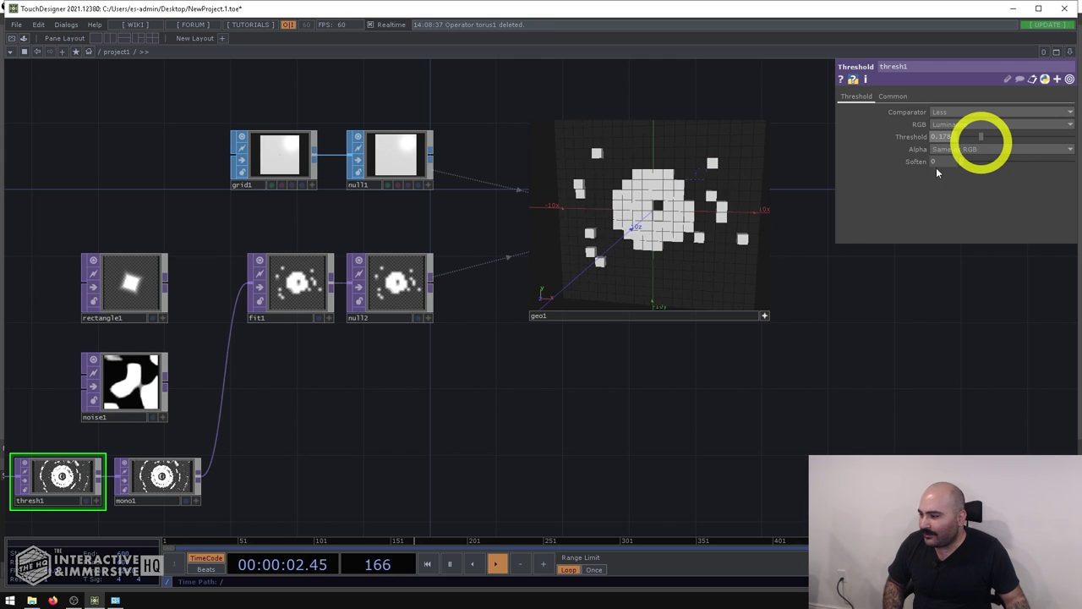
Try a small Soften amount on thresh1, watch geo1's boxes, and return Soften to 0
{"action": "left_click_drag", "start_coordinate": [292, 482], "coordinate": [361, 436]}
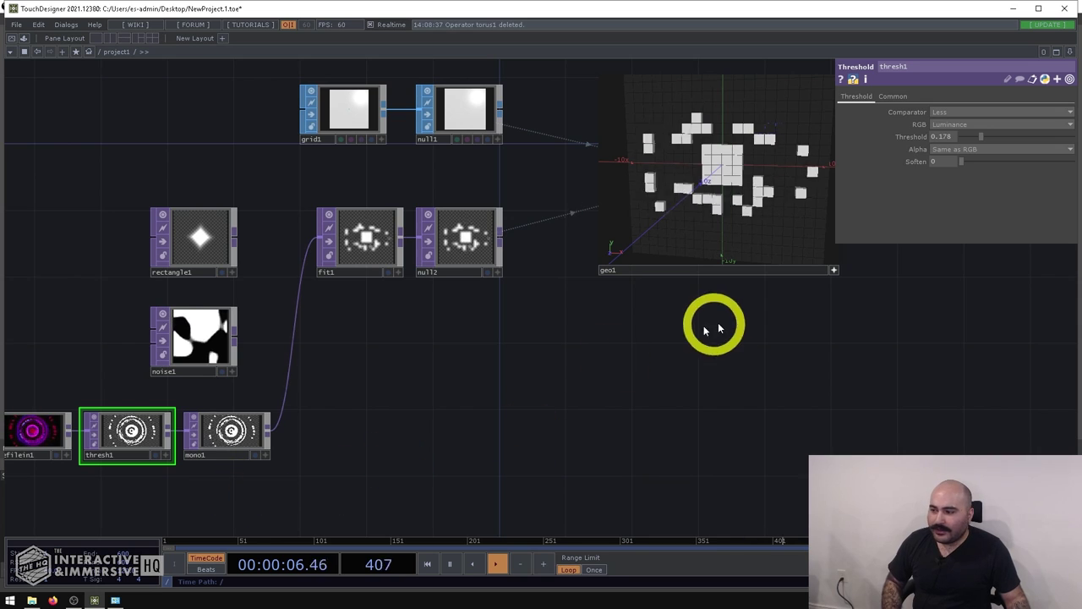
{"action": "mouse_move", "coordinate": [959, 161]}
{"action": "left_mouse_down"}
{"action": "mouse_move", "coordinate": [989, 162]}
{"action": "mouse_move", "coordinate": [969, 161]}
{"action": "left_mouse_up"}
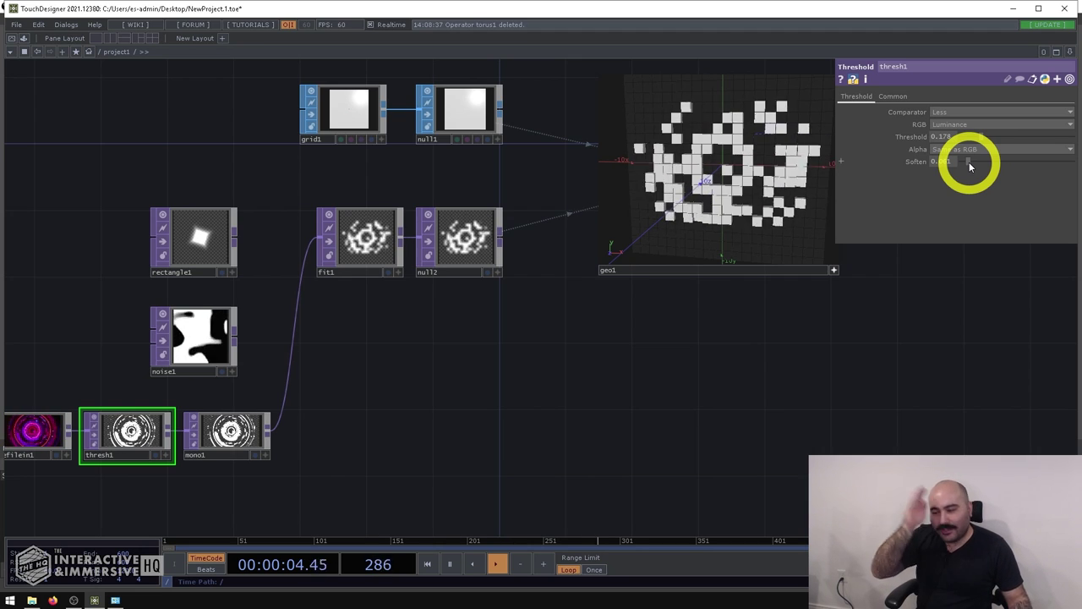
{"action": "left_click_drag", "start_coordinate": [969, 162], "coordinate": [937, 161]}
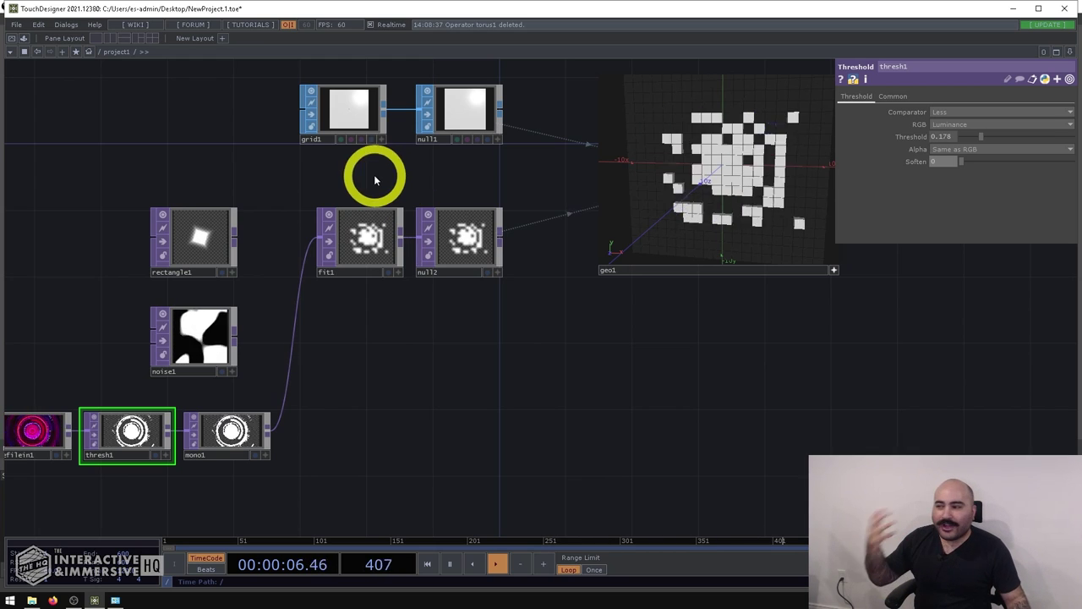
Open grid1's parameters, and feed fit1 from rectangle1 and noise1 in turn before reconnecting mono1
{"action": "left_click", "coordinate": [354, 123]}
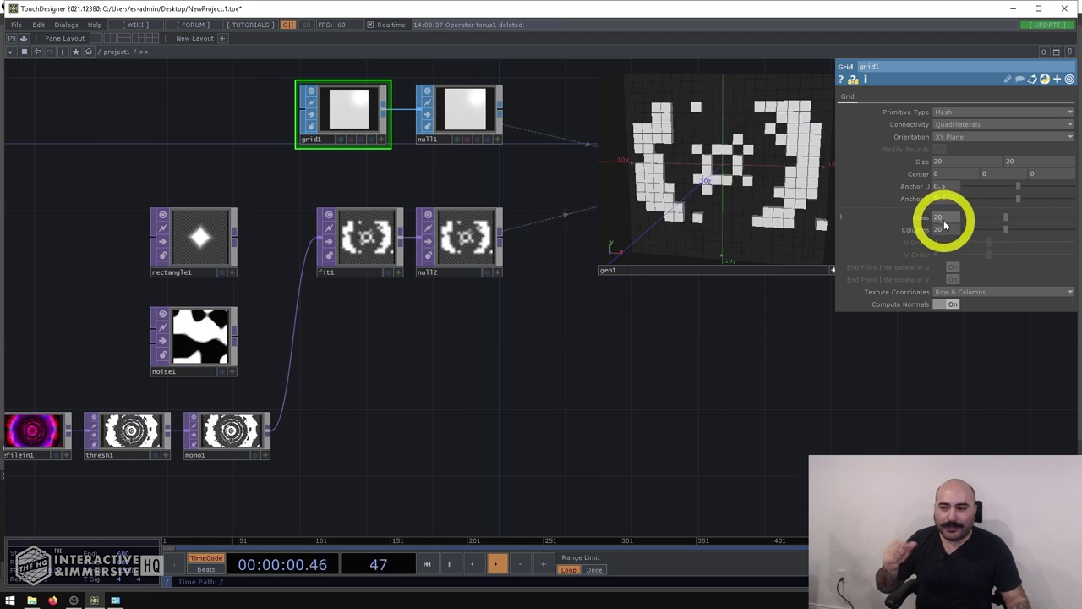
{"action": "left_click_drag", "start_coordinate": [236, 243], "coordinate": [329, 234]}
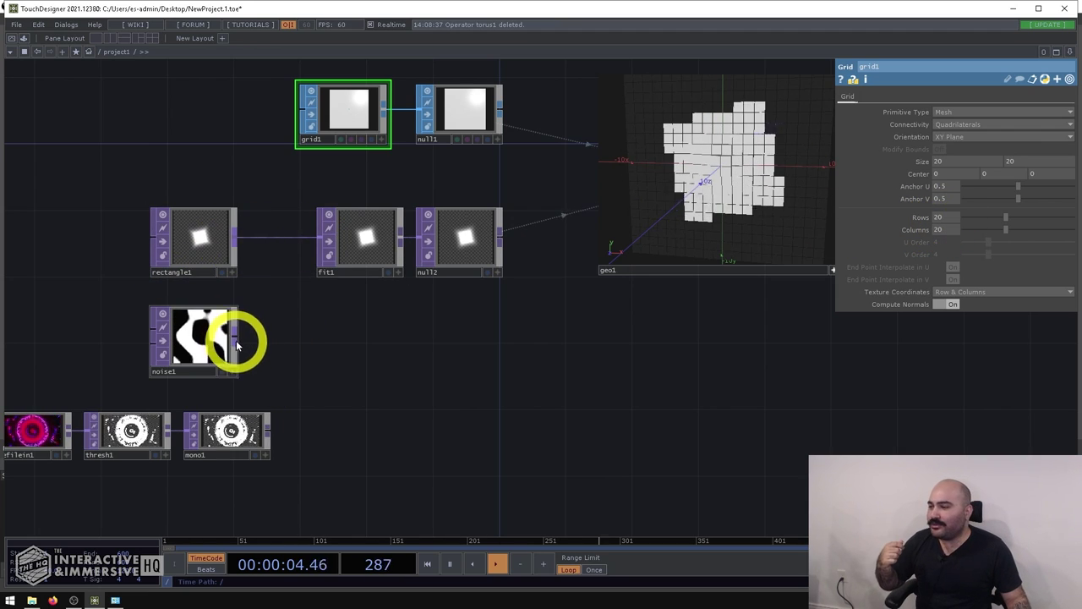
{"action": "left_click_drag", "start_coordinate": [328, 257], "coordinate": [328, 258]}
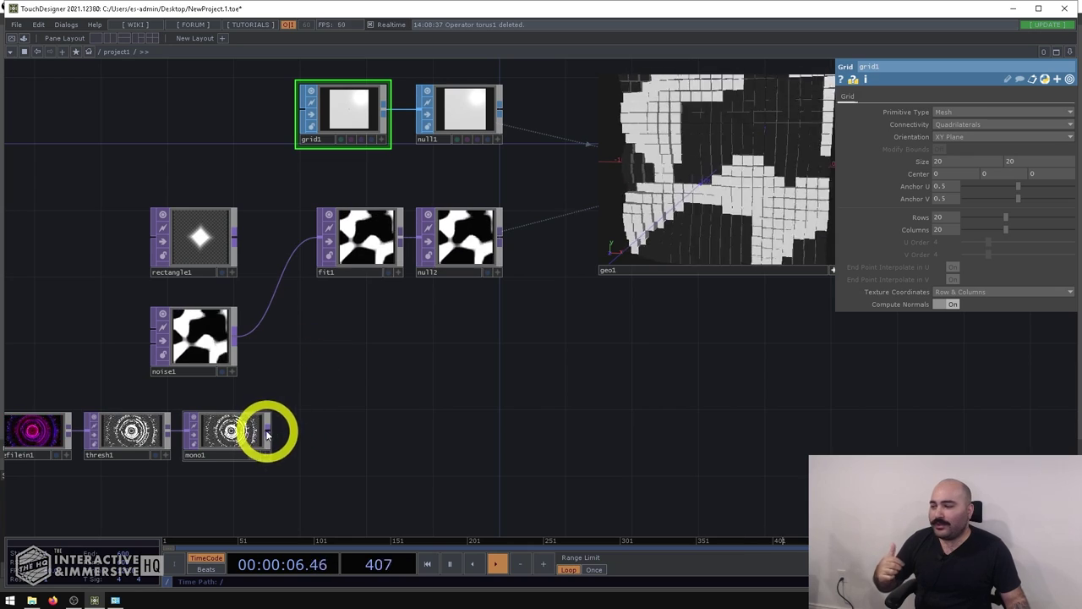
{"action": "left_click_drag", "start_coordinate": [267, 431], "coordinate": [317, 245]}
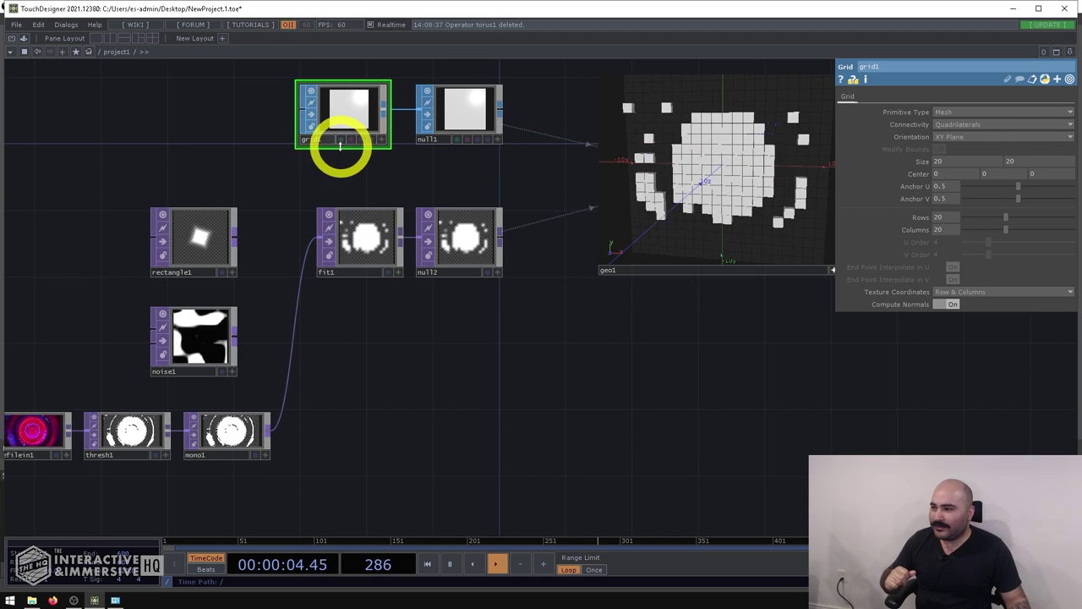
Move grid1 farther from null1 and set its rows and columns to 50, checking the effect in geo1's error details
{"action": "left_click_drag", "start_coordinate": [352, 109], "coordinate": [217, 104]}
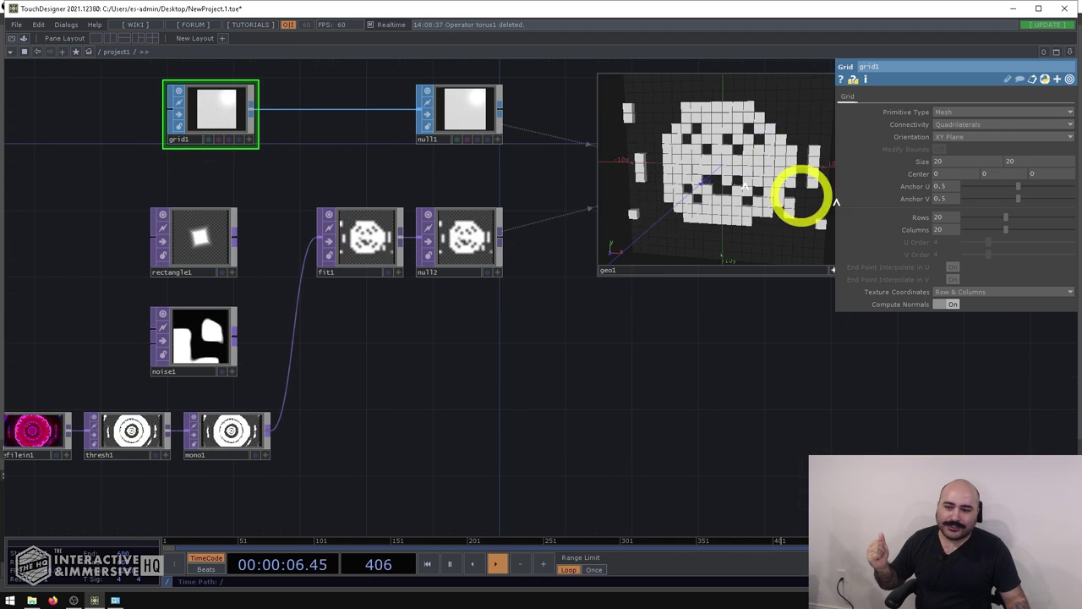
{"action": "left_click", "coordinate": [936, 218]}
{"action": "left_click_drag", "start_coordinate": [937, 218], "coordinate": [671, 369]}
{"action": "left_click", "coordinate": [702, 162]}
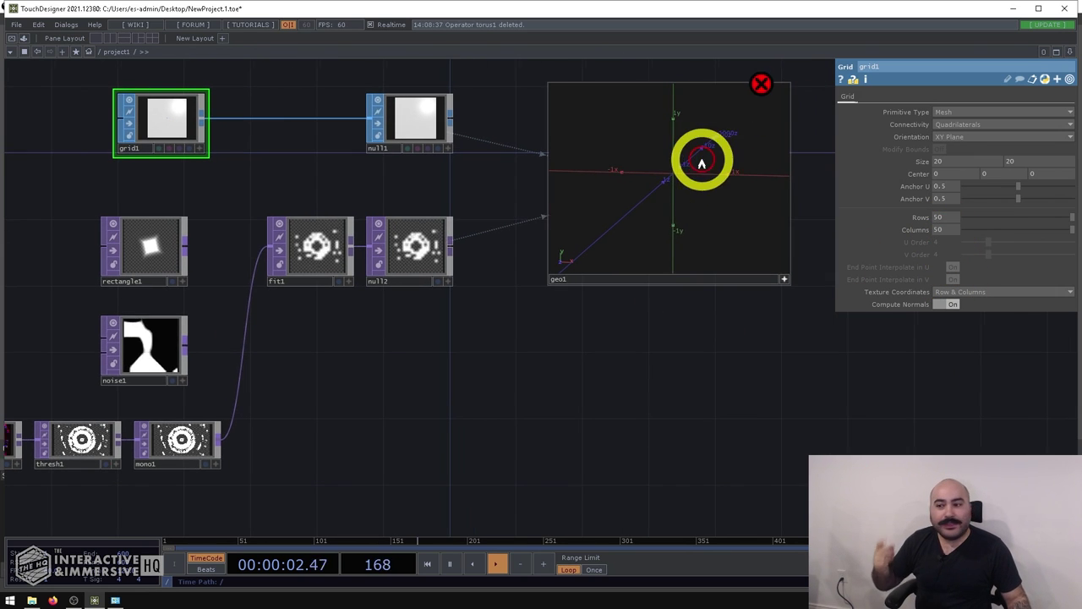
{"action": "middle_click_drag", "start_coordinate": [762, 85], "coordinate": [580, 98]}
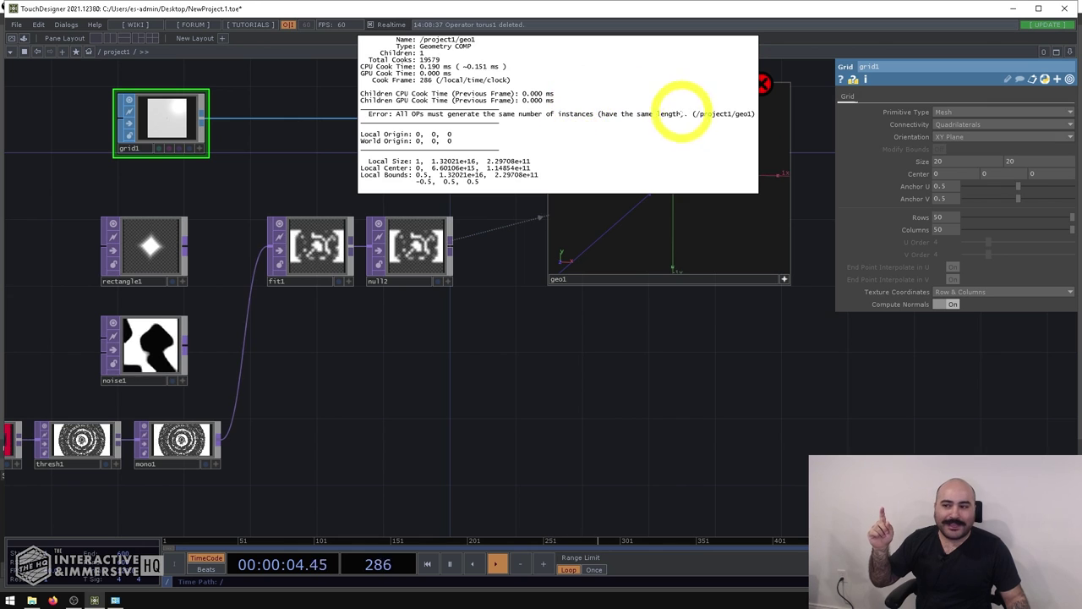
Set fit1's custom output resolution to 50 by 50 and orbit geo1 to check the instanced boxes
{"action": "middle_click_drag", "start_coordinate": [674, 127], "coordinate": [400, 365]}
{"action": "left_click", "coordinate": [321, 250]}
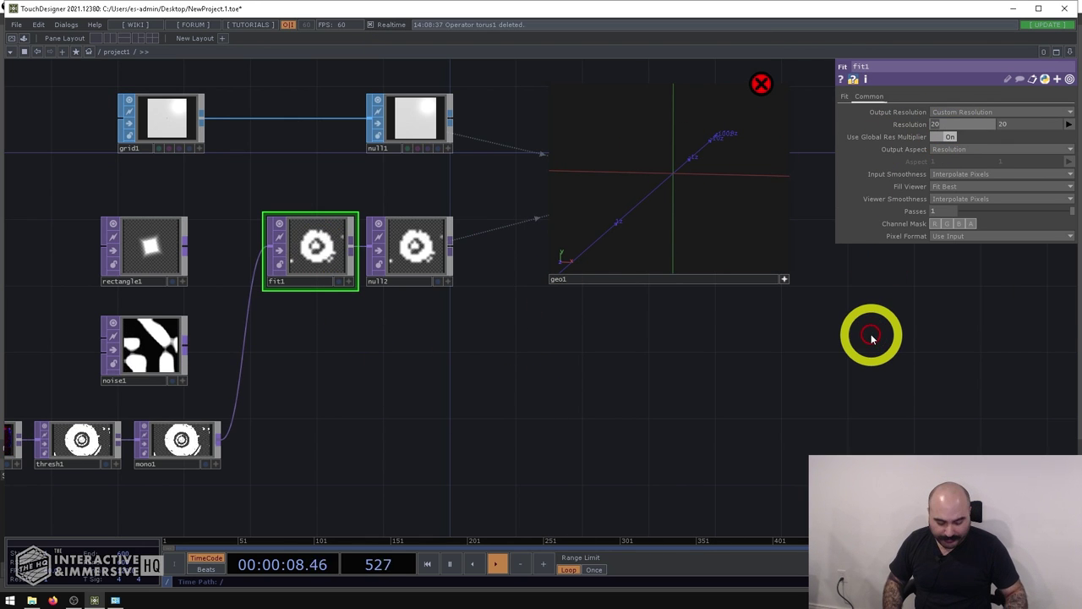
{"action": "type", "text": "50"}
{"action": "key", "text": "Return"}
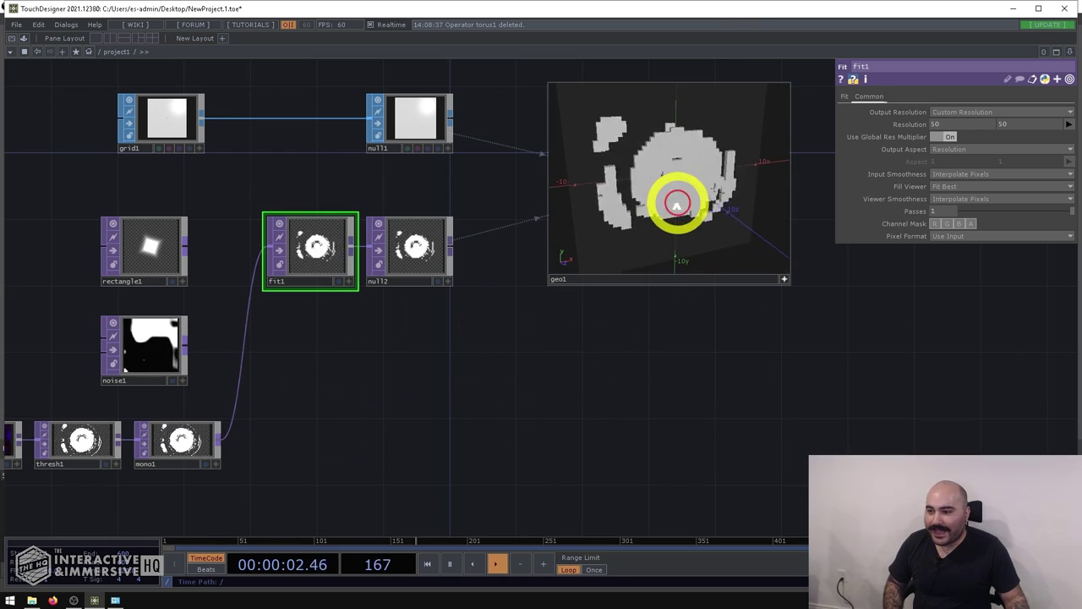
{"action": "left_click_drag", "start_coordinate": [679, 194], "coordinate": [663, 201]}
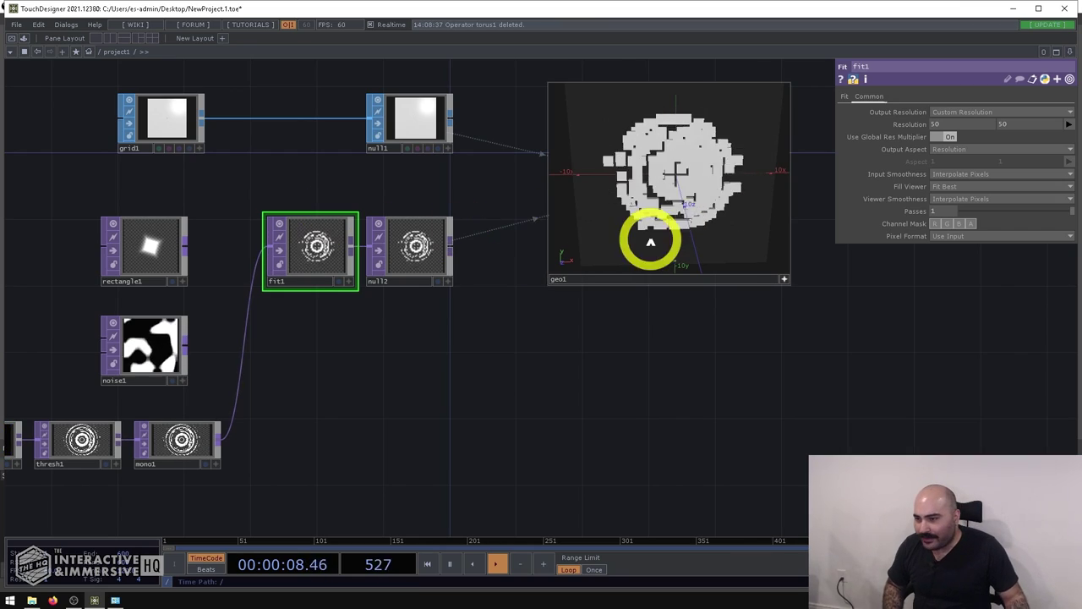
Set grid1's size to 50 by 50 and raise thresh1's threshold to 0.229
{"action": "left_click", "coordinate": [145, 118]}
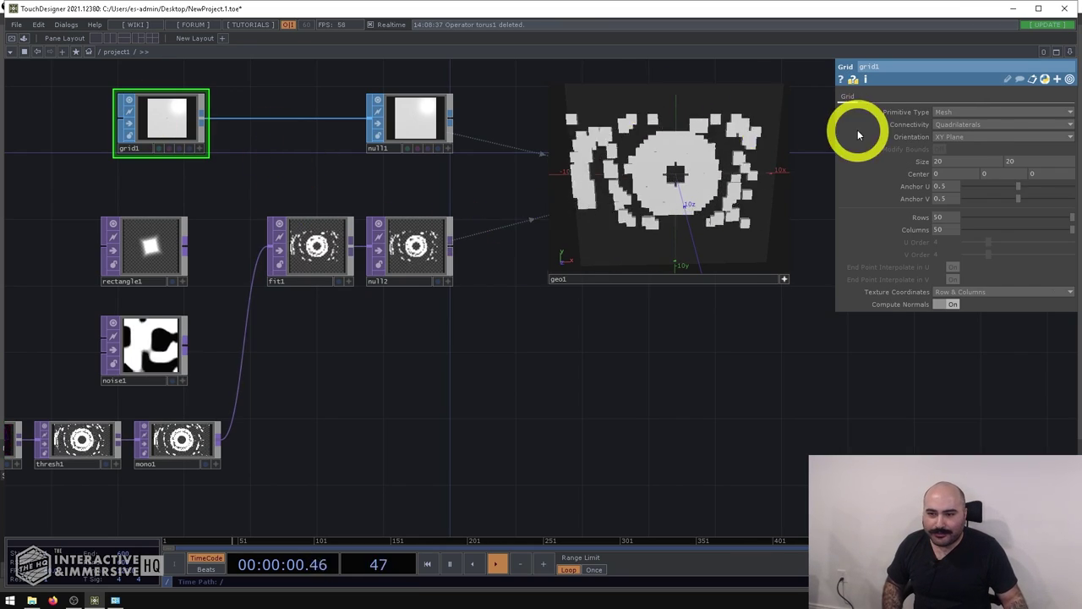
{"action": "left_click_drag", "start_coordinate": [990, 164], "coordinate": [920, 403]}
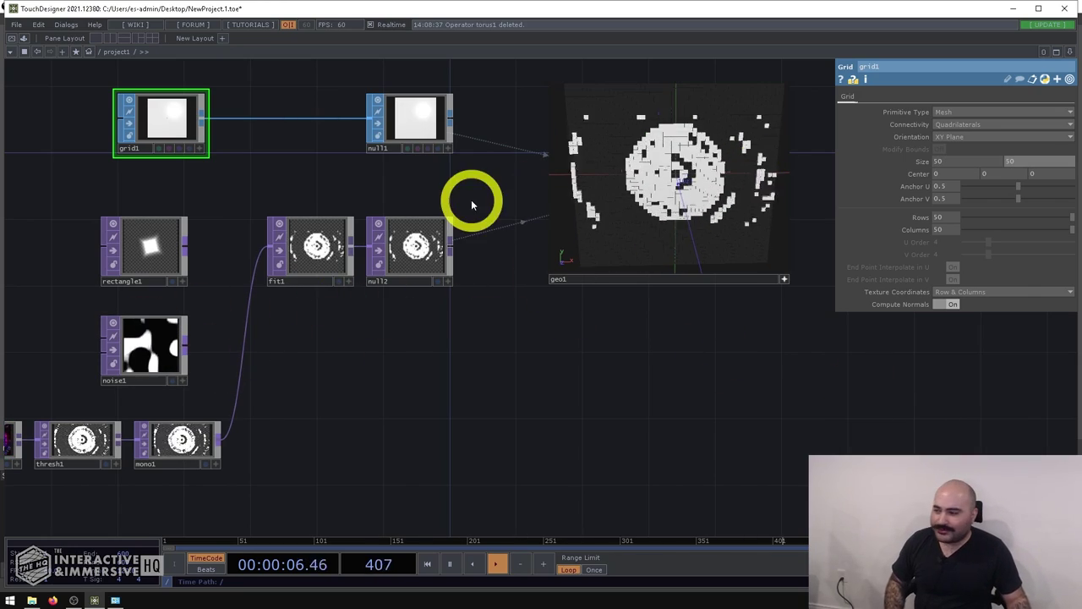
{"action": "left_click", "coordinate": [73, 446]}
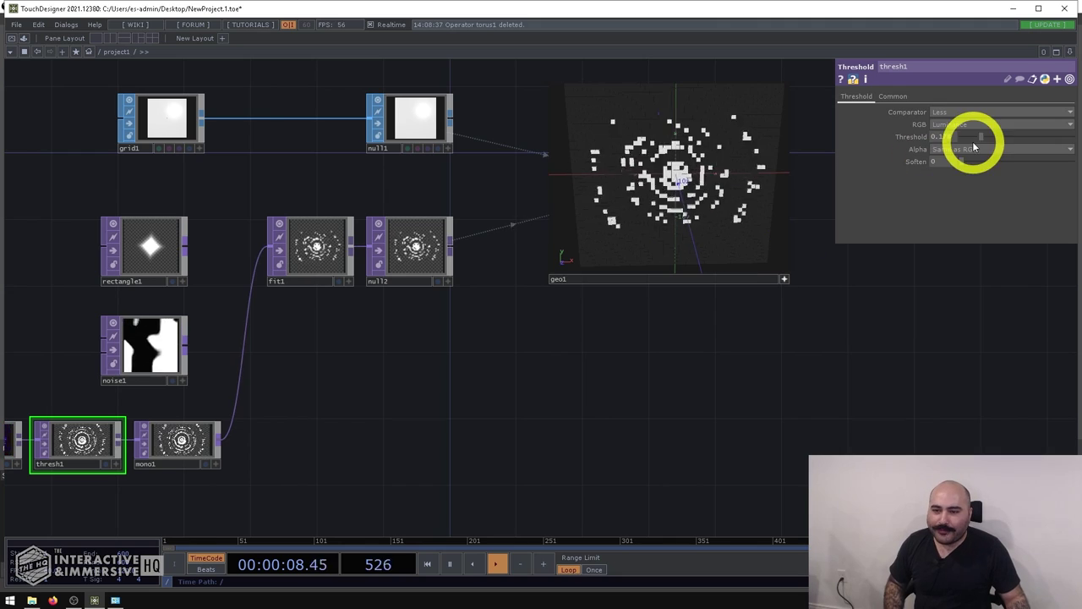
{"action": "left_click_drag", "start_coordinate": [982, 135], "coordinate": [986, 135]}
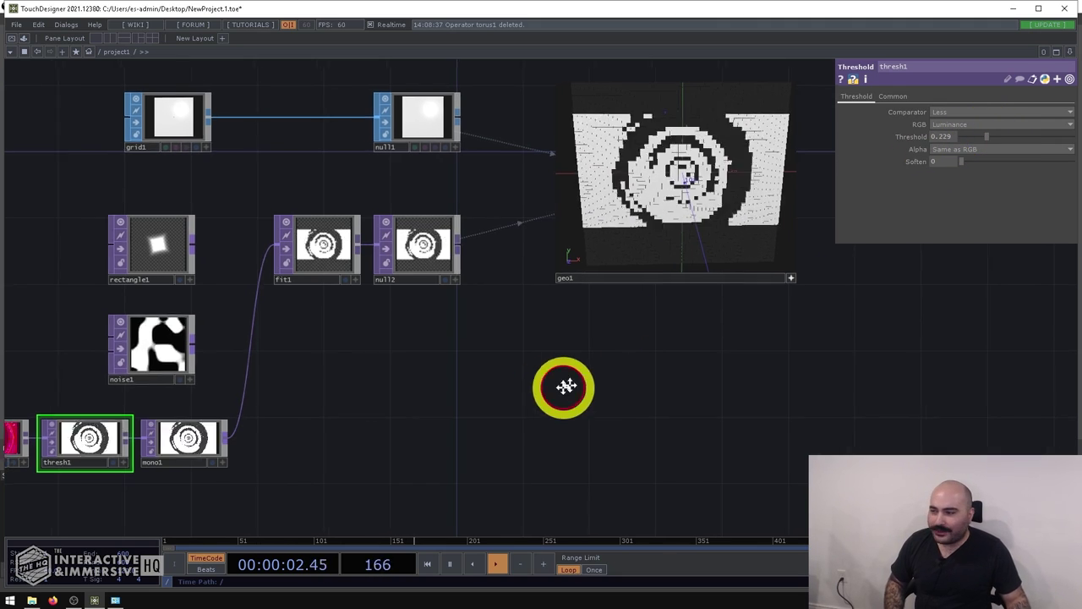
Load the Count movie from TouchDesigner's Samples/Map folder into moviefilein1
{"action": "left_click_drag", "start_coordinate": [560, 386], "coordinate": [326, 345]}
{"action": "left_click", "coordinate": [161, 410]}
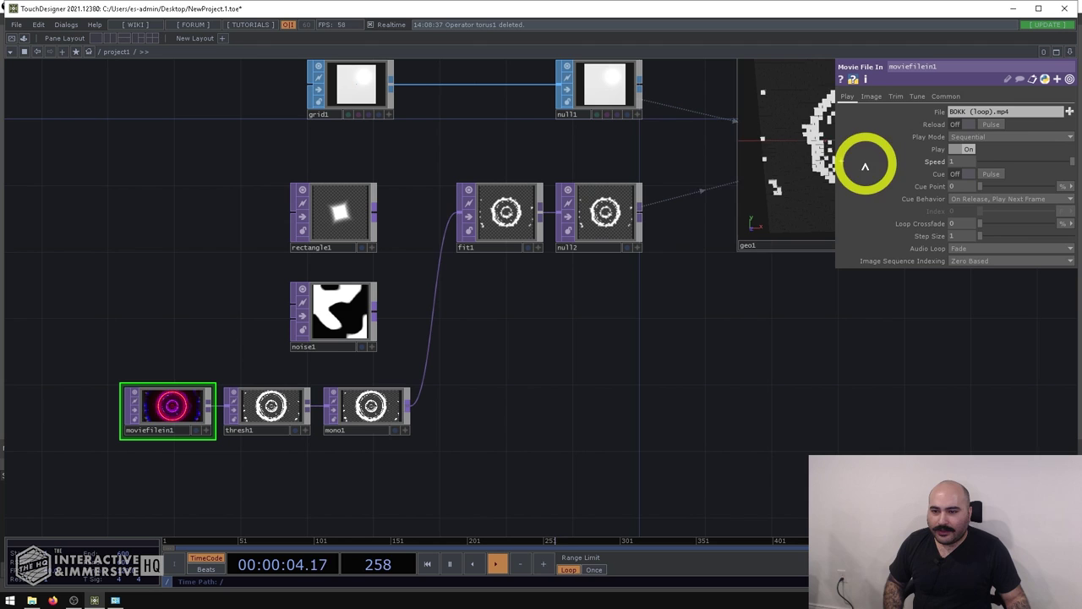
{"action": "left_click", "coordinate": [1068, 110]}
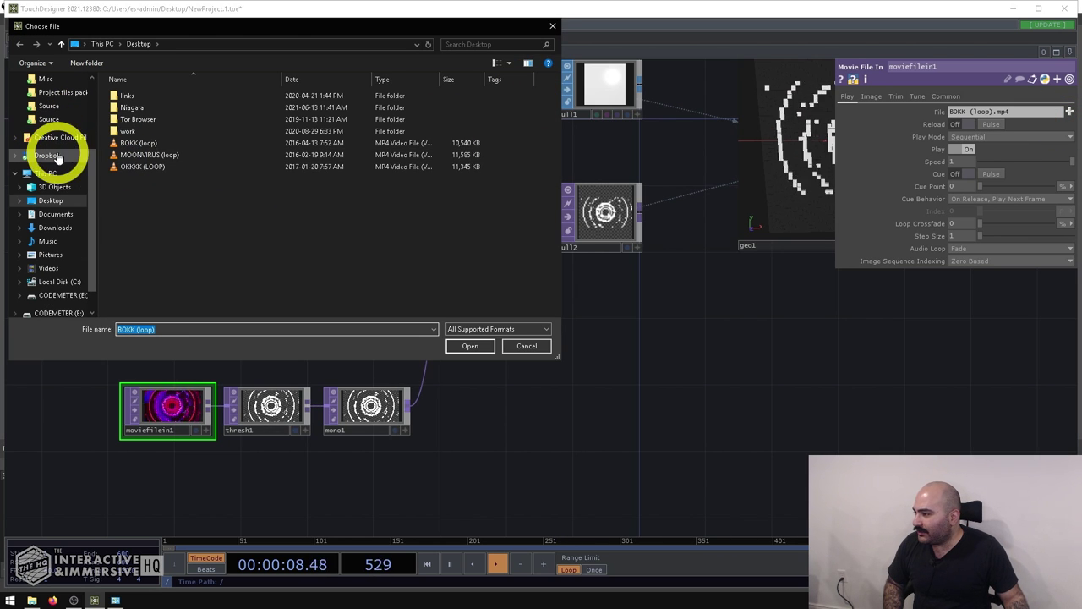
{"action": "left_click", "coordinate": [52, 280]}
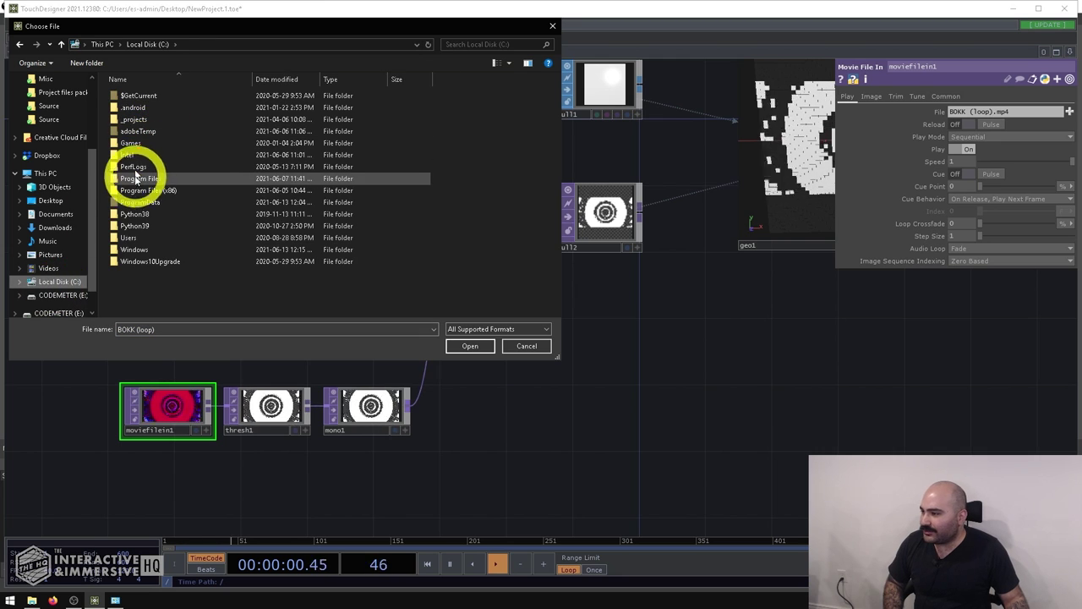
{"action": "double_click", "coordinate": [133, 182]}
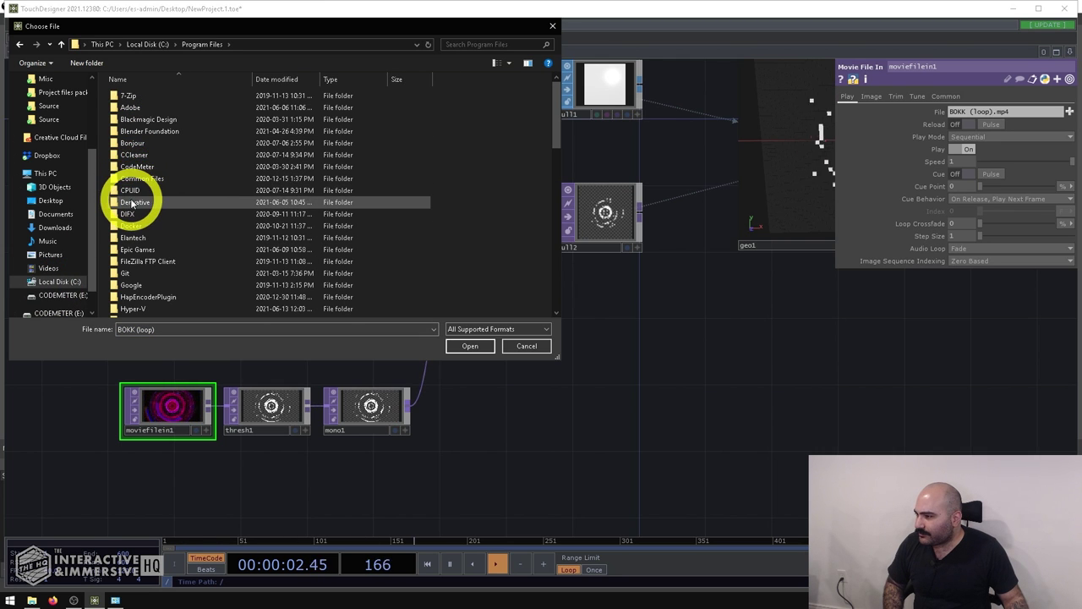
{"action": "double_click", "coordinate": [135, 190]}
{"action": "double_click", "coordinate": [142, 108]}
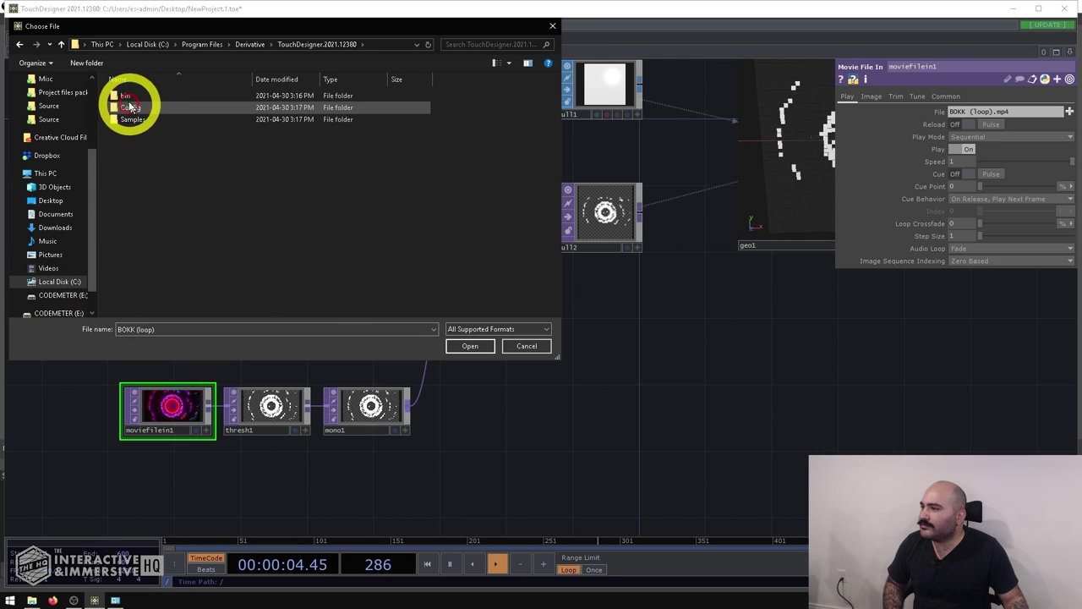
{"action": "double_click", "coordinate": [128, 125]}
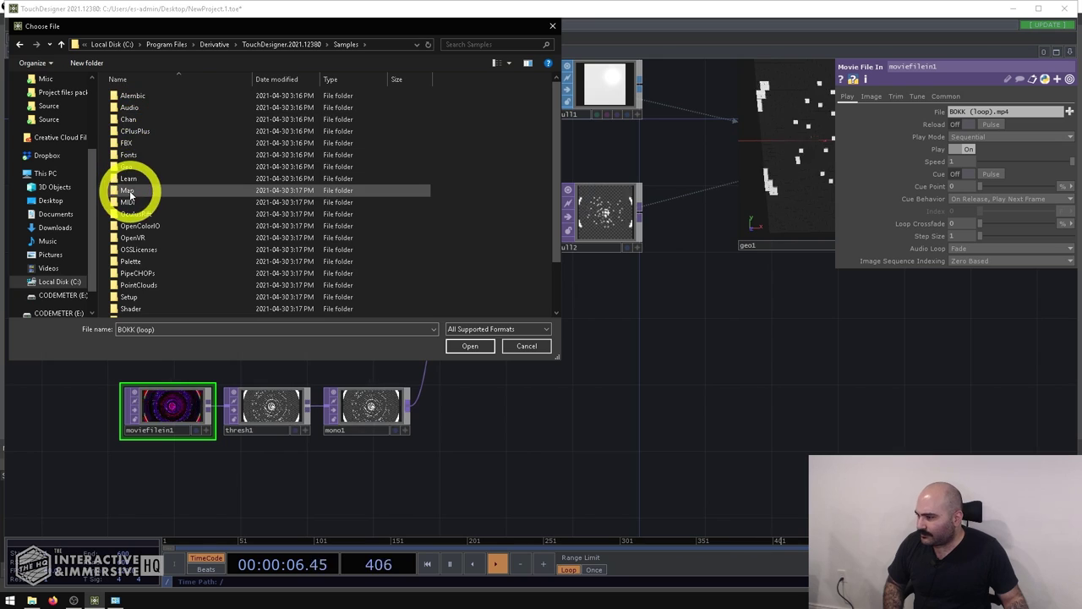
{"action": "double_click", "coordinate": [130, 182]}
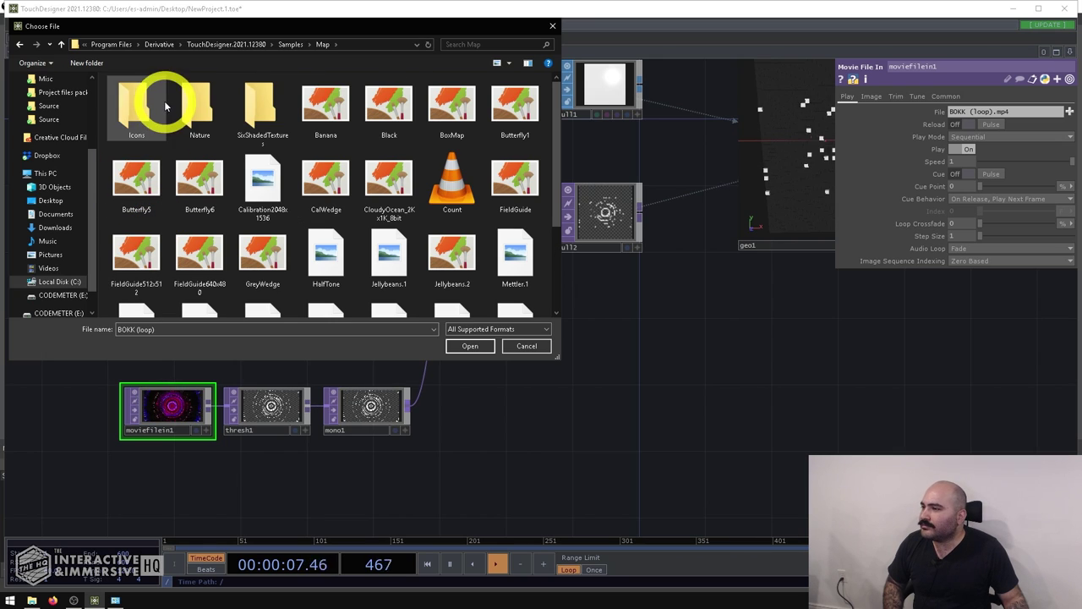
{"action": "double_click", "coordinate": [449, 181]}
Raise thresh1's threshold to 0.518 and watch the number shapes in geo1
{"action": "left_click_drag", "start_coordinate": [804, 356], "coordinate": [662, 372]}
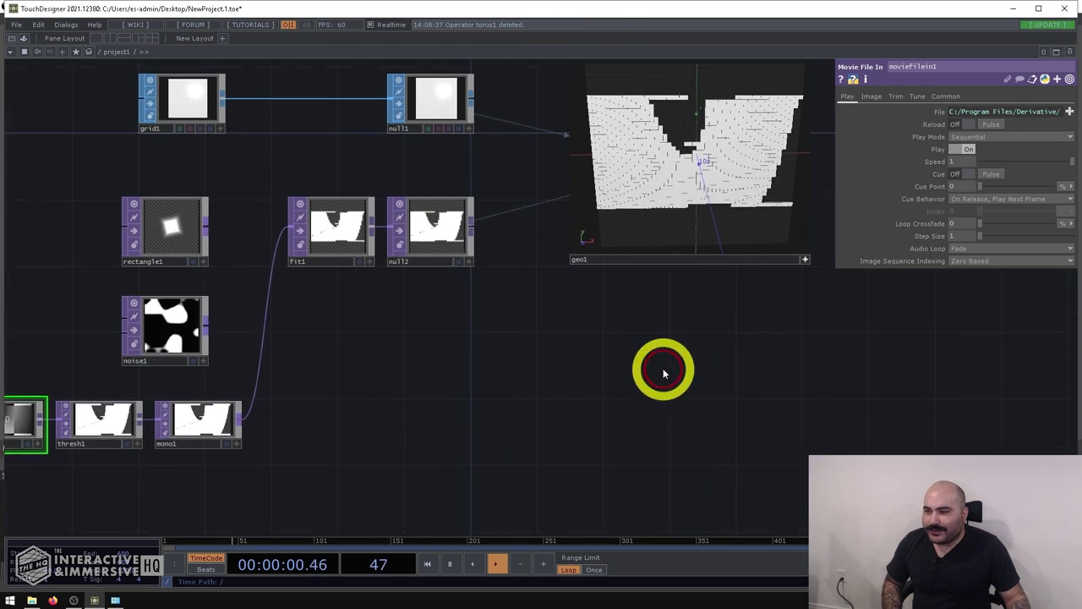
{"action": "left_click", "coordinate": [98, 435]}
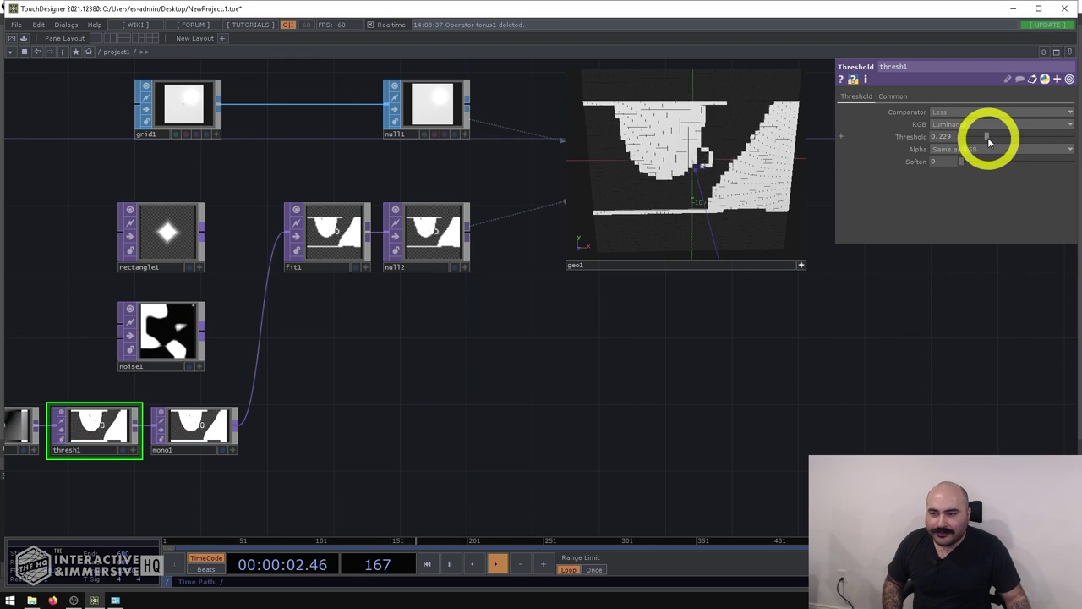
{"action": "left_click_drag", "start_coordinate": [989, 136], "coordinate": [1022, 136]}
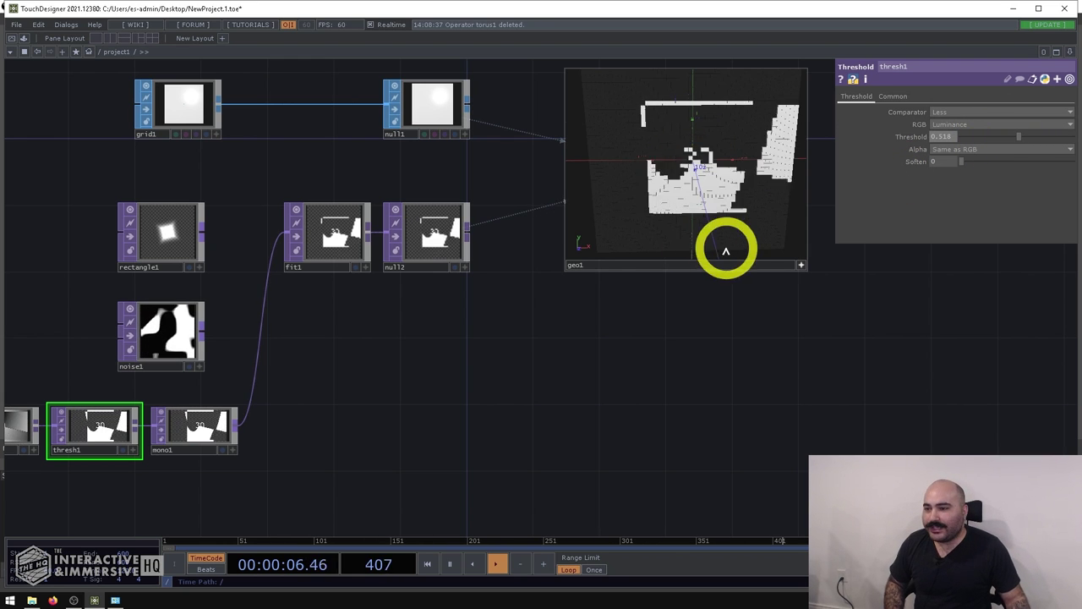
{"action": "left_click_drag", "start_coordinate": [607, 412], "coordinate": [656, 403]}
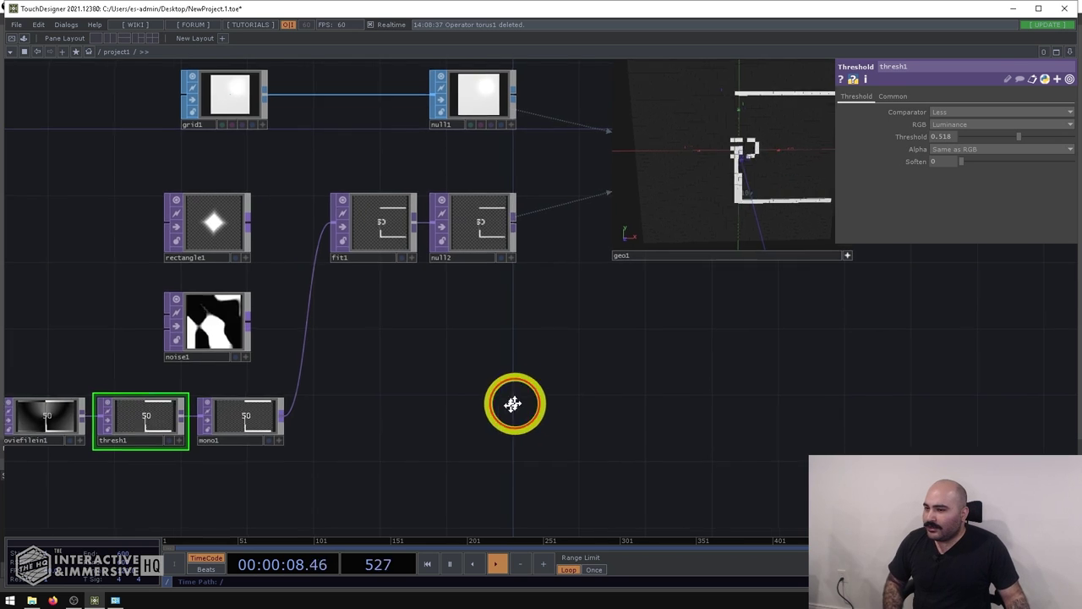
{"action": "left_click_drag", "start_coordinate": [514, 403], "coordinate": [531, 437]}
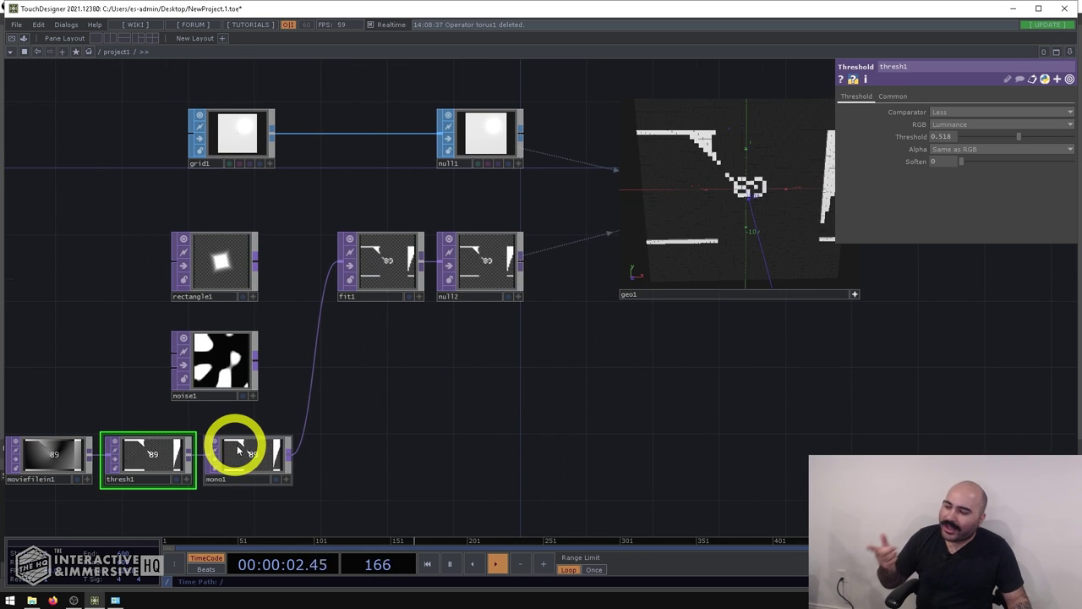
Inspect mono1 and moviefilein1, set thresh1's pixel format to 32-bit float (RGBA), and check the format in its node info
{"action": "left_click", "coordinate": [255, 457]}
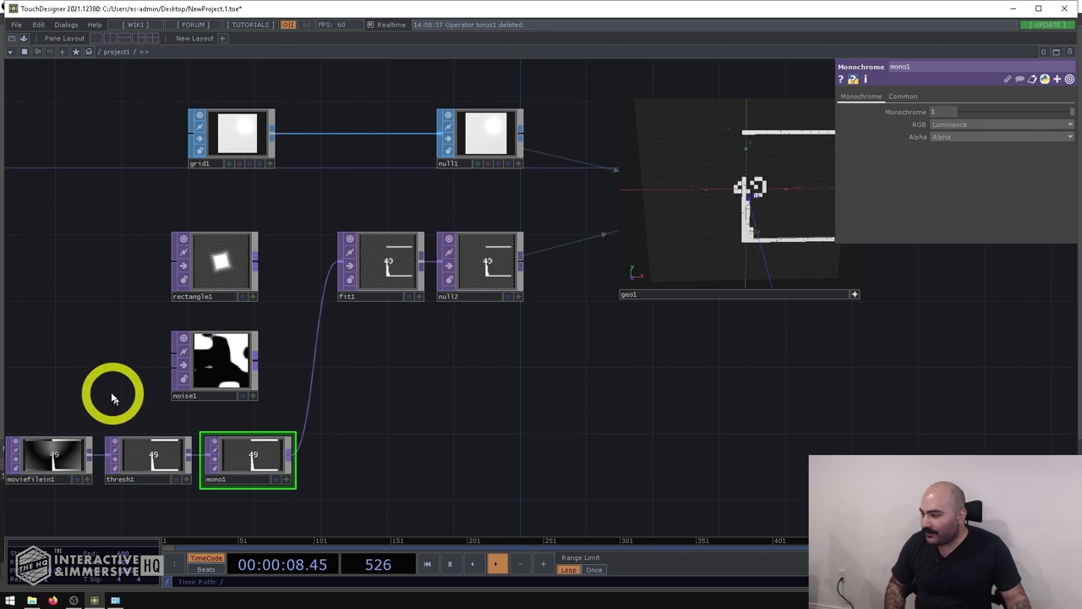
{"action": "left_click_drag", "start_coordinate": [111, 392], "coordinate": [170, 393]}
{"action": "left_click", "coordinate": [128, 451]}
{"action": "middle_click", "coordinate": [127, 452]}
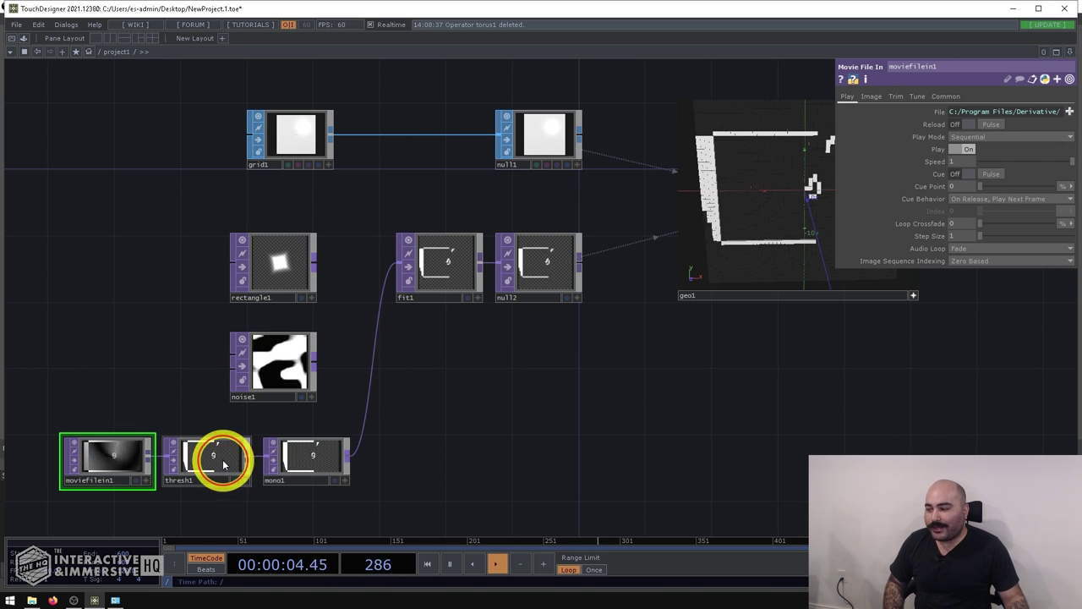
{"action": "left_click", "coordinate": [229, 462]}
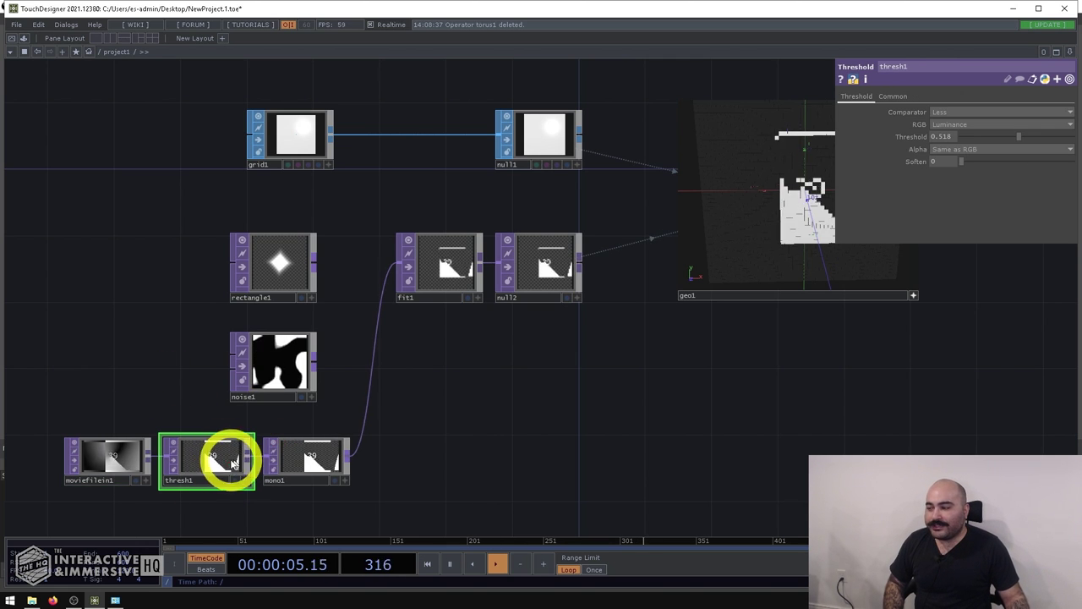
{"action": "left_click", "coordinate": [892, 97]}
{"action": "left_click", "coordinate": [945, 240]}
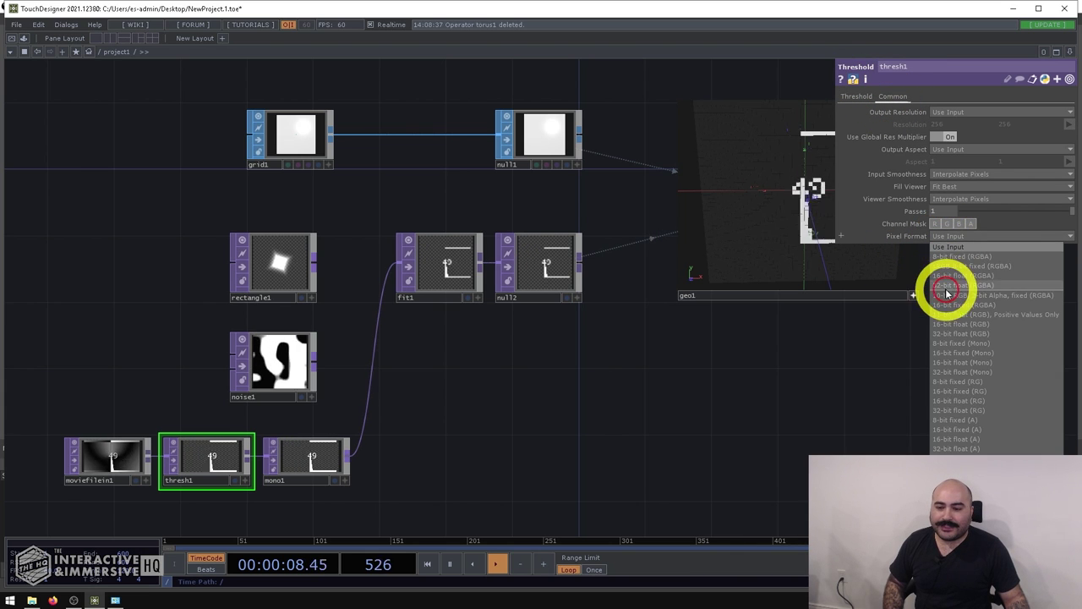
{"action": "left_click", "coordinate": [955, 288]}
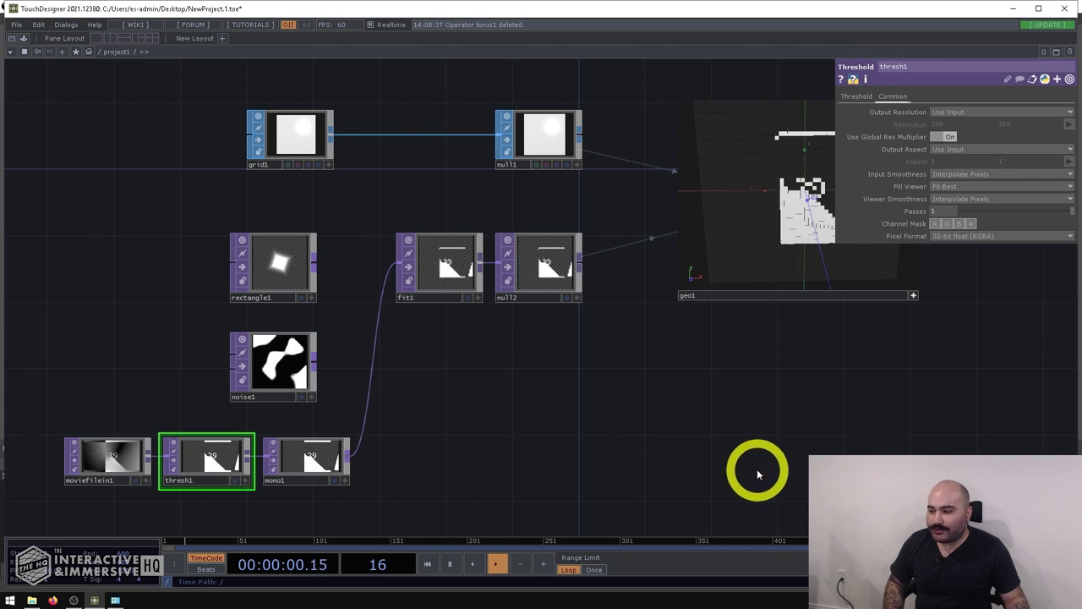
{"action": "middle_click", "coordinate": [201, 466]}
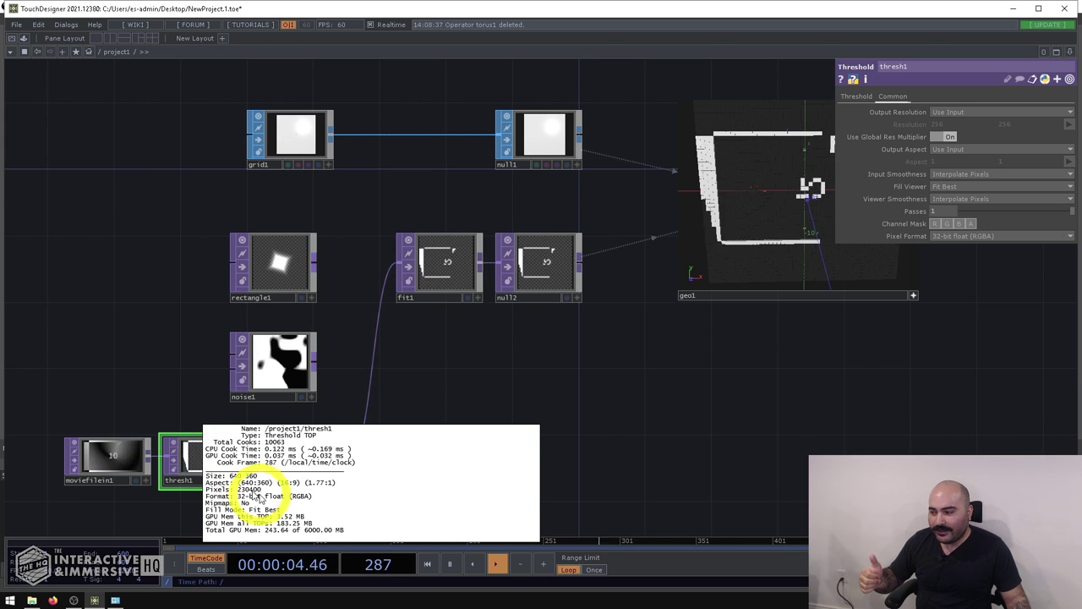
{"action": "left_click", "coordinate": [416, 408]}
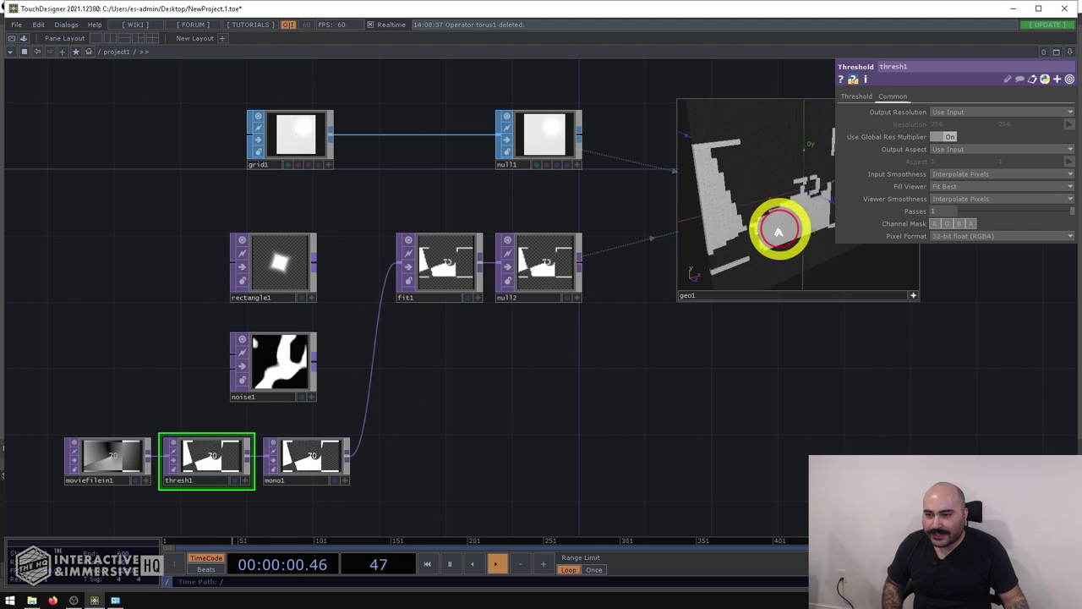
Insert a Math TOP between mono1 and fit1, placed beside mono1
{"action": "left_click", "coordinate": [347, 457]}
{"action": "type", "text": "math"}
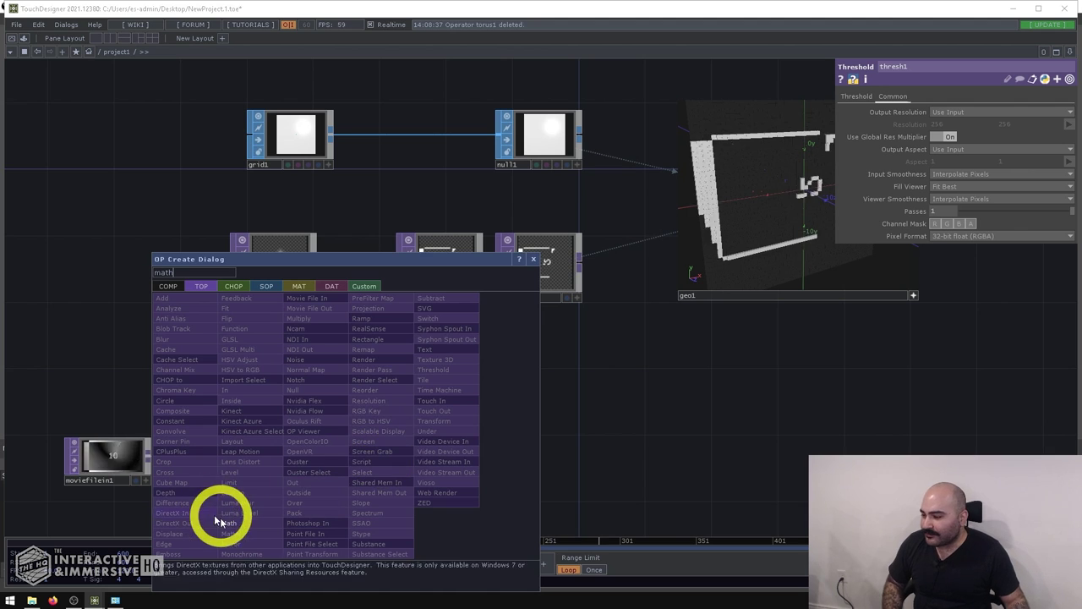
{"action": "left_click", "coordinate": [222, 521]}
{"action": "left_click", "coordinate": [404, 453]}
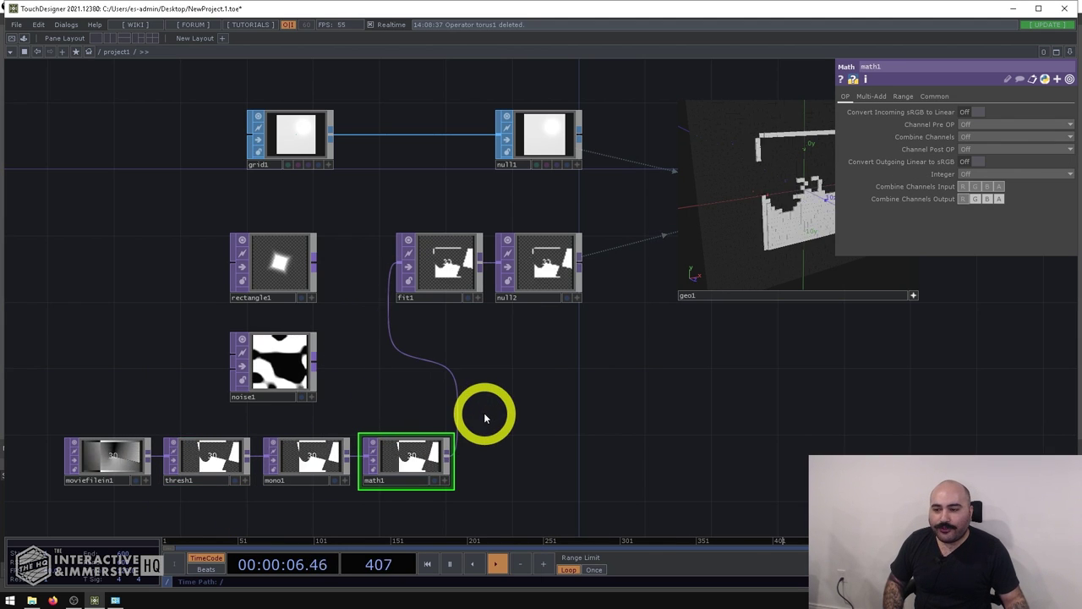
Set math1's To Range to 0 through 10 and orbit geo1 to check the box depth
{"action": "left_click_drag", "start_coordinate": [485, 417], "coordinate": [686, 194]}
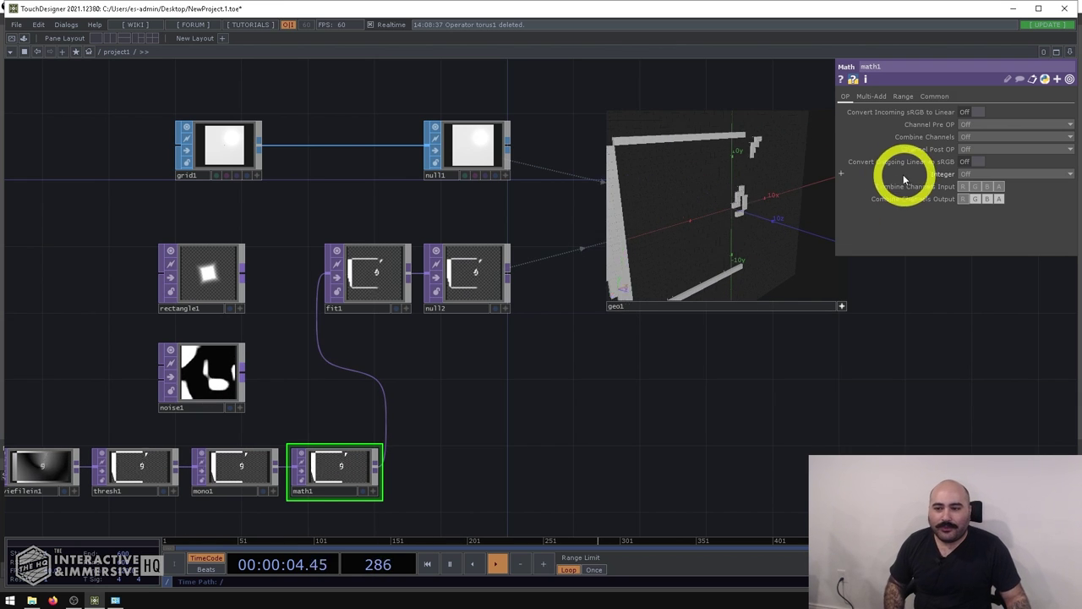
{"action": "left_click", "coordinate": [897, 97]}
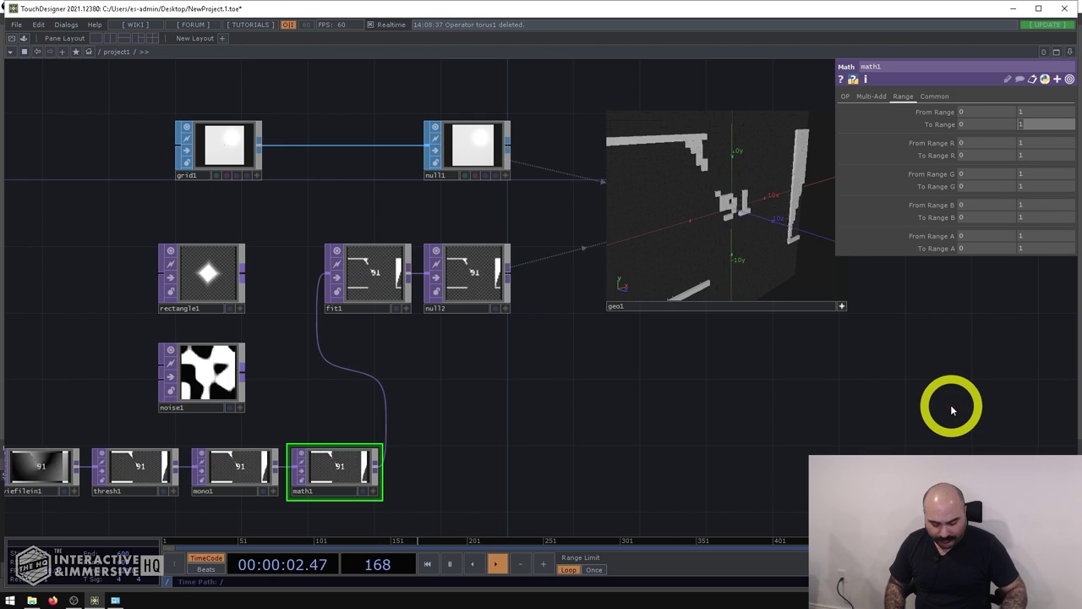
{"action": "type", "text": "0"}
{"action": "key", "text": "Return"}
{"action": "left_click_drag", "start_coordinate": [719, 270], "coordinate": [764, 257]}
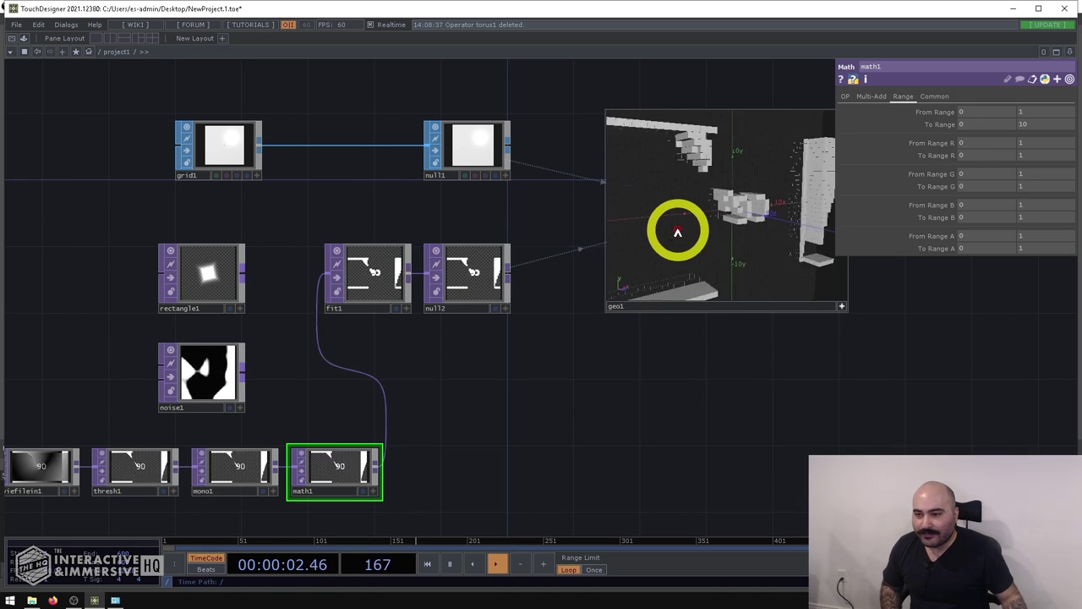
Review math1's OP options, geo1's boxes from another angle, the box1 inside geo1, and the source nodes feeding the instances
{"action": "left_click", "coordinate": [846, 98]}
{"action": "left_click_drag", "start_coordinate": [769, 234], "coordinate": [753, 275]}
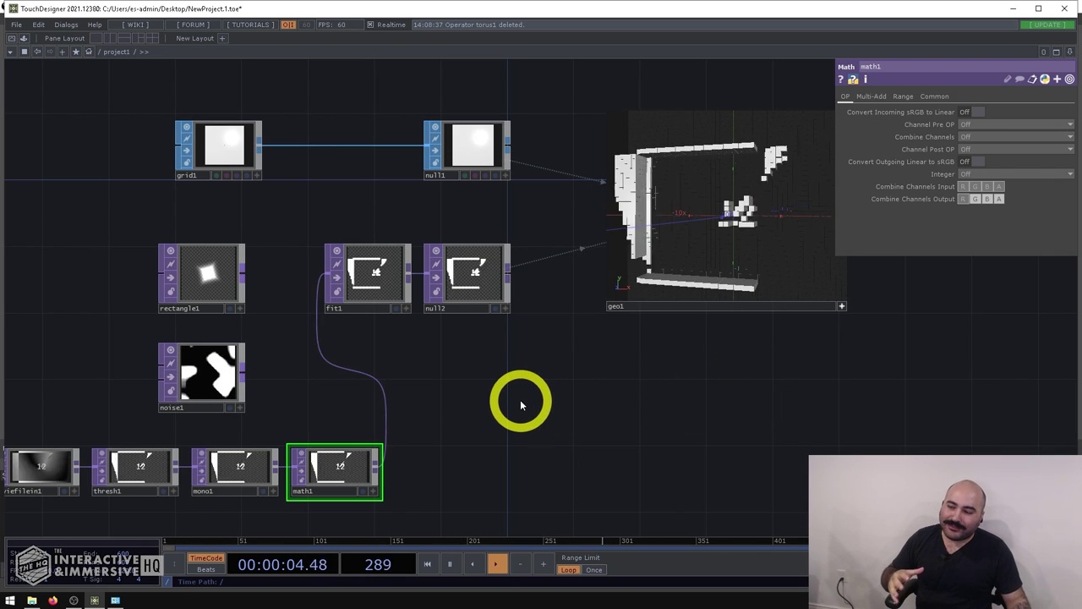
{"action": "left_click", "coordinate": [205, 146]}
{"action": "left_click_drag", "start_coordinate": [660, 351], "coordinate": [681, 245]}
{"action": "key", "text": "i"}
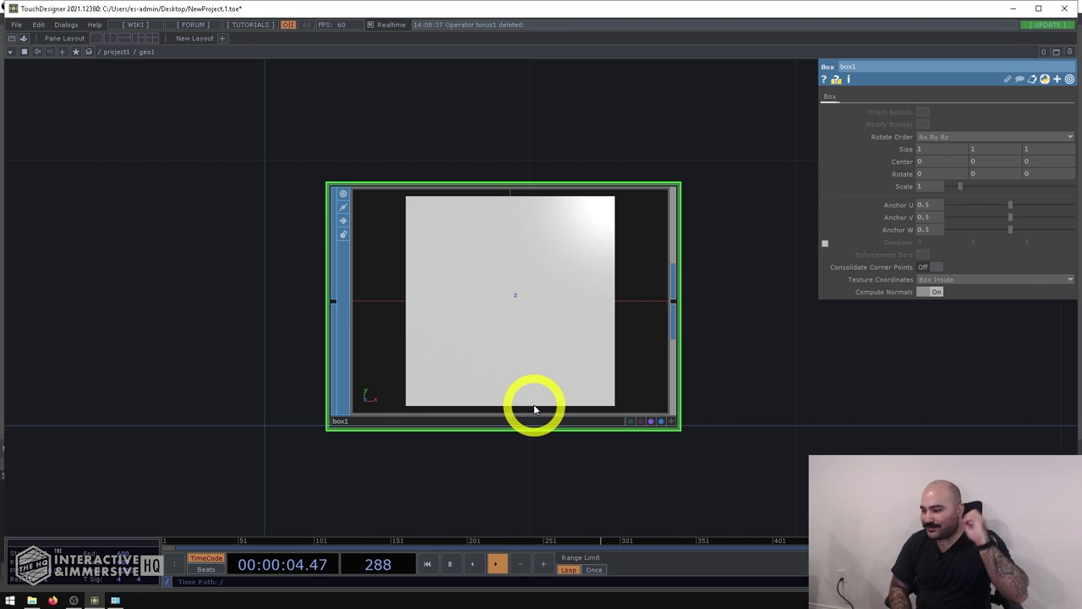
{"action": "key", "text": "u"}
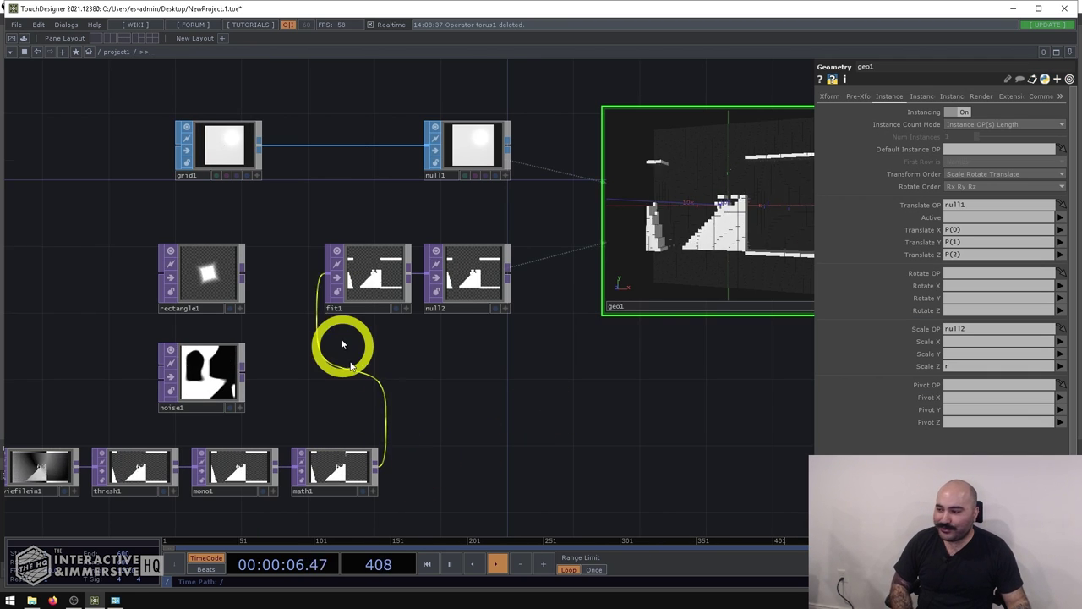
{"action": "left_click", "coordinate": [203, 287]}
{"action": "left_click", "coordinate": [241, 469]}
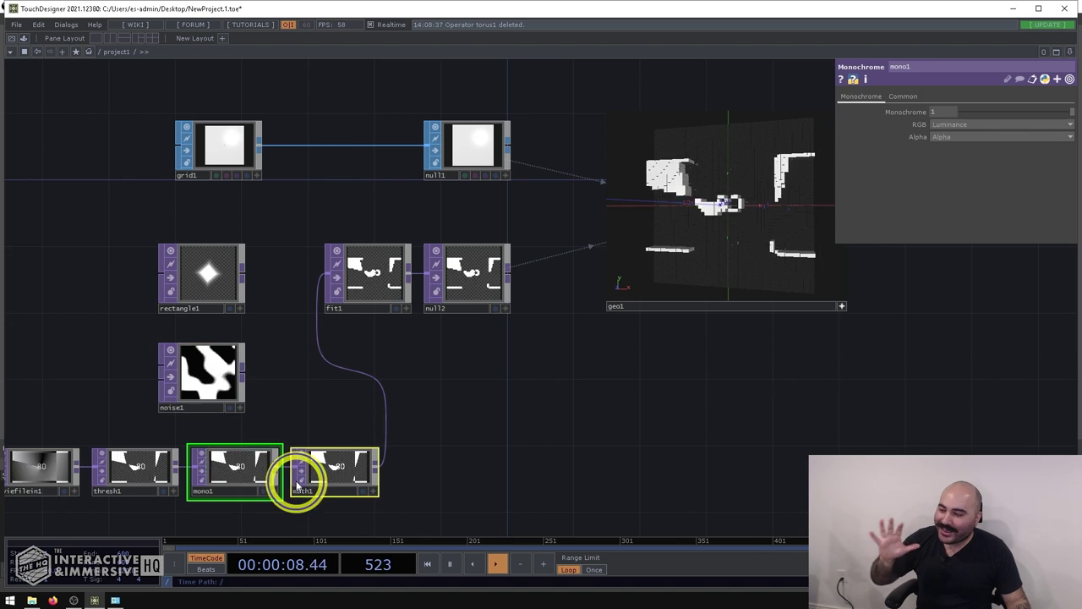